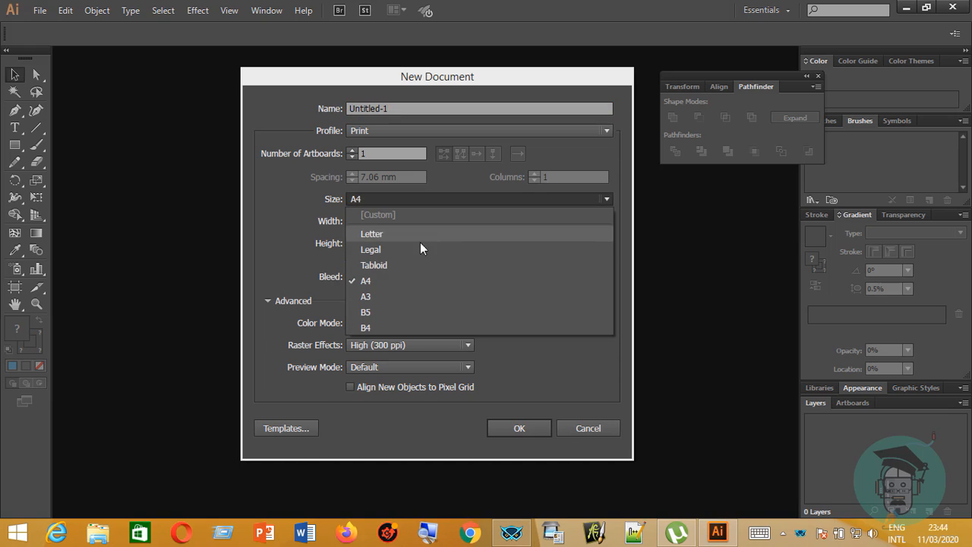
Create a new one-artboard document with A3 size in landscape orientation.
left_click(380, 299)
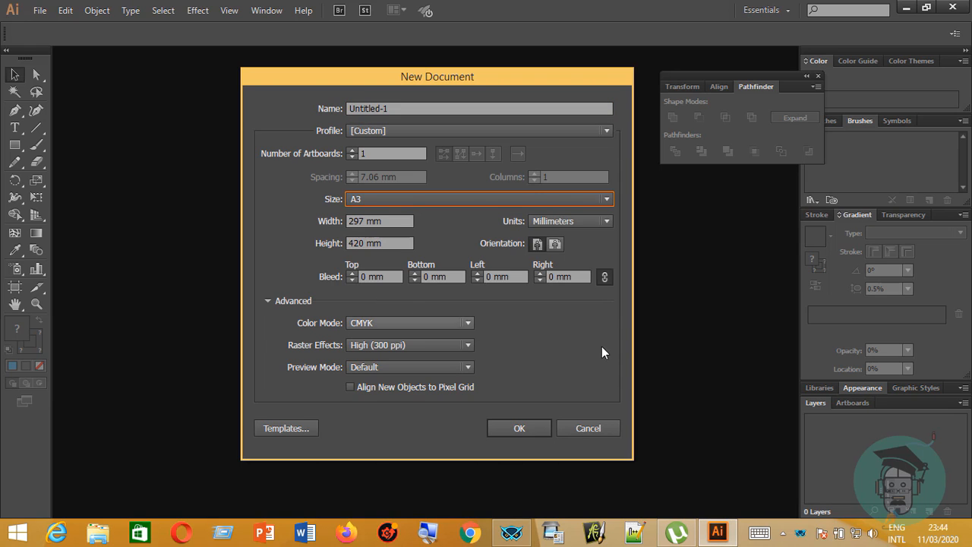
left_click(555, 245)
left_click(521, 428)
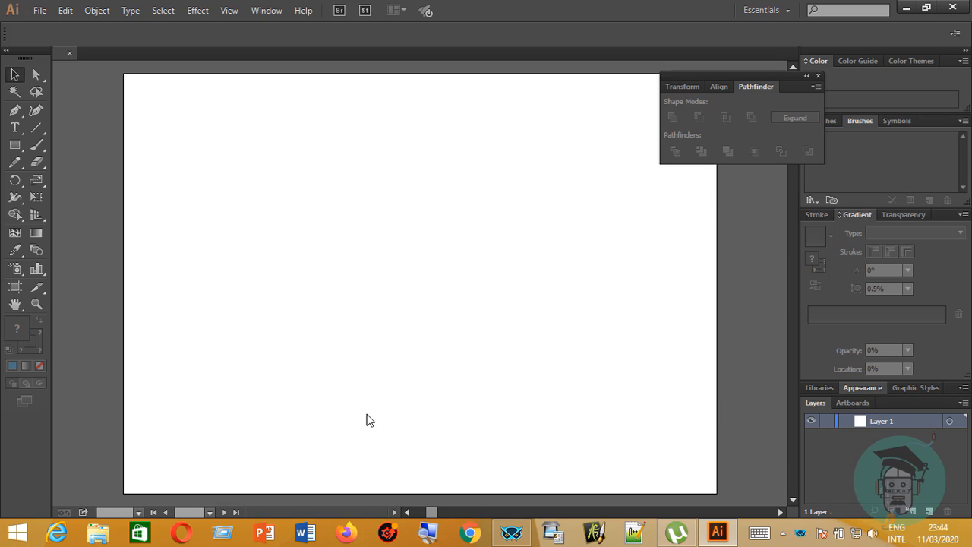
Enlarge the artboard evenly around its centre to about 439 by 311 mm.
left_click(15, 286)
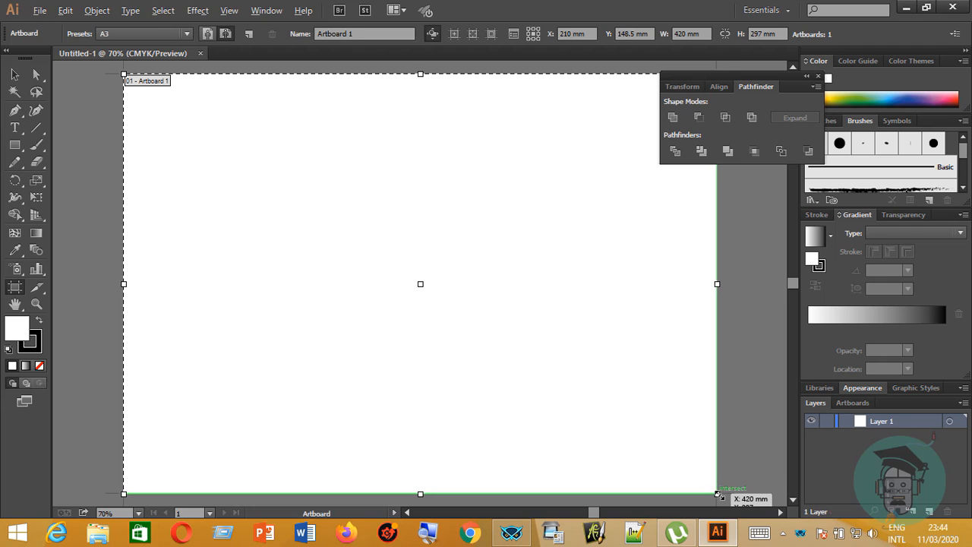
left_click_drag(718, 493, 731, 503)
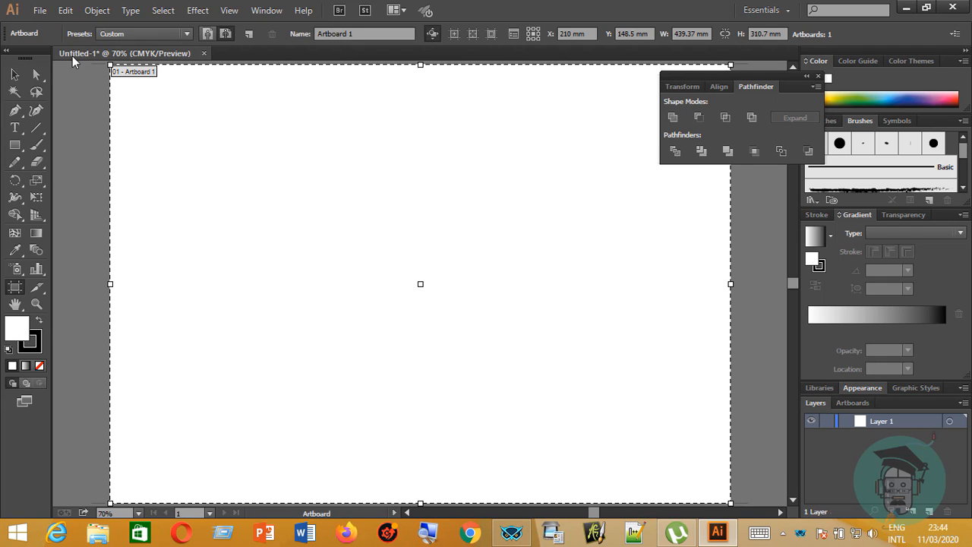
left_click(14, 74)
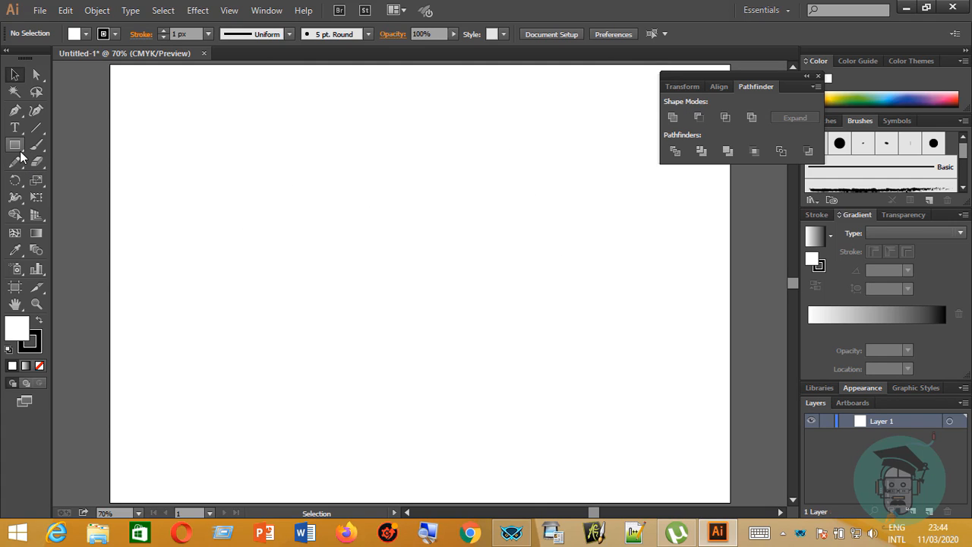
Draw a circle with the Ellipse tool and give it a 10 px stroke.
left_click_drag(20, 155, 57, 177)
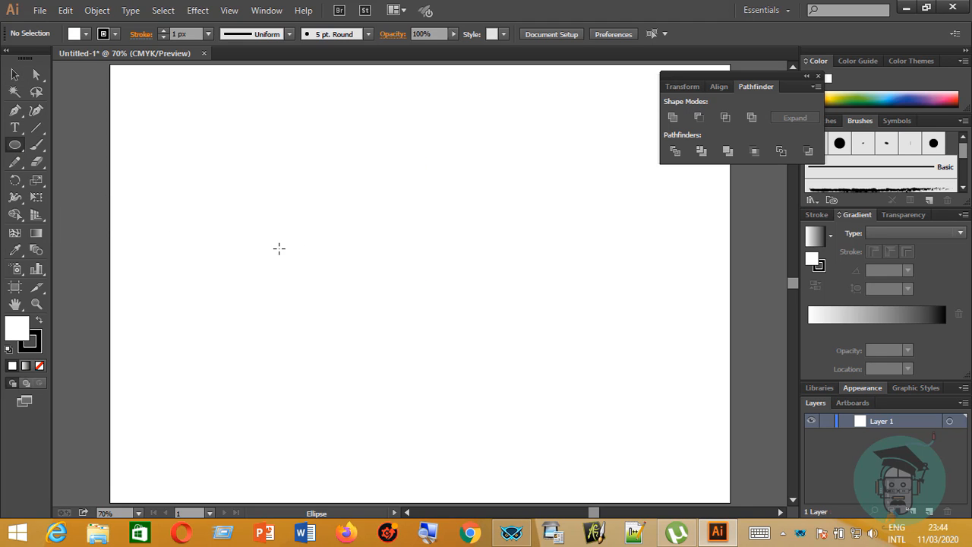
left_click_drag(313, 263, 402, 331)
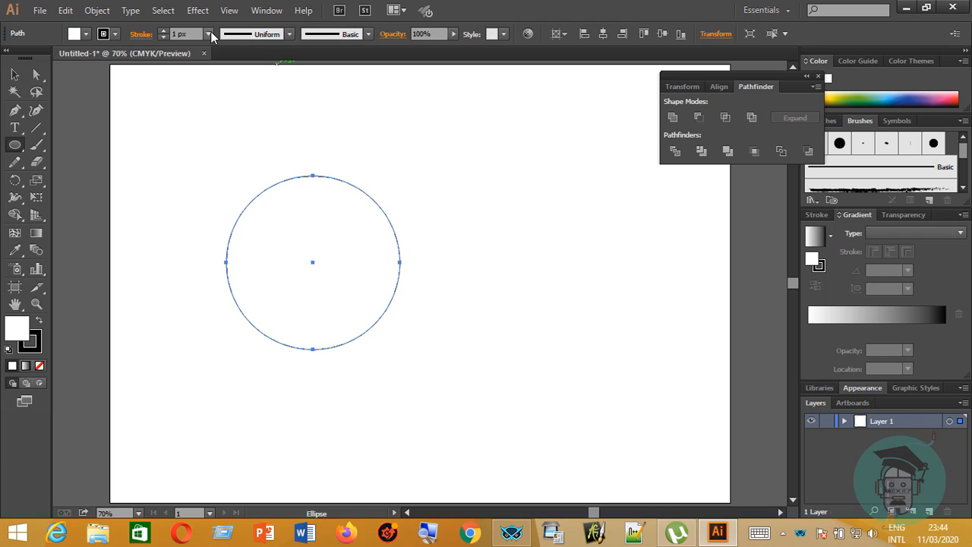
left_click(211, 35)
left_click(224, 206)
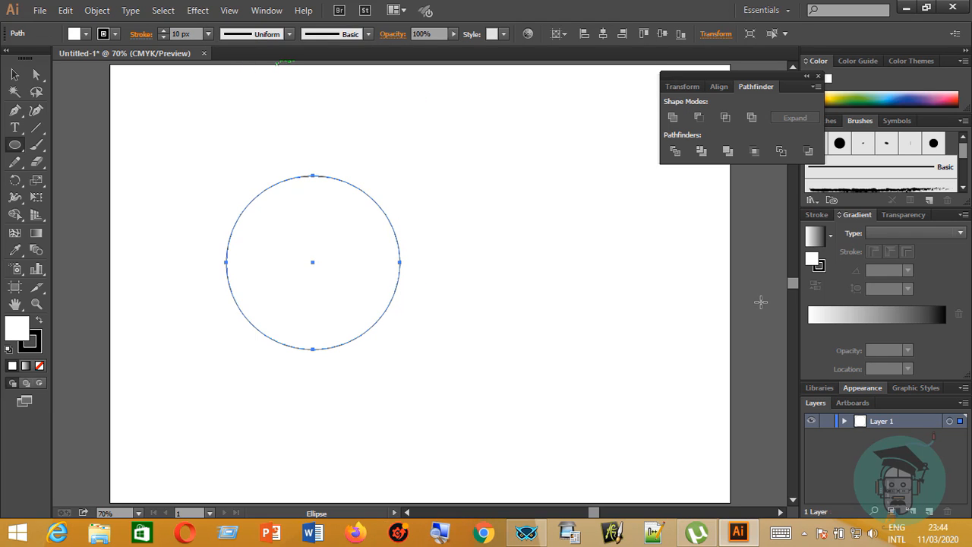
Move the circle to the middle of the artboard.
left_click(14, 73)
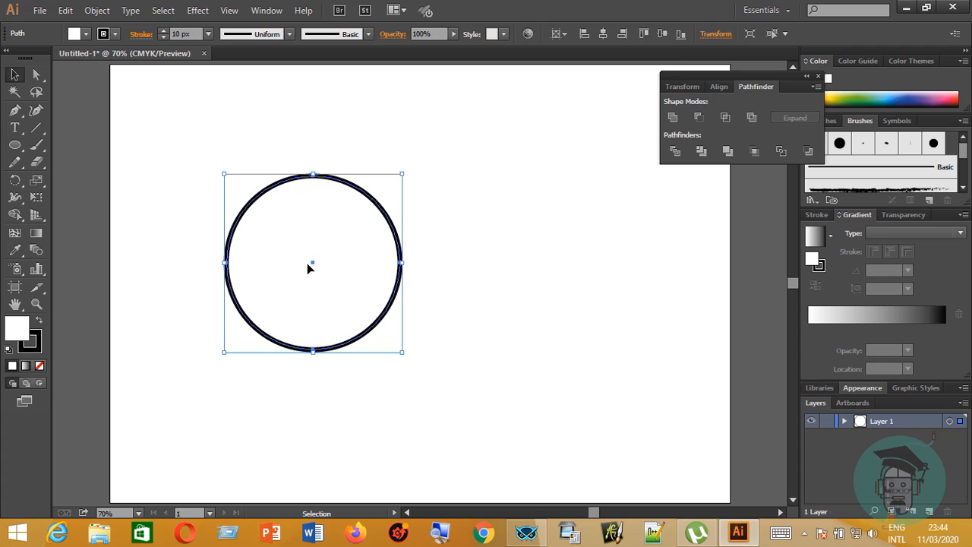
left_click_drag(306, 263, 542, 299)
left_click_drag(311, 157, 659, 391)
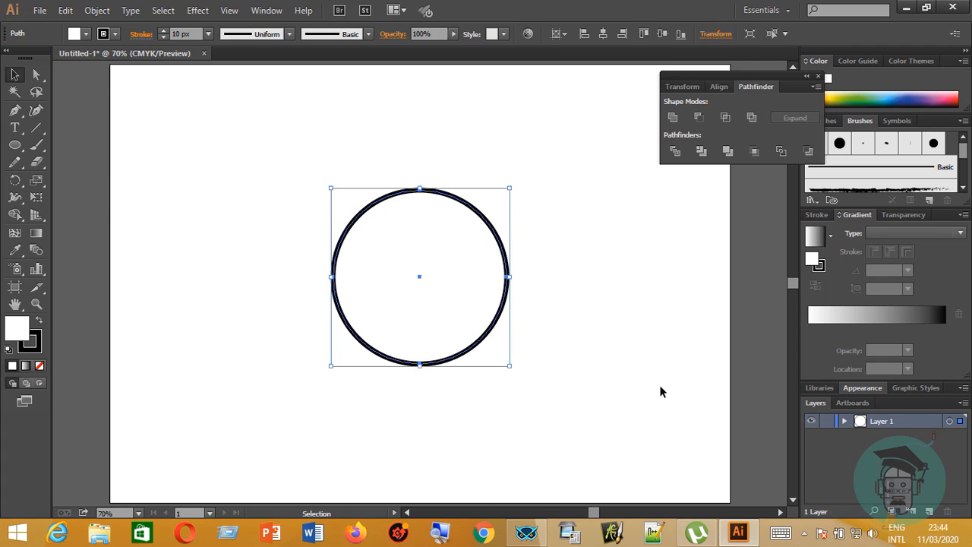
Convert the circle's top anchor point to a sharp corner with the Anchor Point tool.
left_click(14, 109)
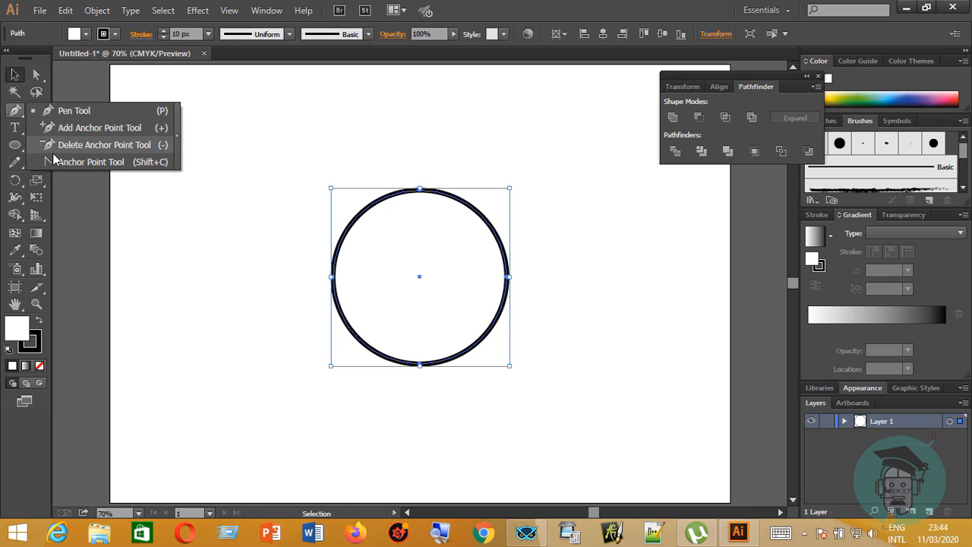
left_click(51, 160)
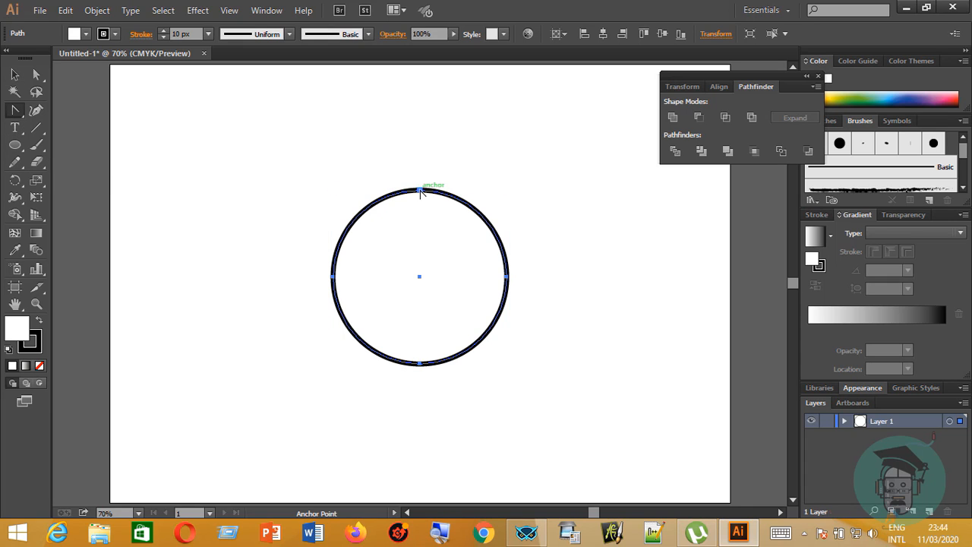
left_click_drag(419, 190, 423, 201)
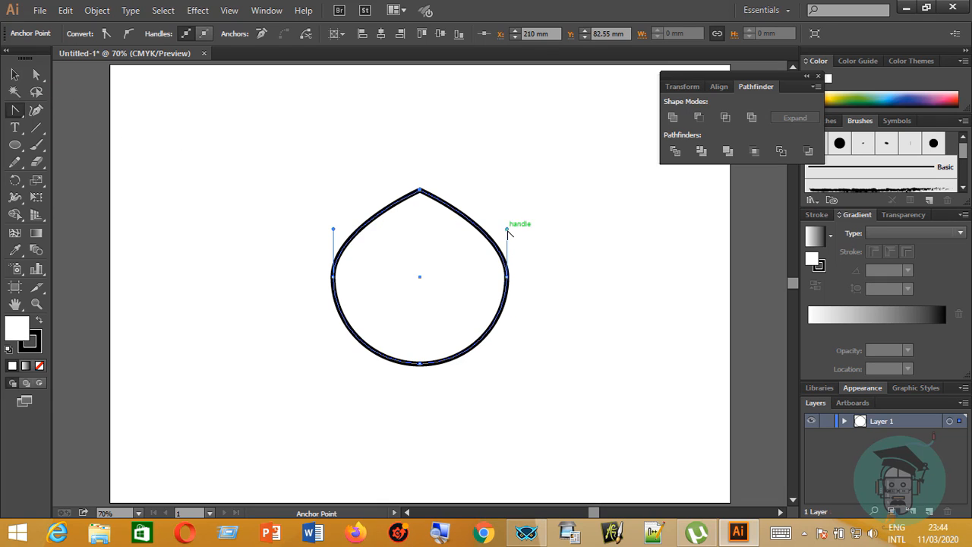
Reshape the pointed circle into a teardrop, with side anchors near X 157, Y 163 mm and X 259, Y 164 mm, and the bottom anchor at Y 230 mm.
left_click(36, 74)
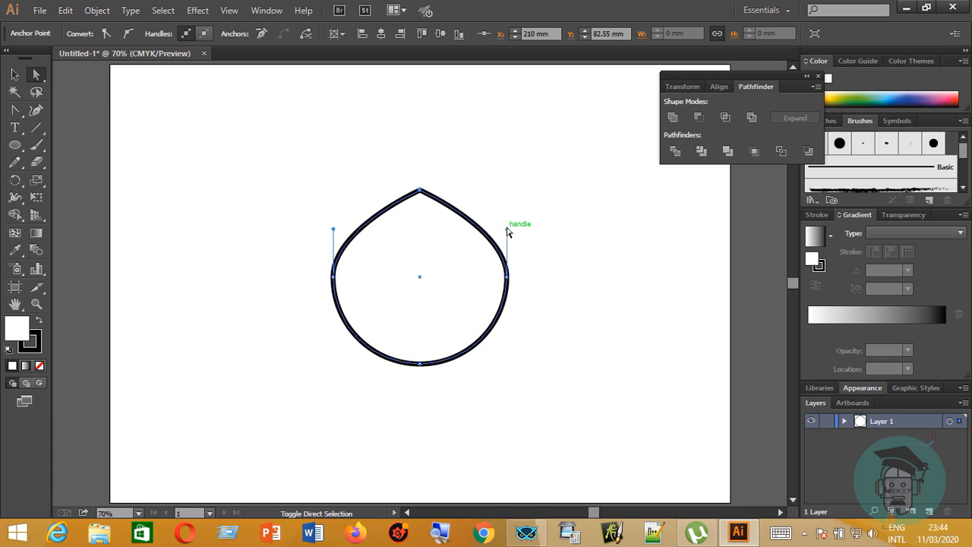
left_click(508, 232)
left_click(509, 276)
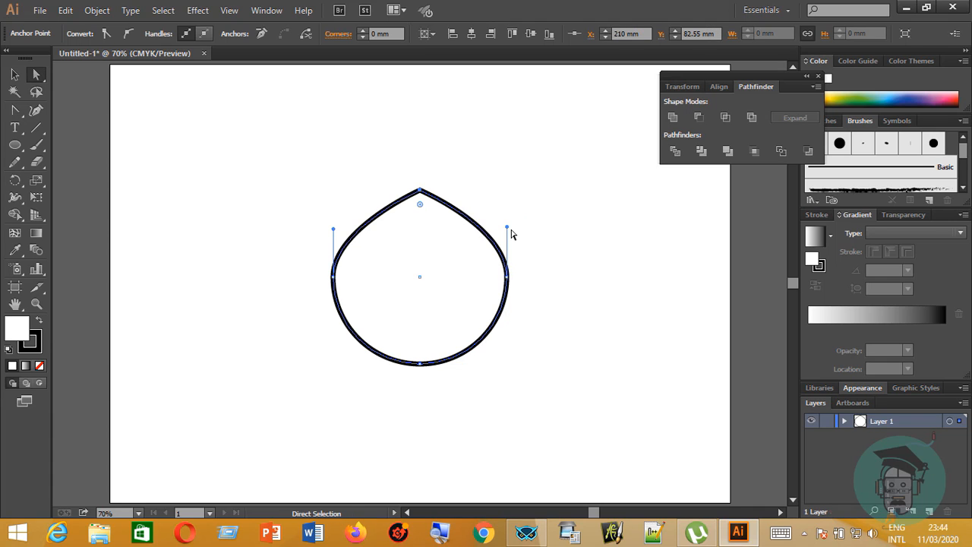
mouse_move(508, 227)
left_mouse_down()
mouse_move(514, 237)
mouse_move(508, 228)
left_mouse_up()
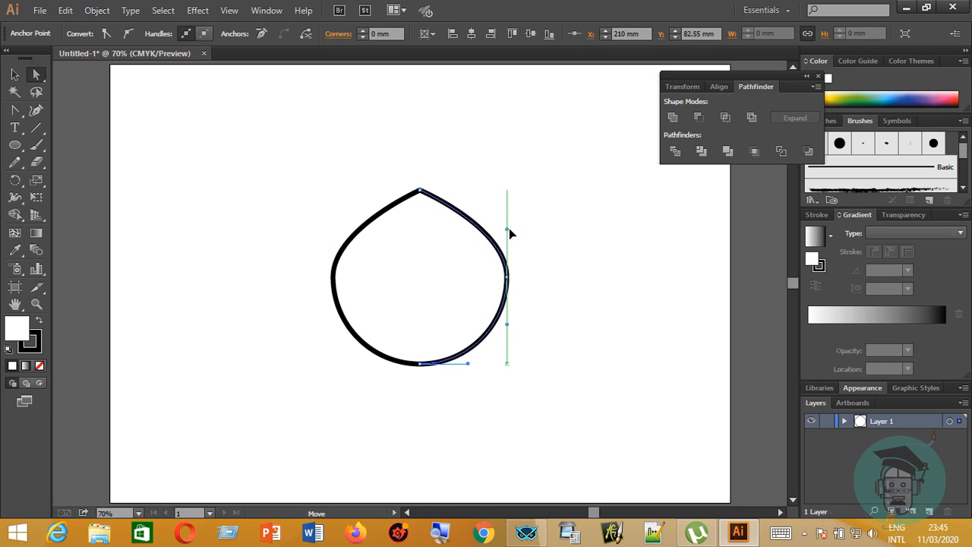
left_click_drag(507, 277, 489, 299)
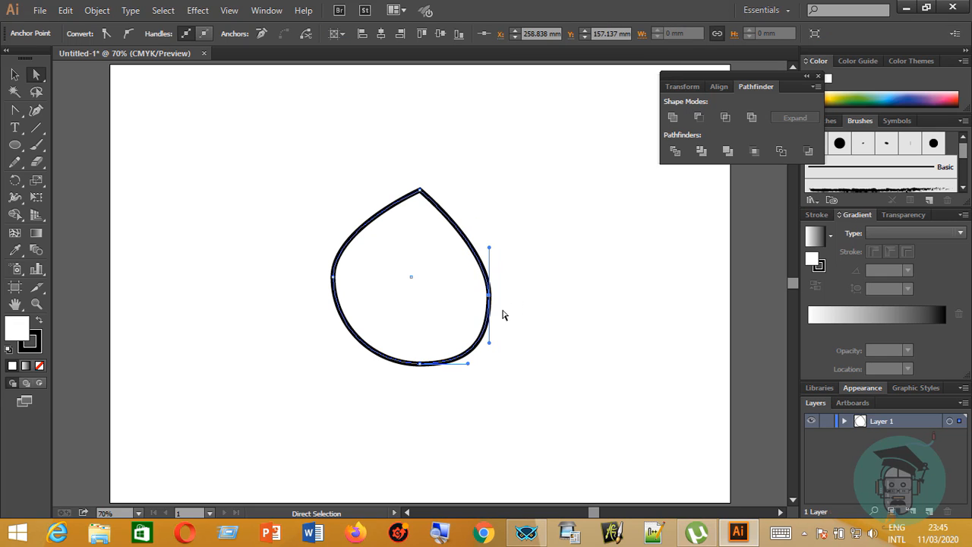
left_click_drag(425, 362, 418, 372)
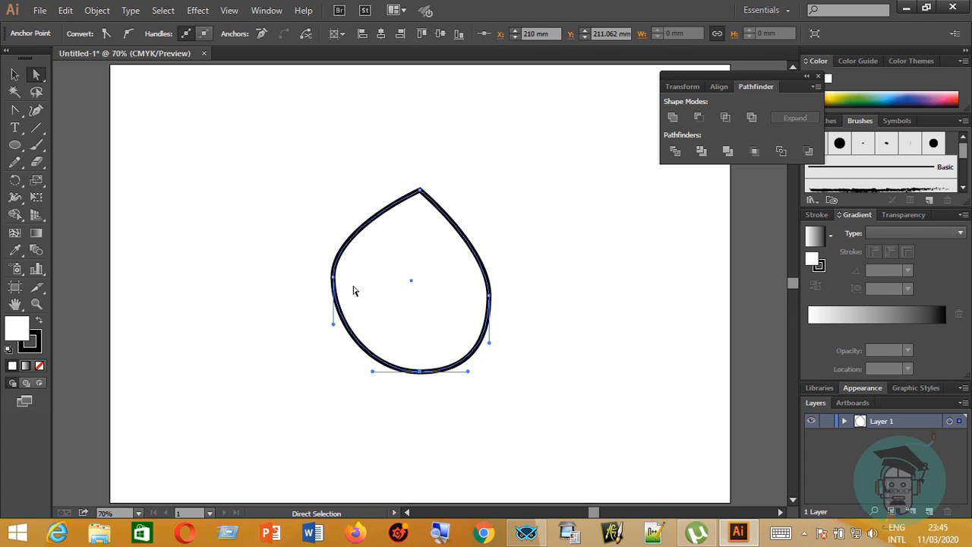
left_click_drag(333, 281, 344, 304)
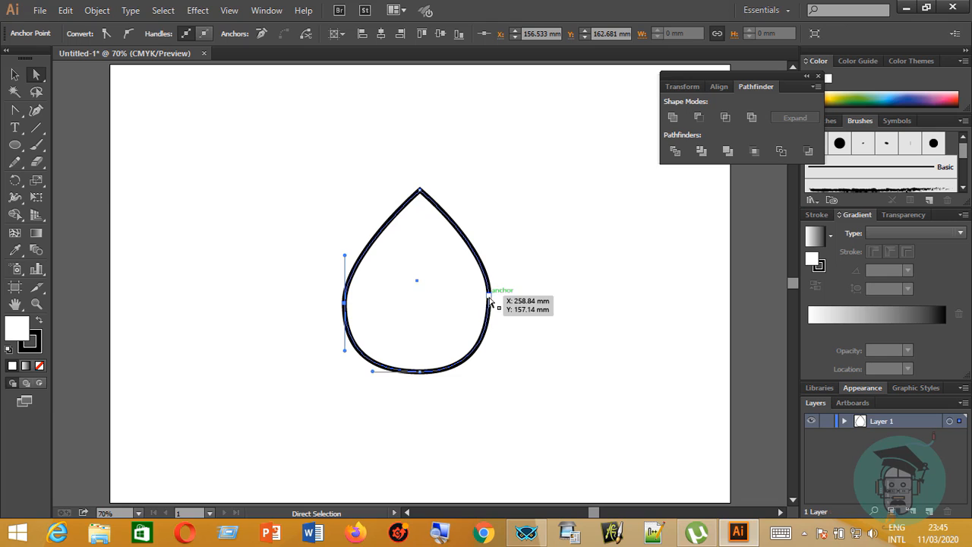
left_click_drag(488, 296, 490, 308)
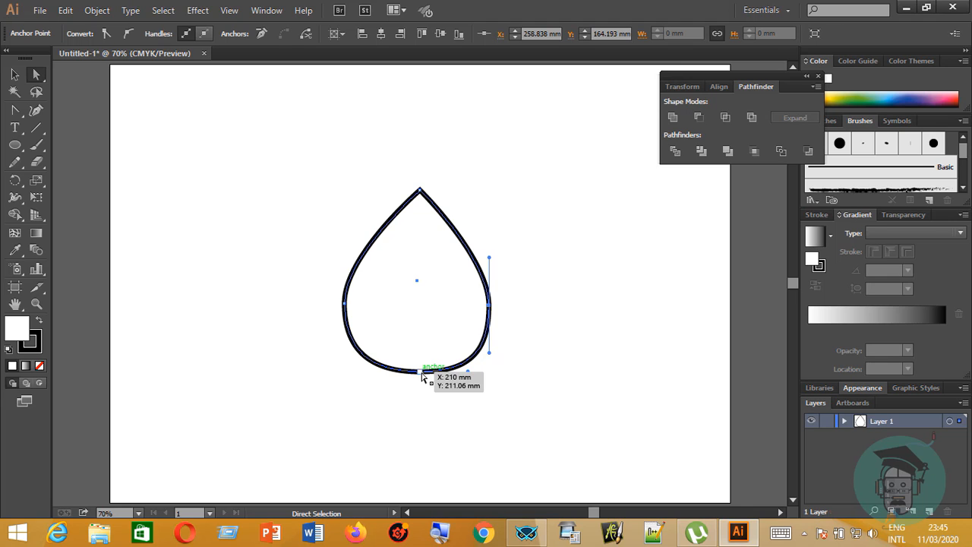
left_click_drag(421, 372, 420, 397)
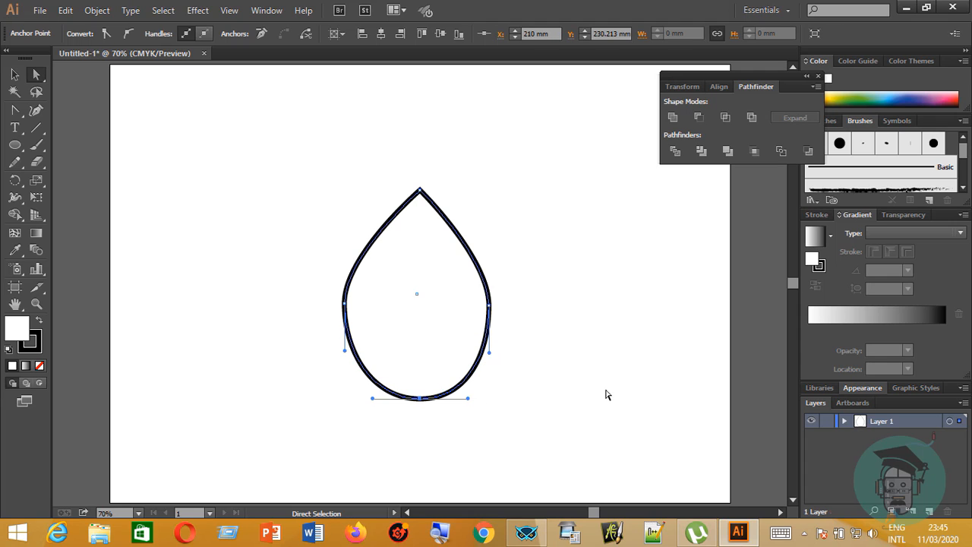
Shift the whole teardrop slightly left and down on the artboard, then deselect it.
left_click(15, 74)
left_click(344, 222)
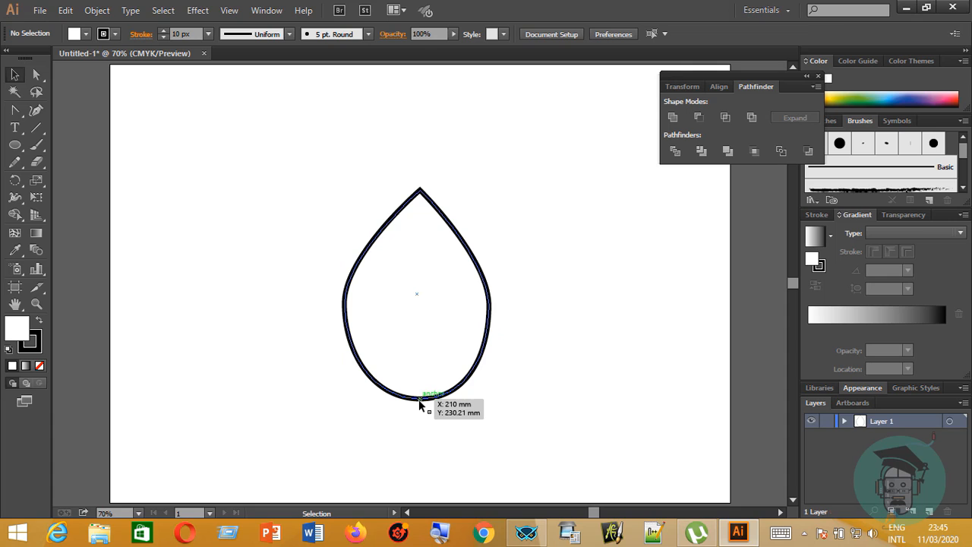
left_click_drag(408, 400, 448, 392)
left_click(33, 73)
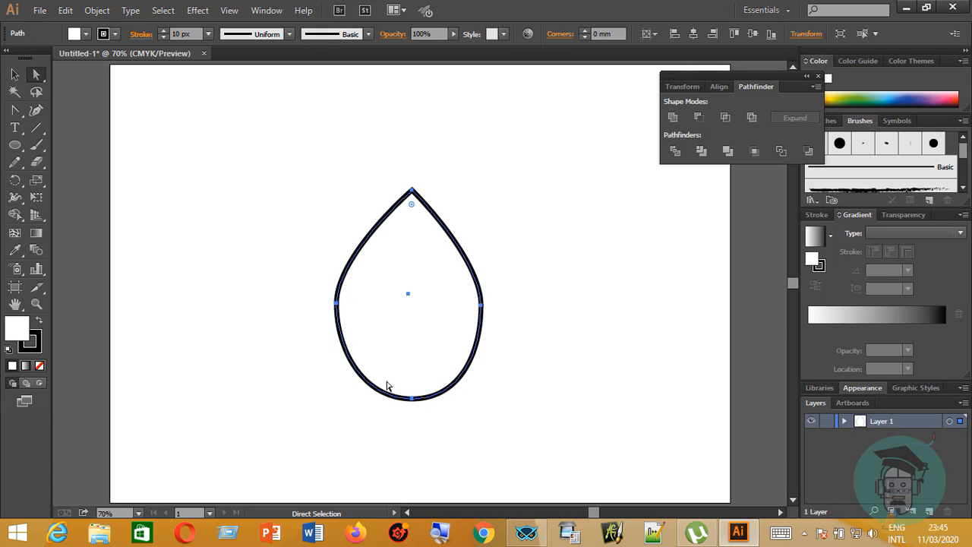
left_click(407, 398)
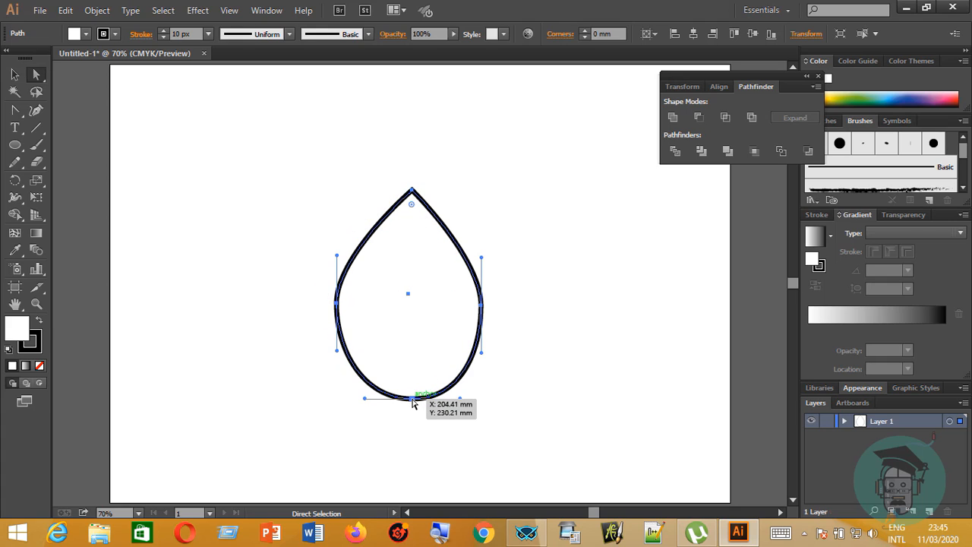
mouse_move(412, 398)
left_mouse_down()
mouse_move(403, 406)
mouse_move(429, 411)
mouse_move(406, 403)
left_mouse_up()
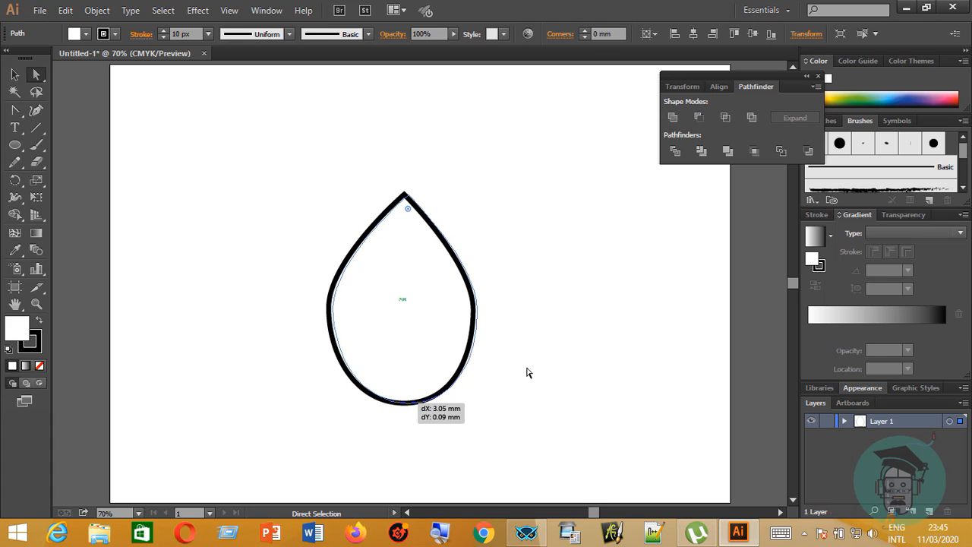
left_click(632, 313)
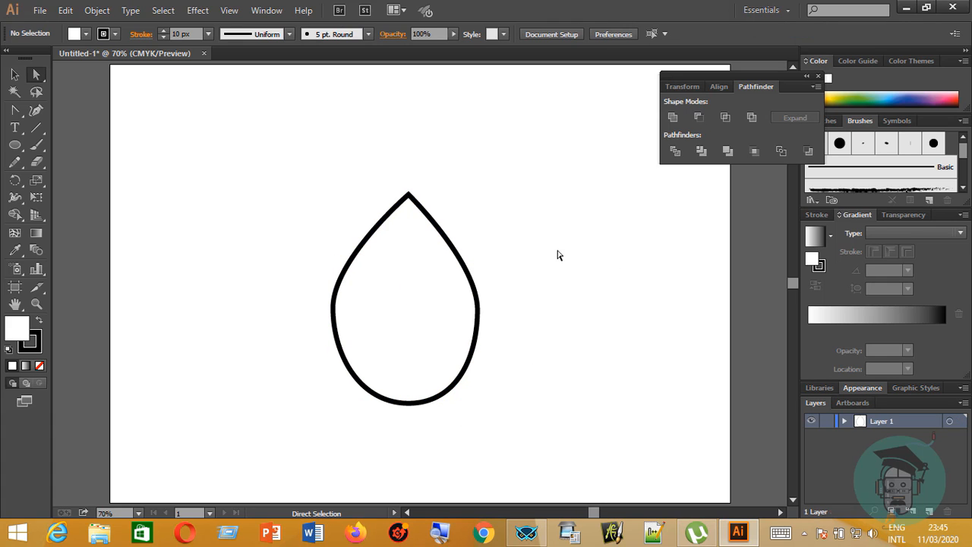
Swap the teardrop's fill and stroke to fill it black, and remove its stroke.
left_click(470, 261)
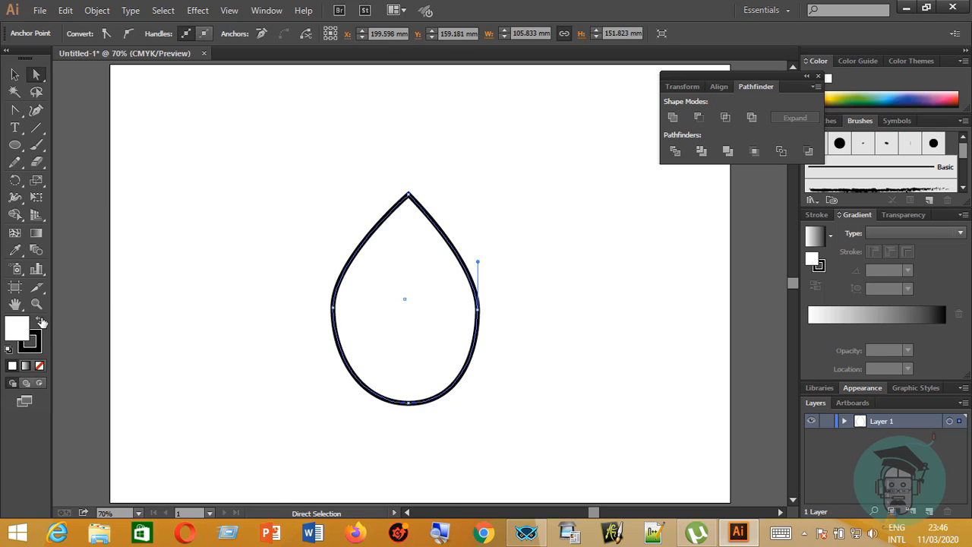
left_click(39, 320)
left_click(173, 325)
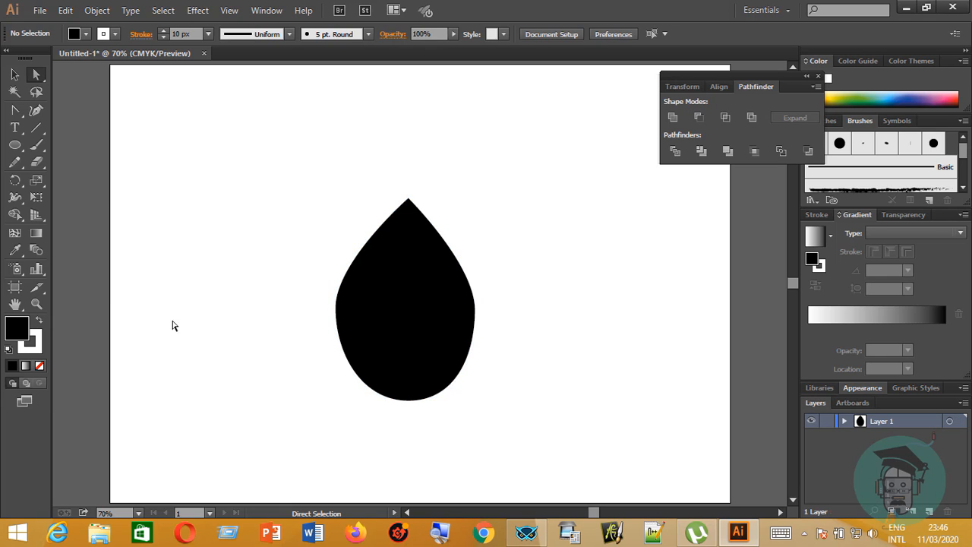
left_click(389, 343)
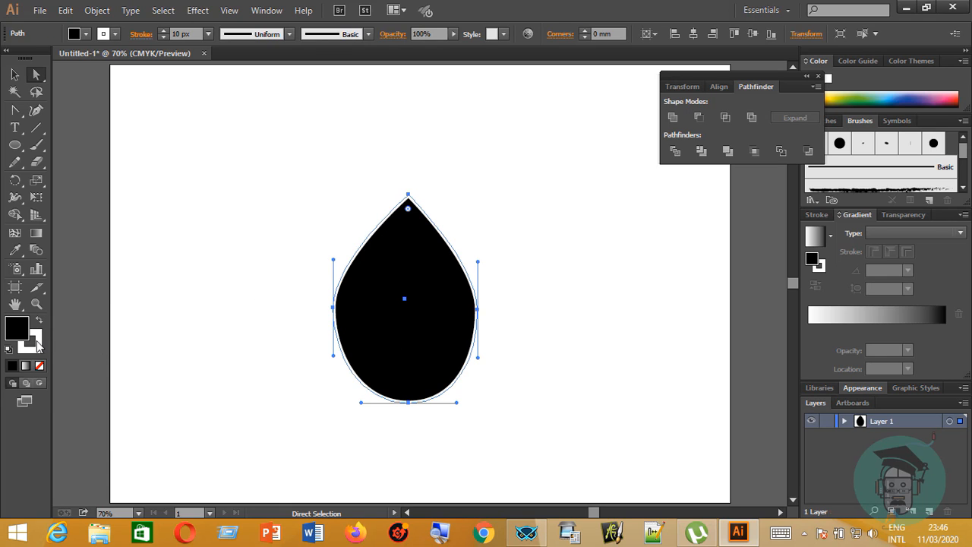
left_click(39, 365)
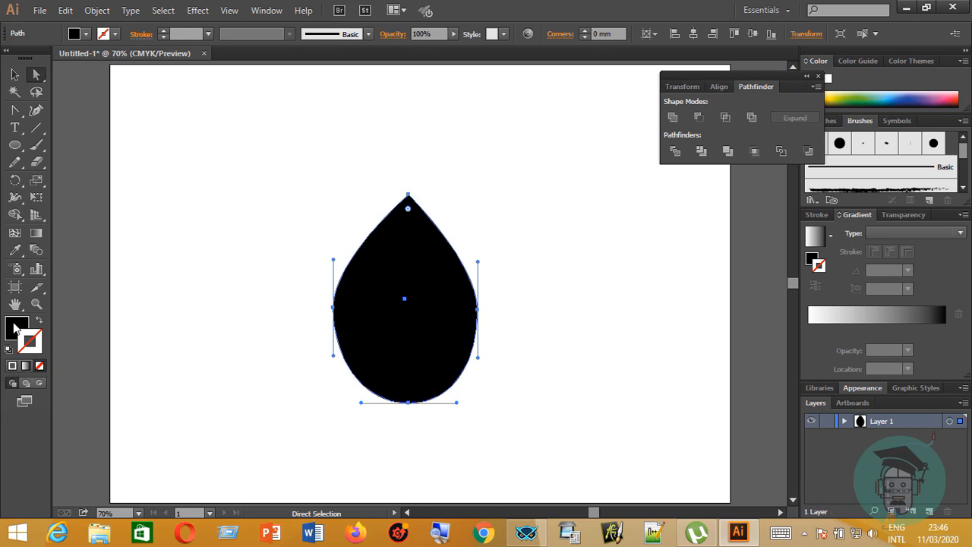
left_click(209, 342)
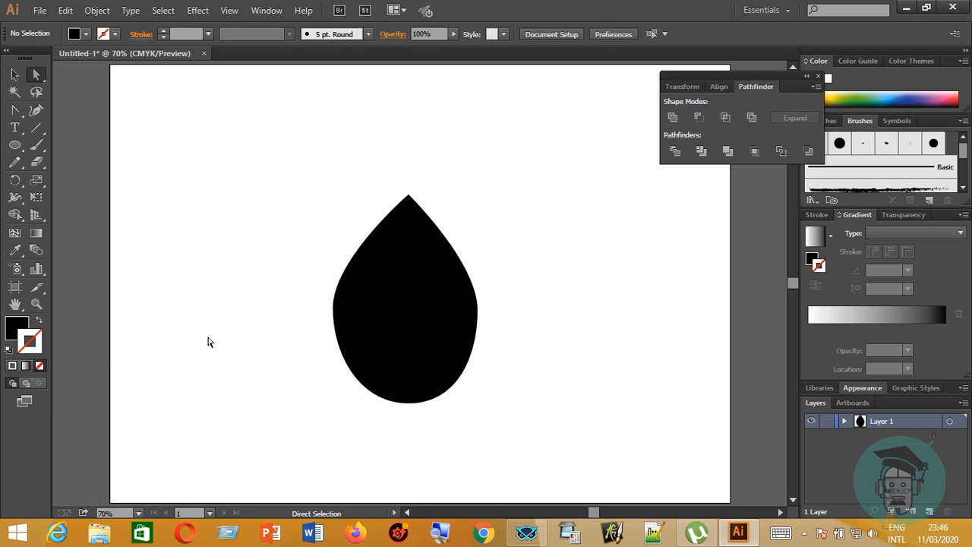
Draw a closed, curved leaf stem with the Pencil tool, from the teardrop's lower middle to just below its bottom left edge.
left_click(15, 163)
left_click(73, 165)
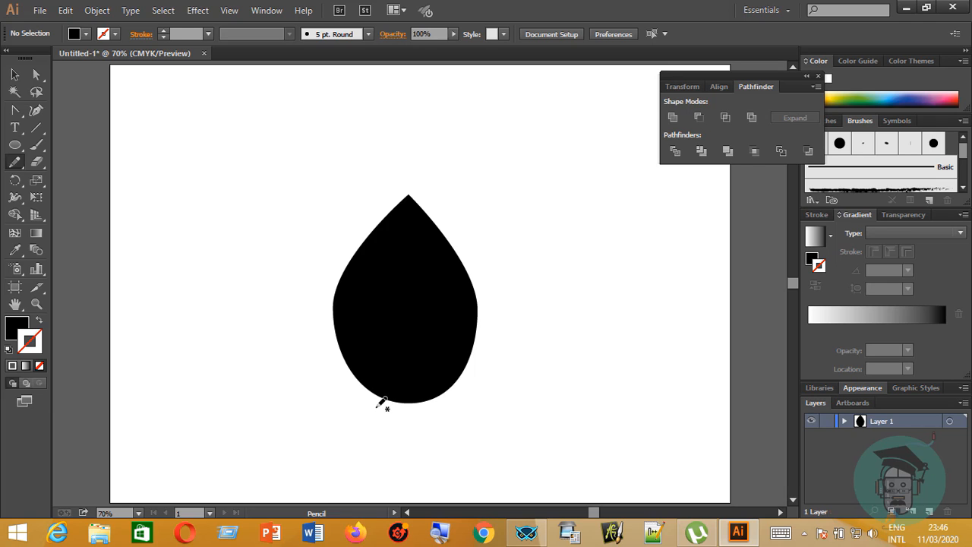
mouse_move(367, 406)
left_mouse_down()
mouse_move(401, 364)
mouse_move(400, 329)
mouse_move(416, 350)
mouse_move(417, 392)
mouse_move(393, 422)
mouse_move(371, 427)
mouse_move(371, 402)
left_mouse_up()
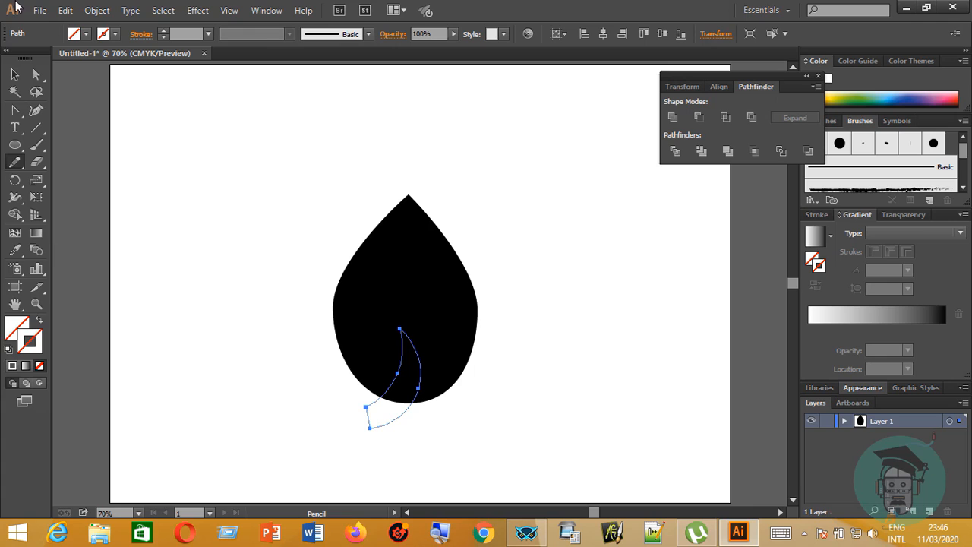
Apply the teardrop's black fill to the stem shape with the Eyedropper tool.
left_click(15, 74)
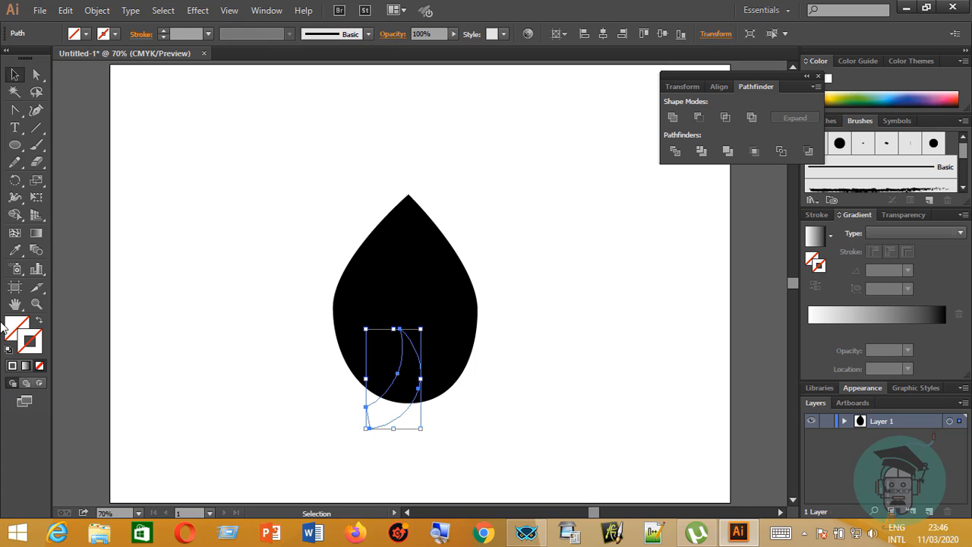
left_click(14, 250)
left_click(431, 298)
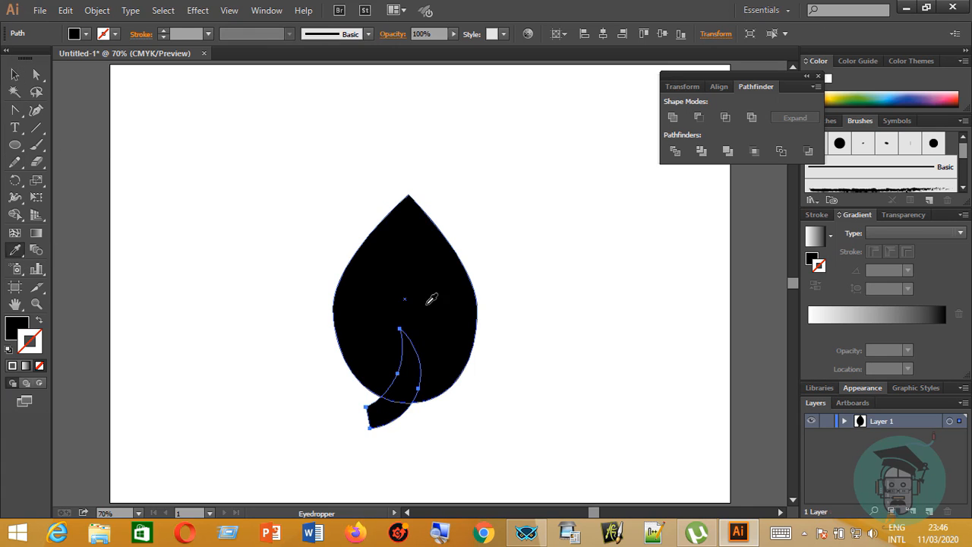
Select the teardrop and the stem together and subtract the stem from the teardrop with Minus Front.
left_click(14, 74)
left_click(313, 221)
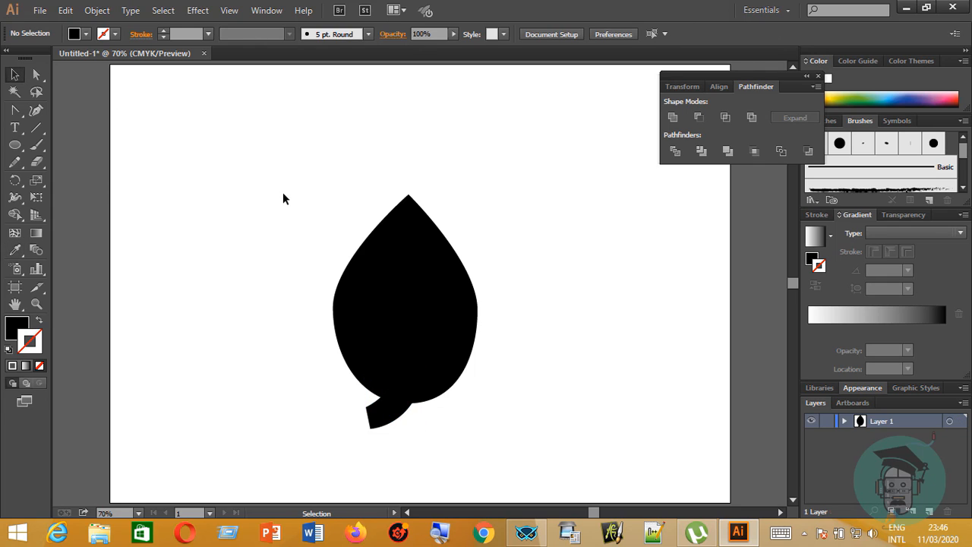
left_click_drag(282, 192, 532, 437)
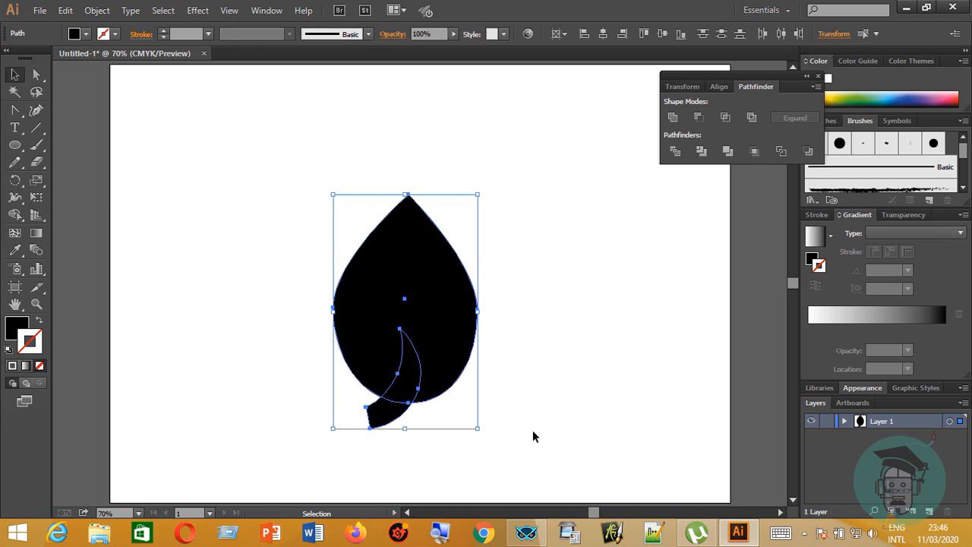
left_click(699, 116)
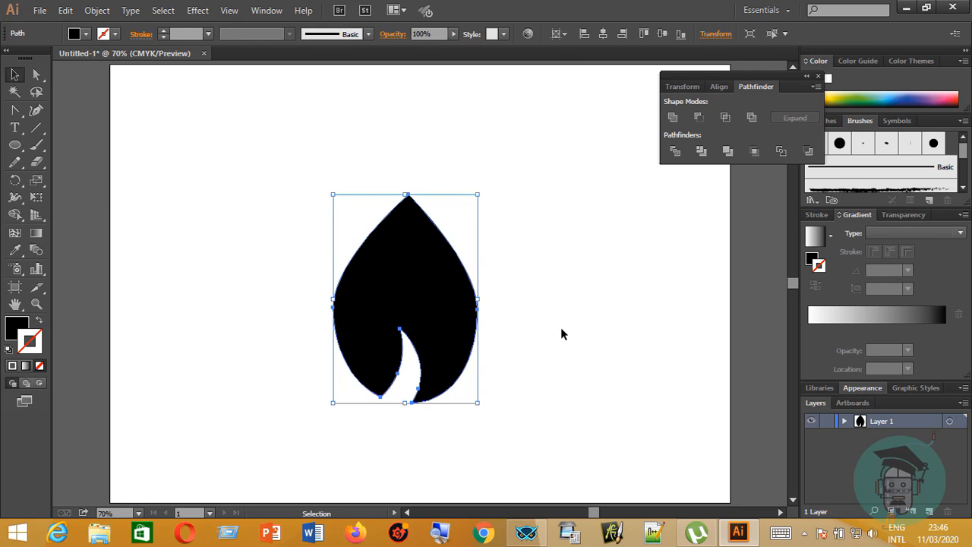
Shrink the leaf to a small size, turn it upside down, and place it left of the artboard's centre.
left_click(483, 324)
left_click(420, 226)
left_click_drag(478, 194, 279, 408)
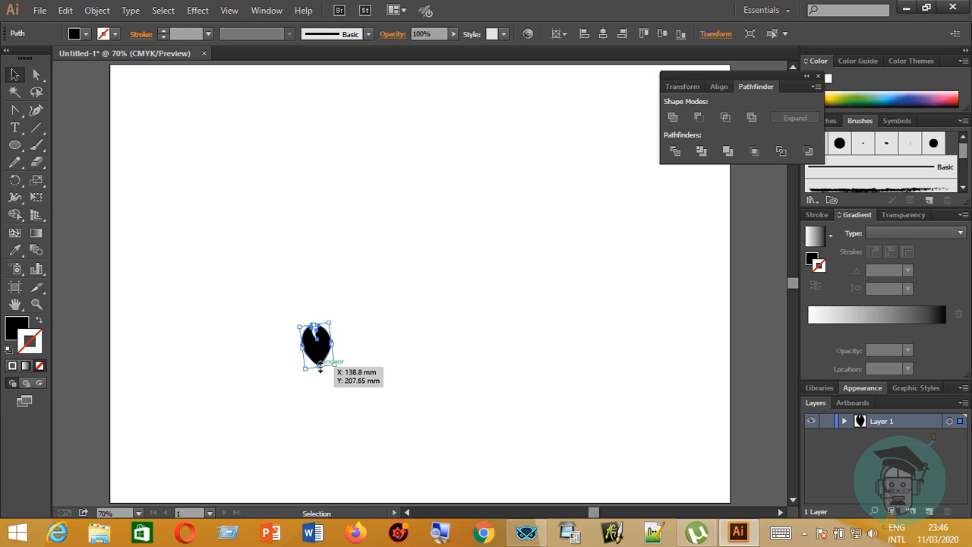
left_click_drag(319, 358, 304, 312)
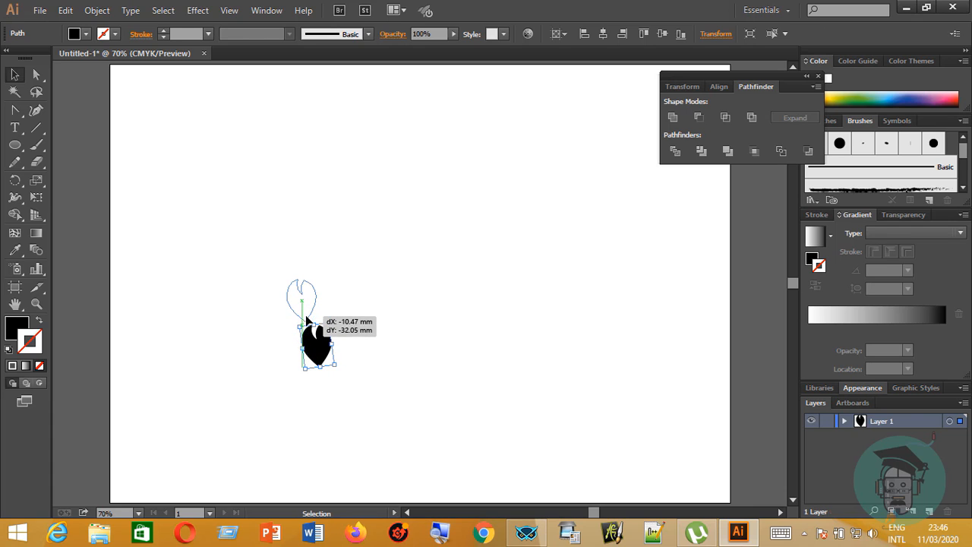
left_click(453, 337)
Draw a long, nearly horizontal line rightward from just above the leaf with the Pen tool, with a black stroke and no fill.
left_click(14, 111)
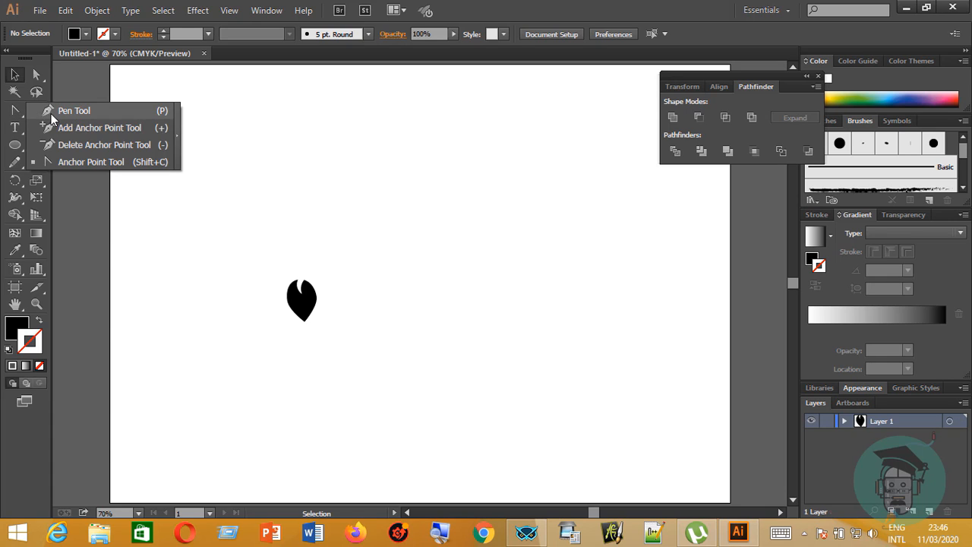
left_click(286, 264)
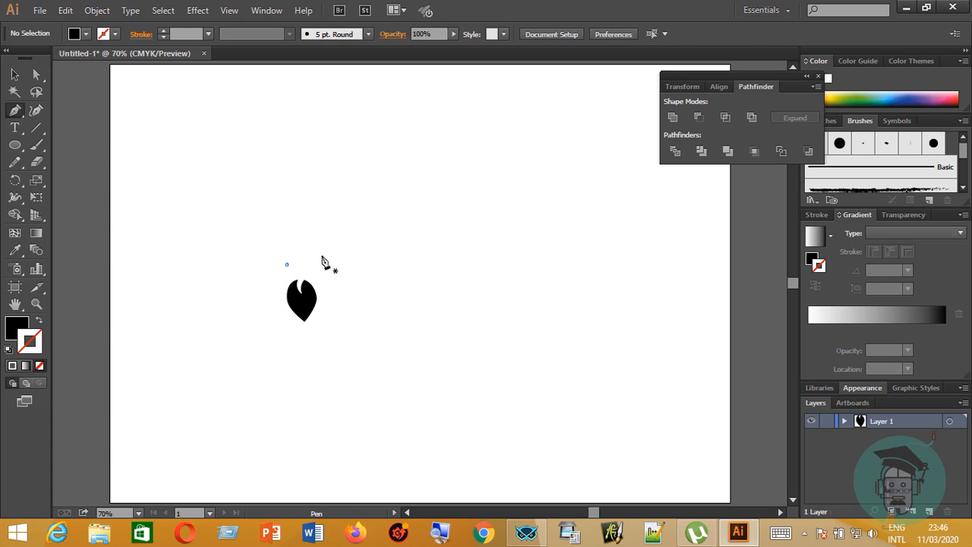
left_click(653, 259)
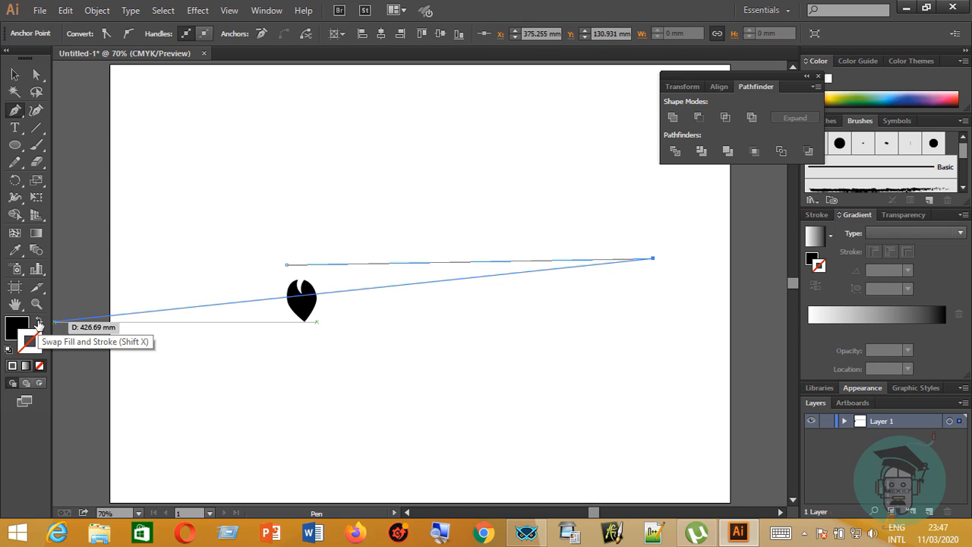
left_click(38, 322)
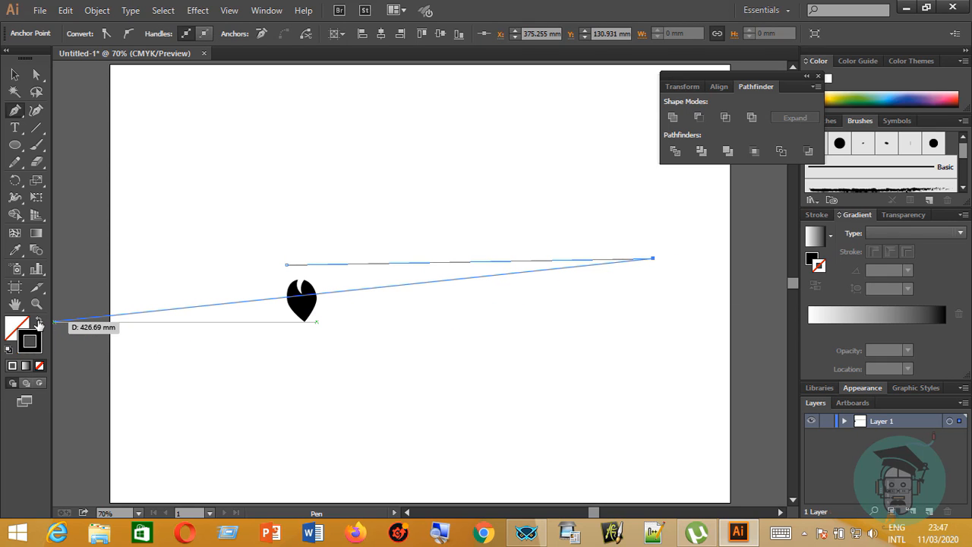
left_click(35, 114)
Apply Width Profile 4 to the line's stroke and set its weight to 21 px.
left_click(208, 33)
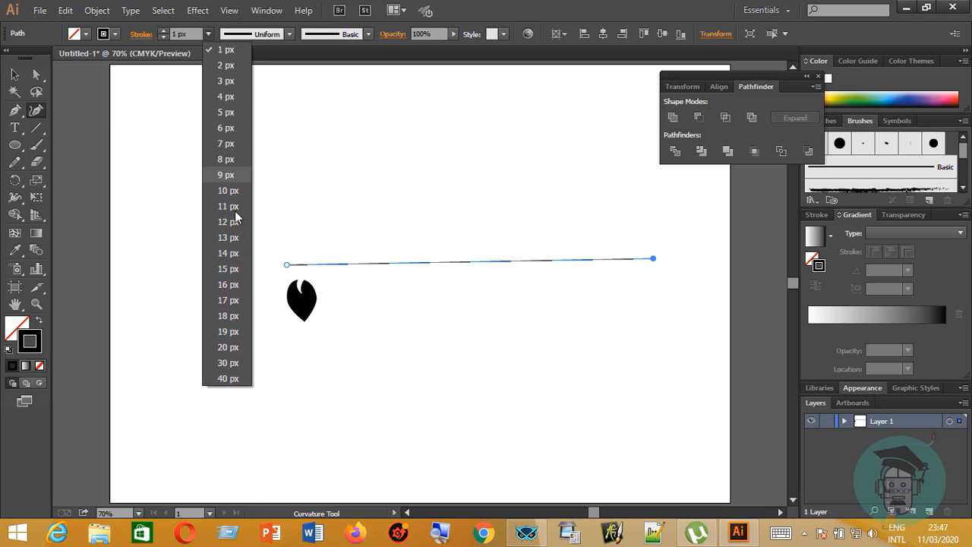
left_click(235, 269)
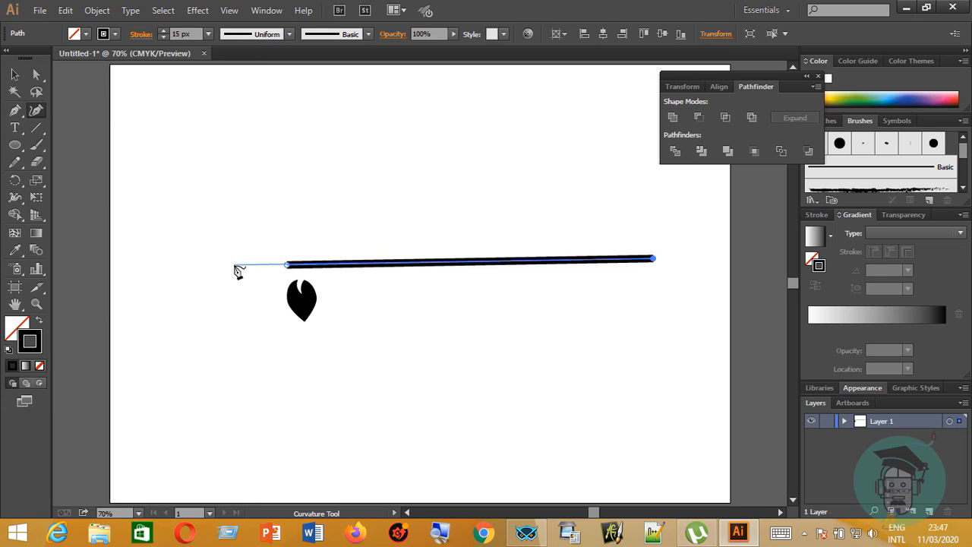
left_click(290, 34)
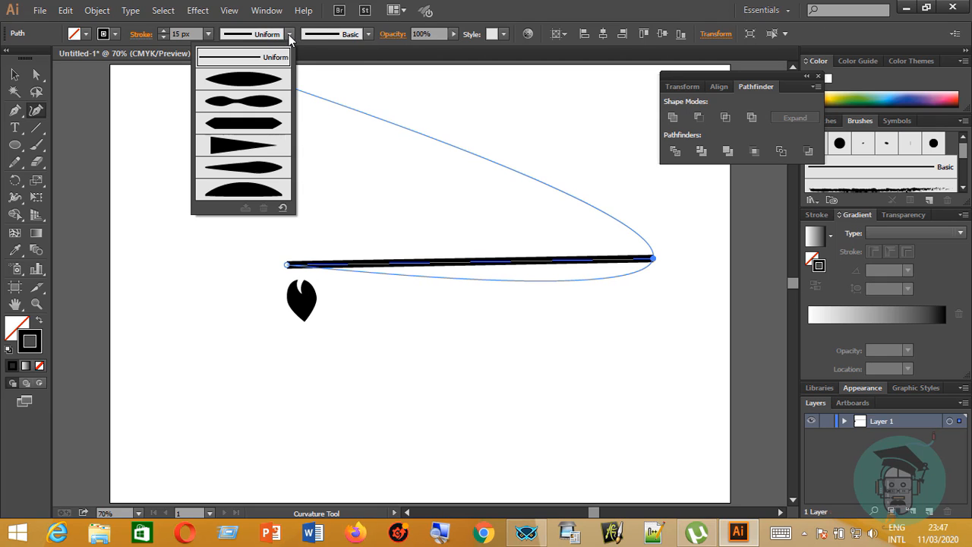
left_click(252, 150)
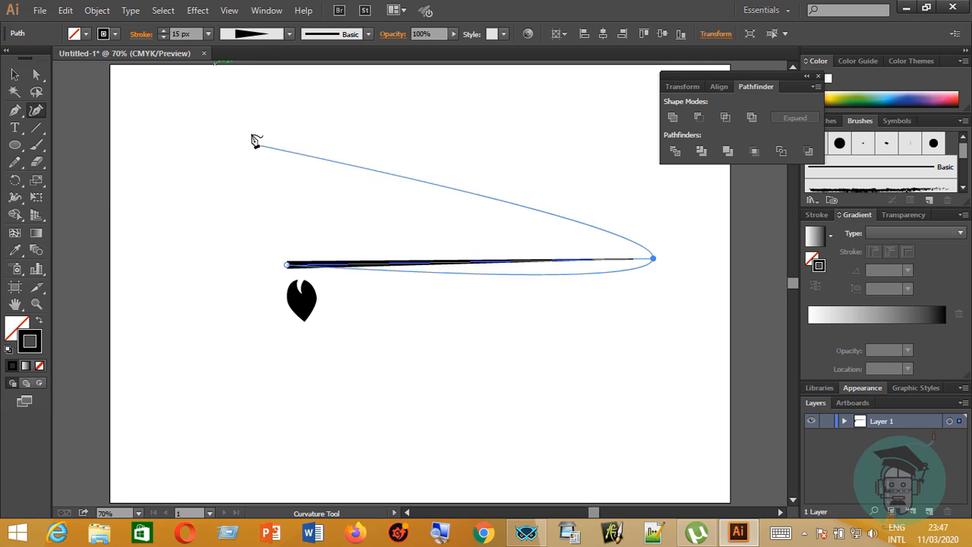
scroll(197, 33, "up", 5)
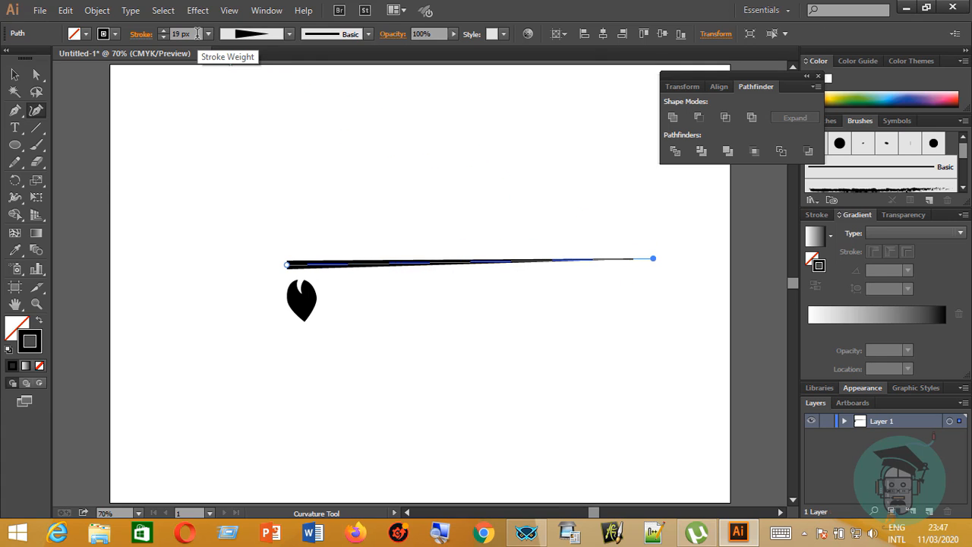
Give the tapered line's stroke a round cap and a round corner join, then deselect it.
left_click(143, 35)
left_click(73, 70)
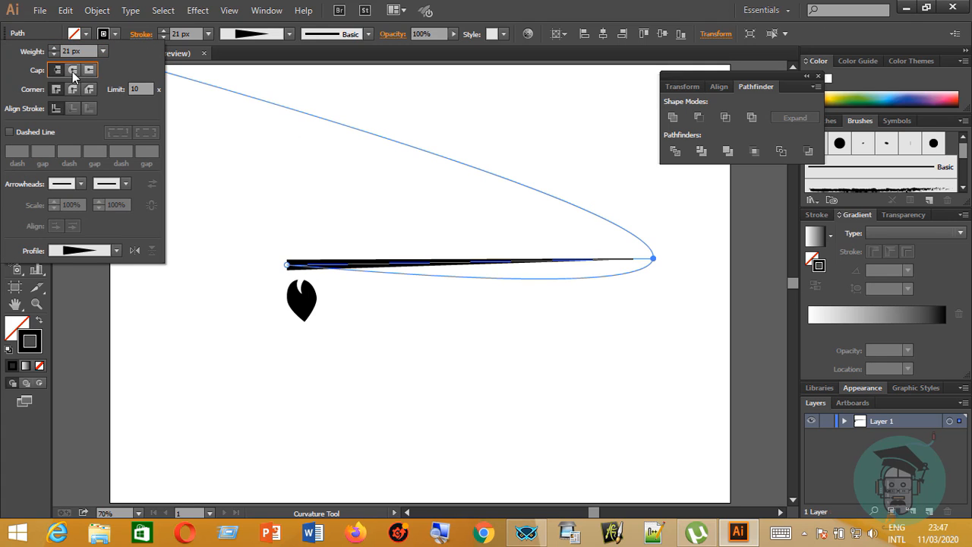
left_click(73, 90)
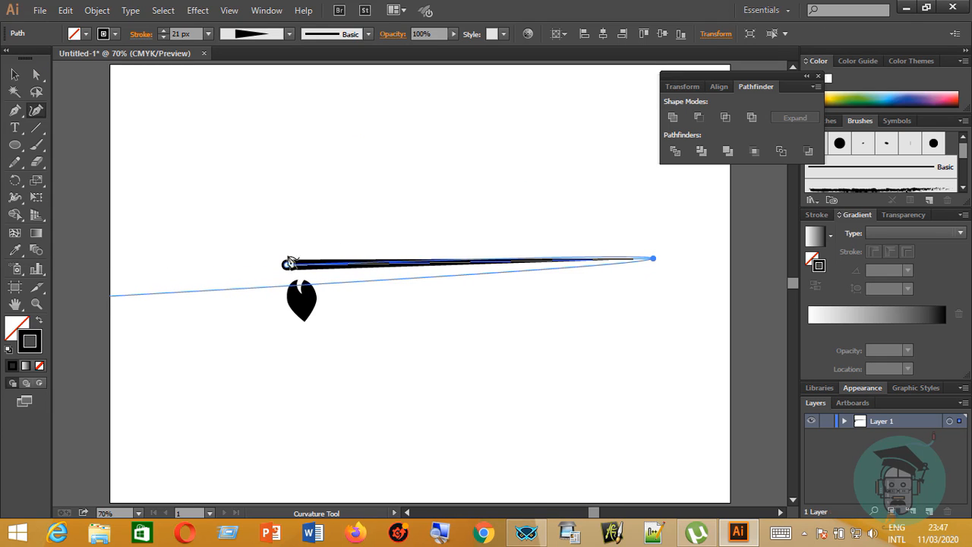
key("v")
left_click(311, 267)
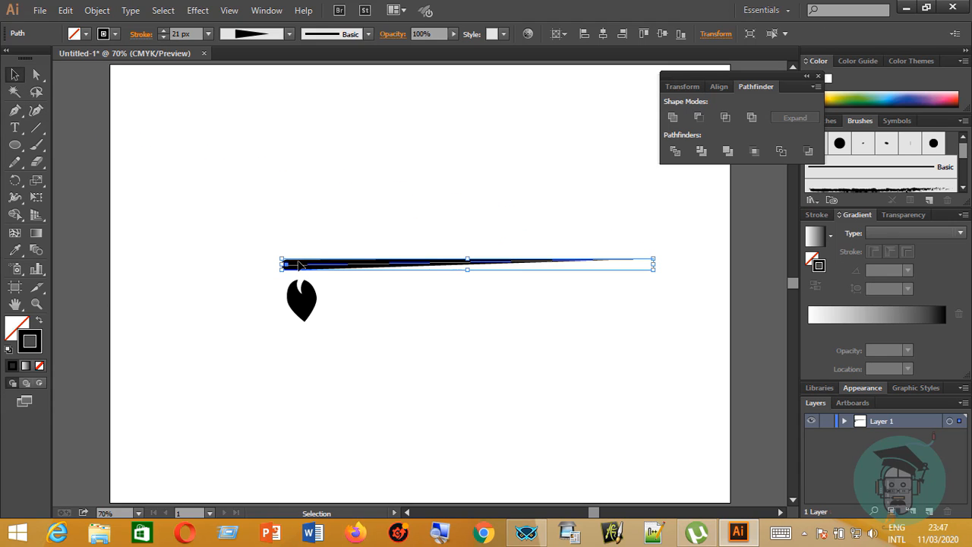
left_click(491, 353)
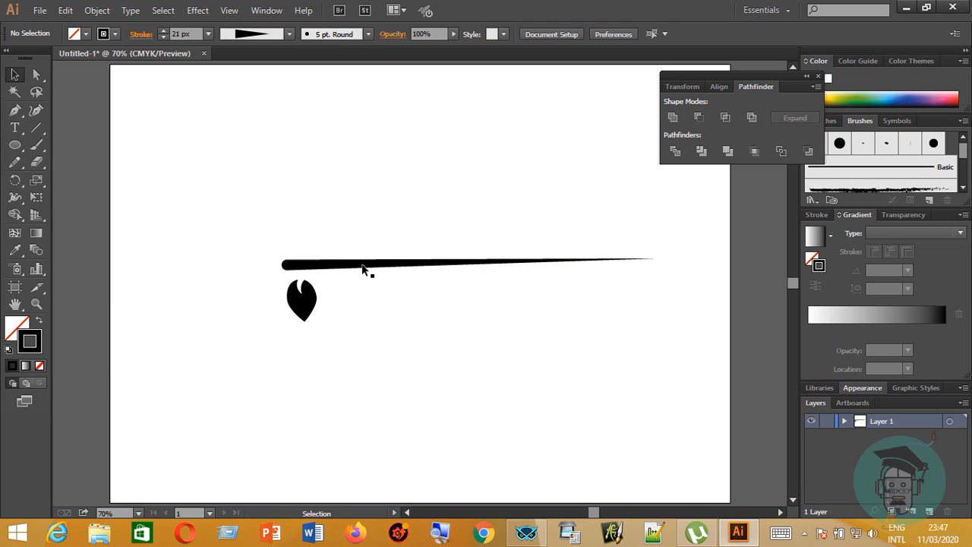
Rotate the tapered line very slightly clockwise to level its upper edge.
left_click(460, 260)
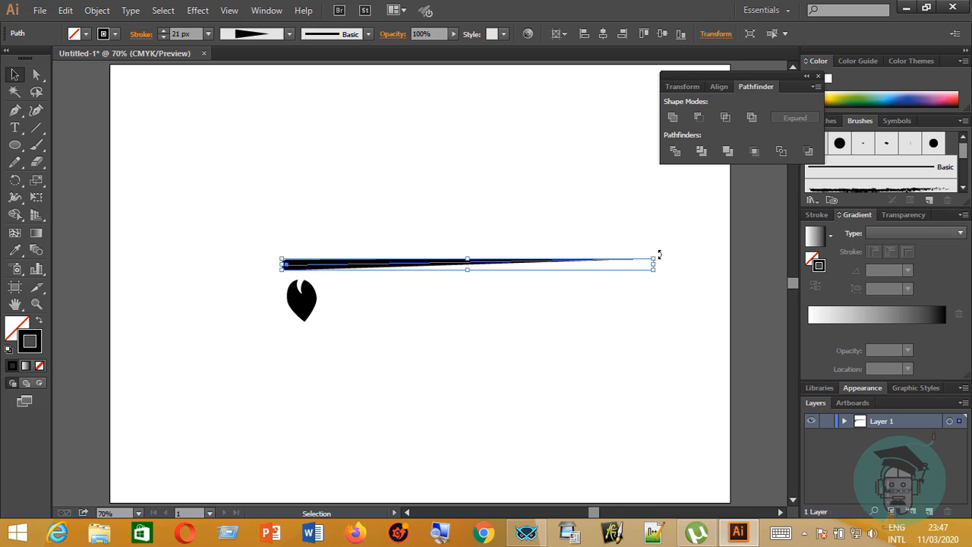
left_click_drag(660, 254, 660, 256)
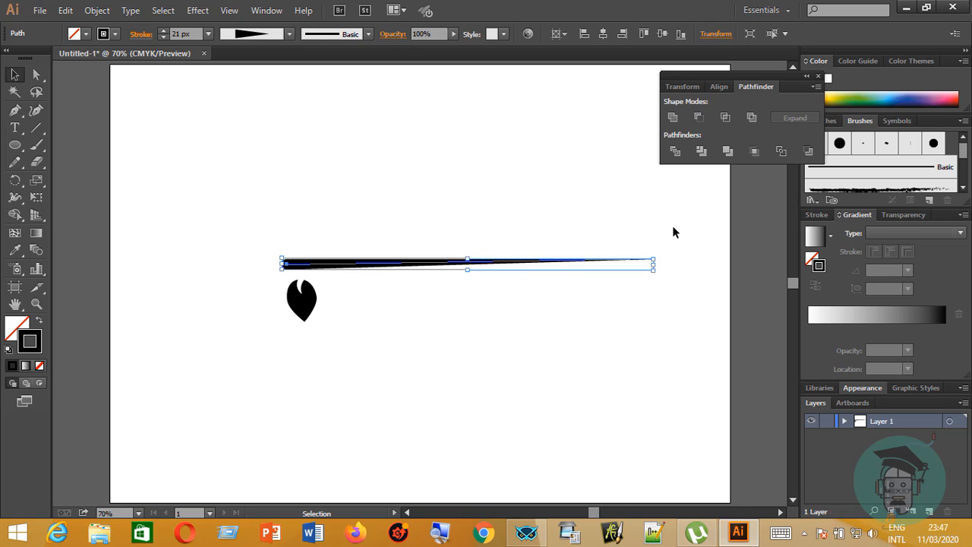
left_click(673, 230)
Rotate the small leaf counterclockwise and move it up against the underside of the line's thick end.
left_click(317, 315)
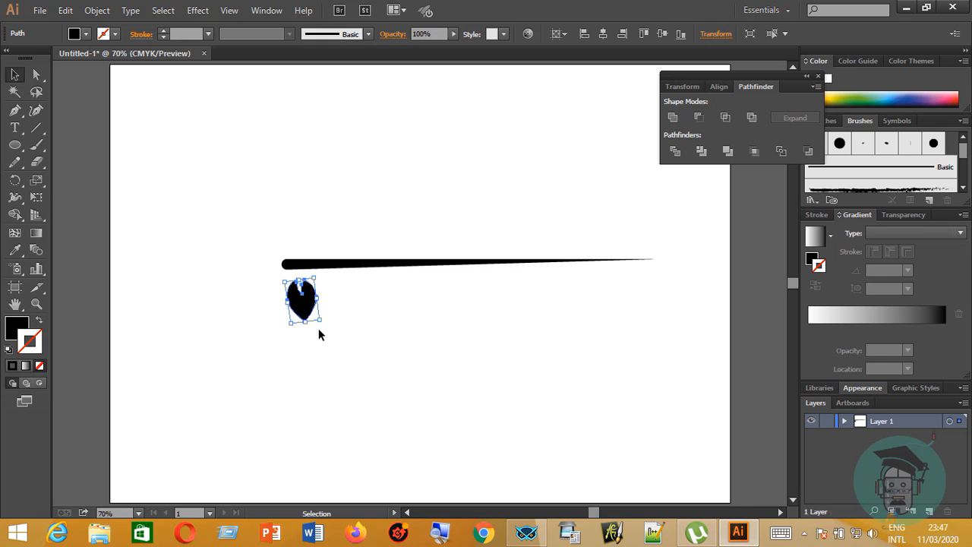
mouse_move(323, 321)
left_mouse_down()
mouse_move(331, 318)
mouse_move(308, 295)
left_mouse_up()
left_click(314, 310)
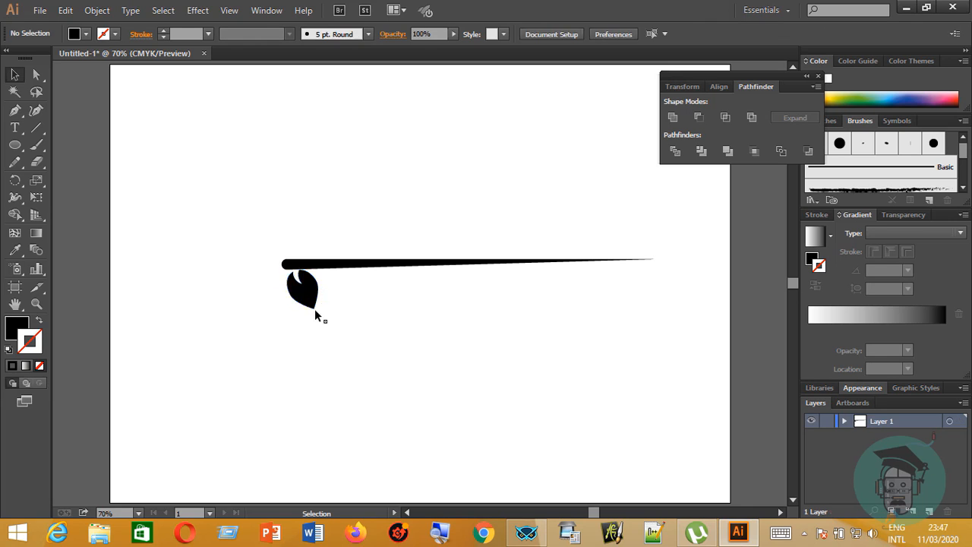
Apply a Transform effect with 10 copies to the small leaf, with the preview turned on.
left_click(305, 292)
left_click(199, 11)
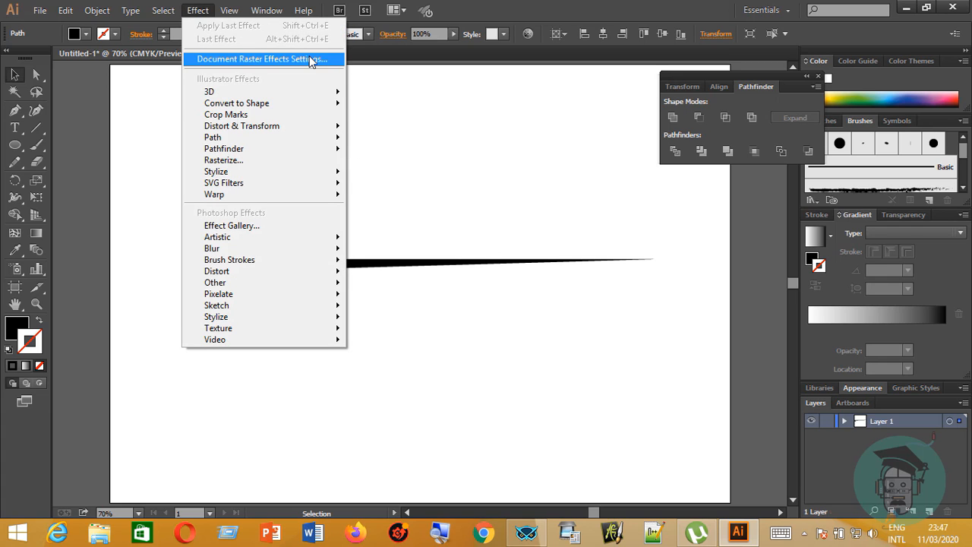
mouse_move(334, 129)
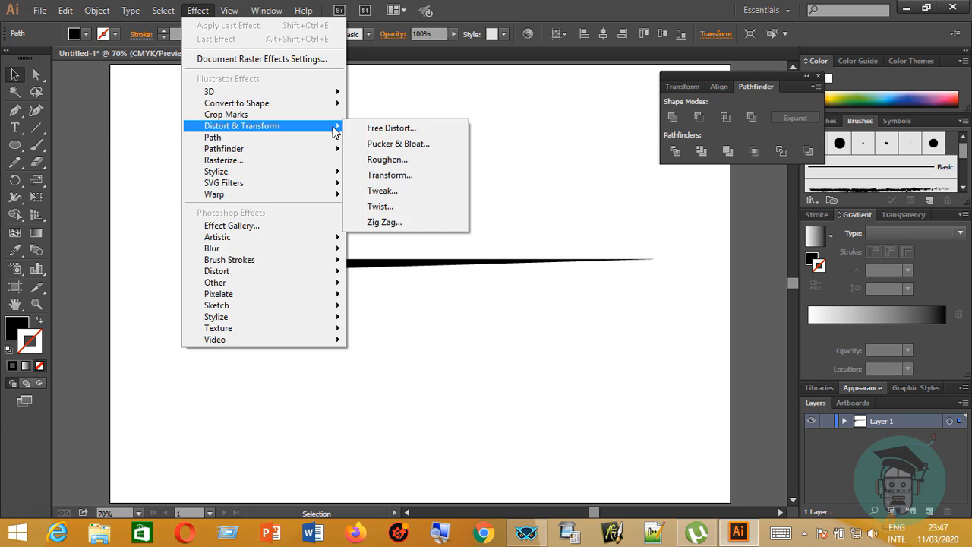
left_click(418, 175)
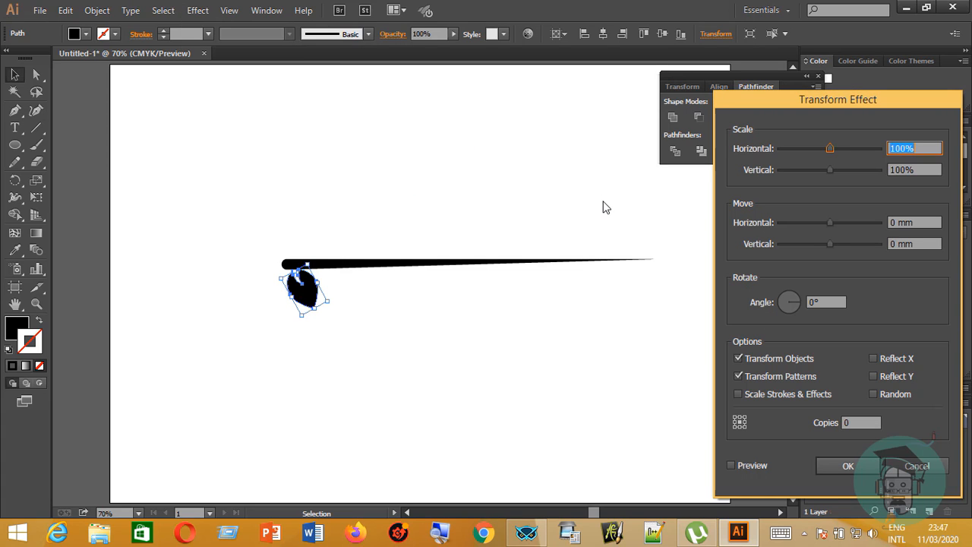
left_click(730, 465)
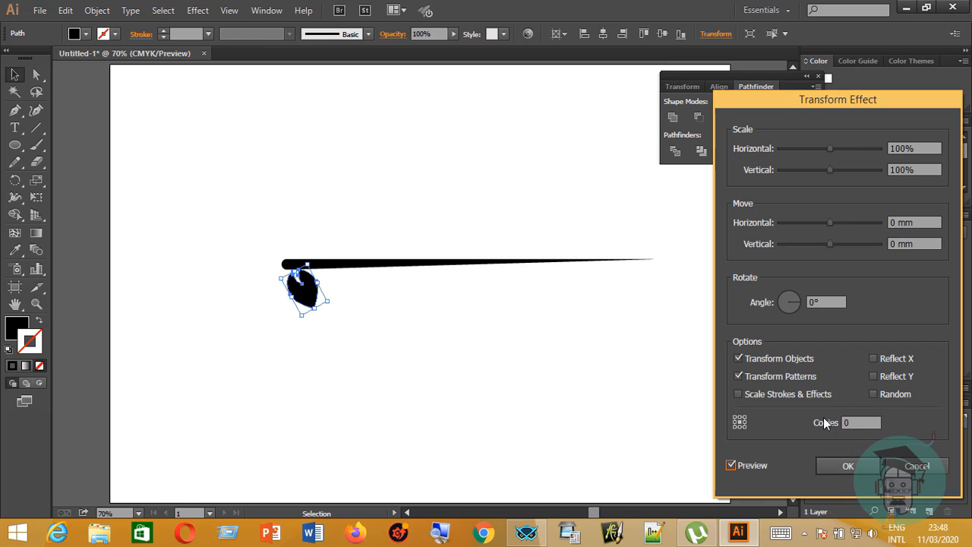
left_click(842, 424)
type("1")
left_click(839, 462)
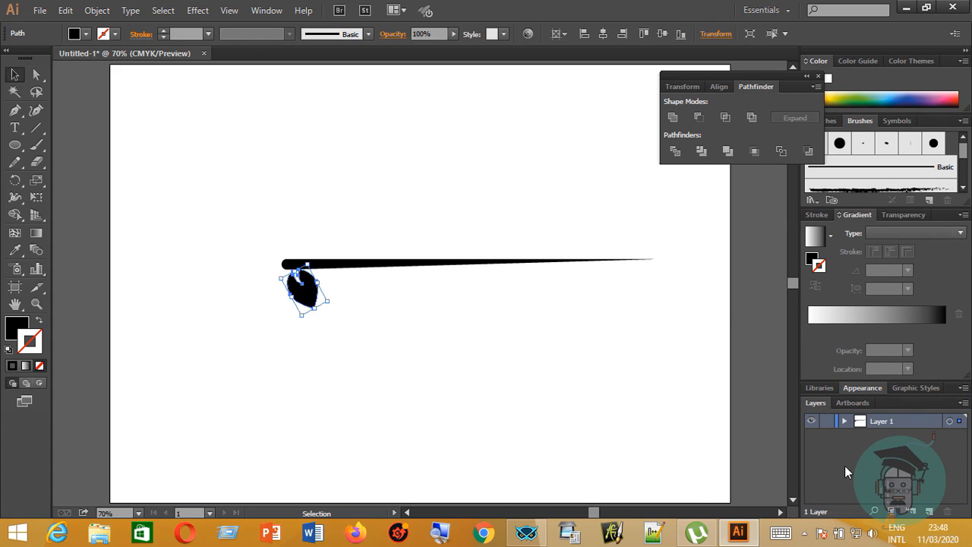
Reopen the small leaf's Transform effect for editing from its appearance attributes and turn on the preview.
left_click(861, 387)
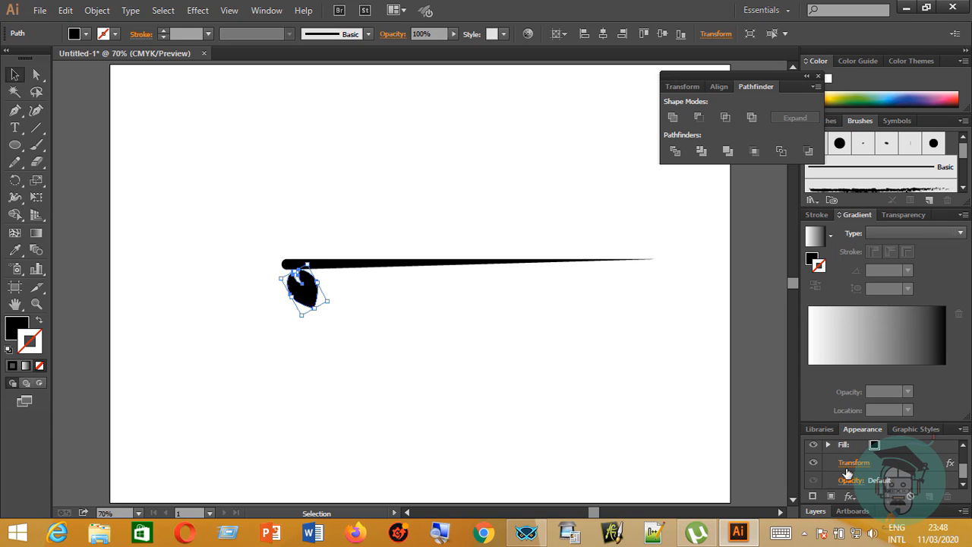
left_click(265, 10)
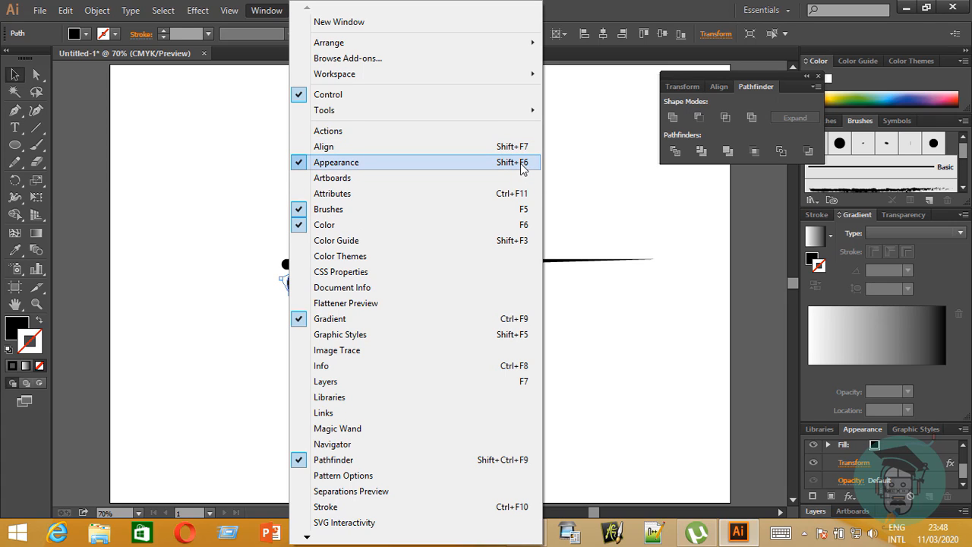
left_click(646, 346)
left_click(753, 352)
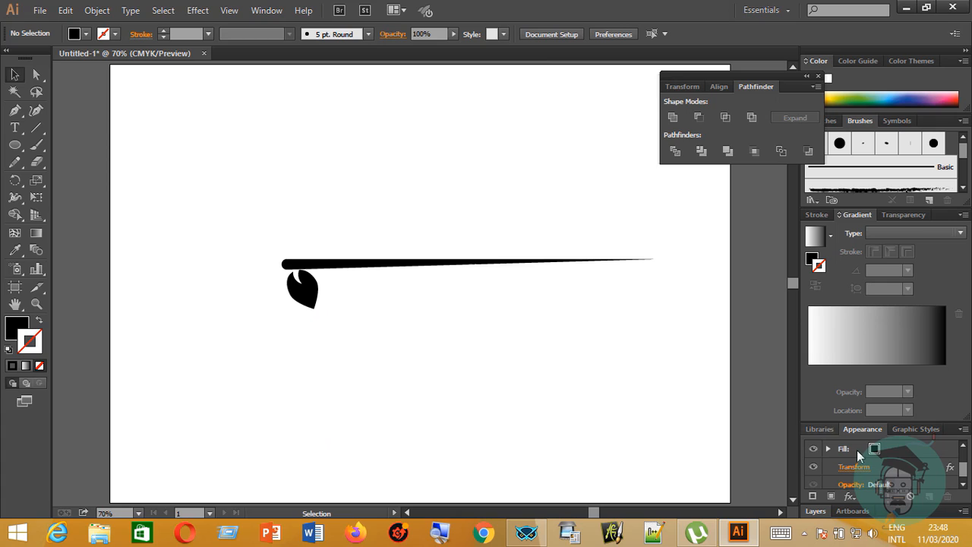
left_click(303, 289)
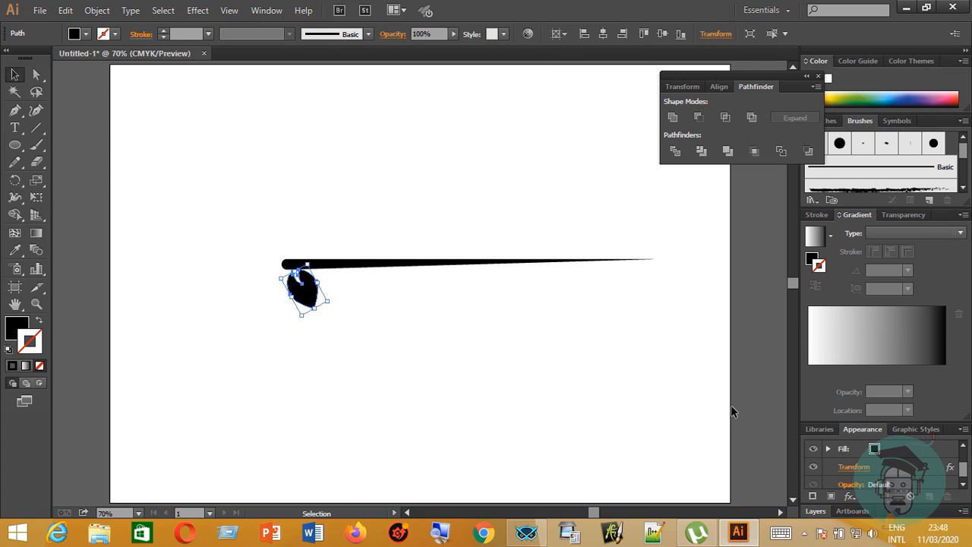
scroll(853, 459, "down", 1)
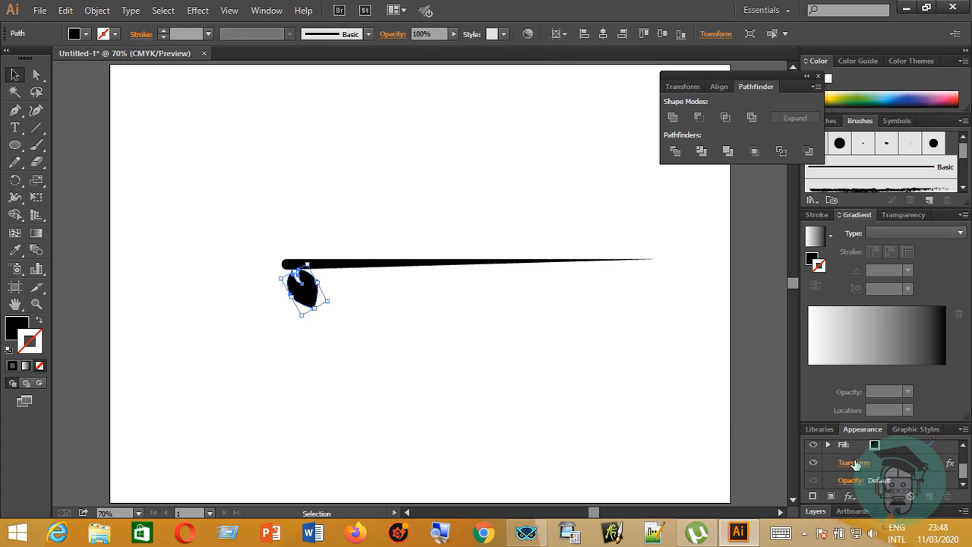
left_click(850, 460)
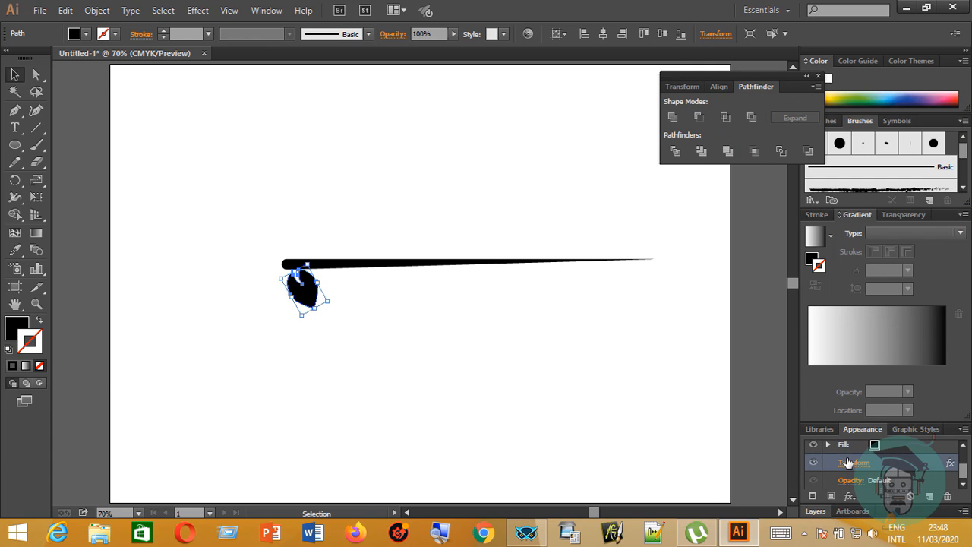
left_click(859, 461)
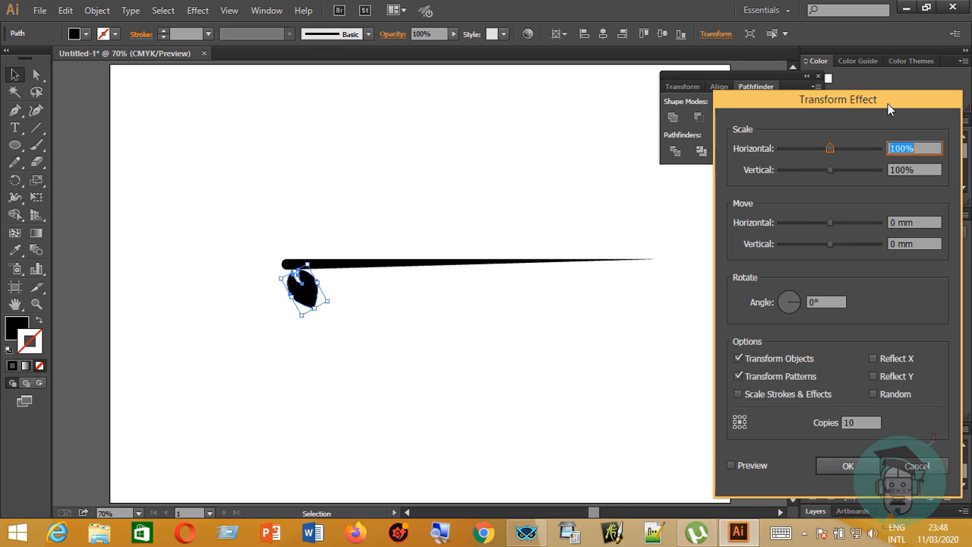
left_click_drag(888, 104, 790, 108)
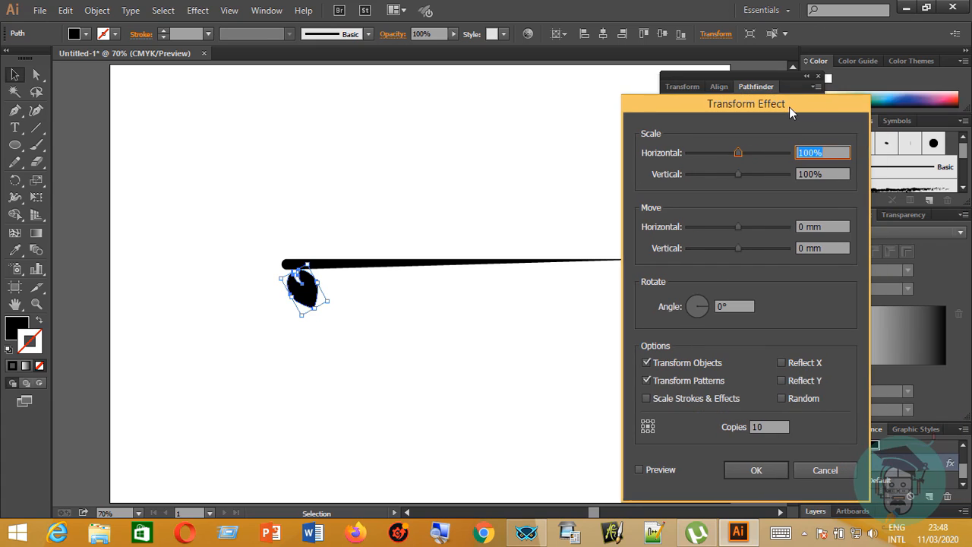
left_click(640, 470)
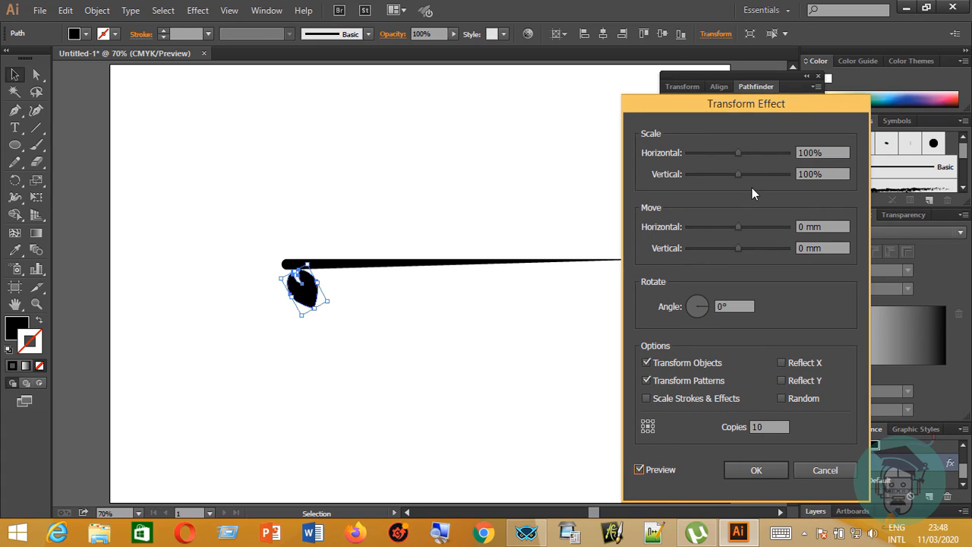
Set the Transform effect's horizontal move to 21.5194 mm and its vertical move to -1 mm.
left_click_drag(737, 227, 765, 226)
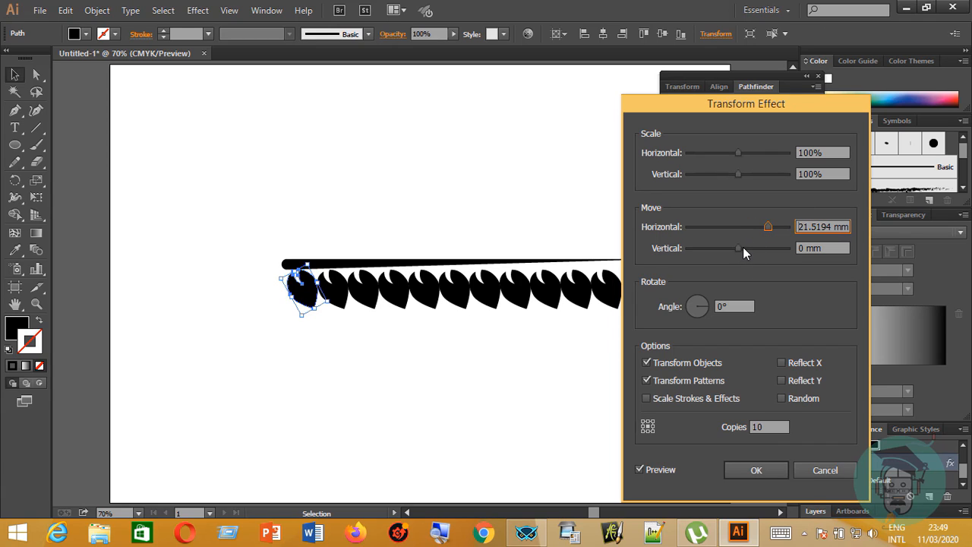
left_click_drag(742, 246, 737, 250)
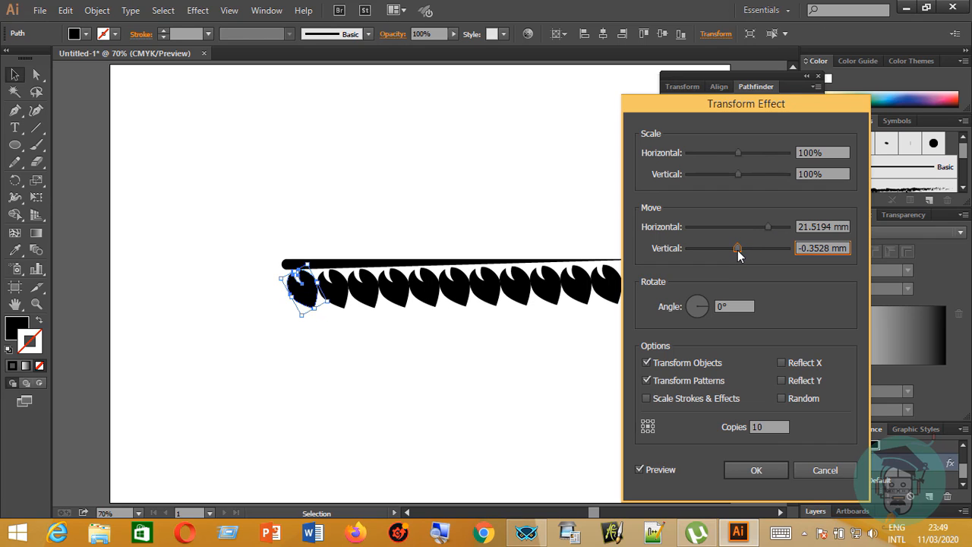
left_click_drag(804, 104, 903, 108)
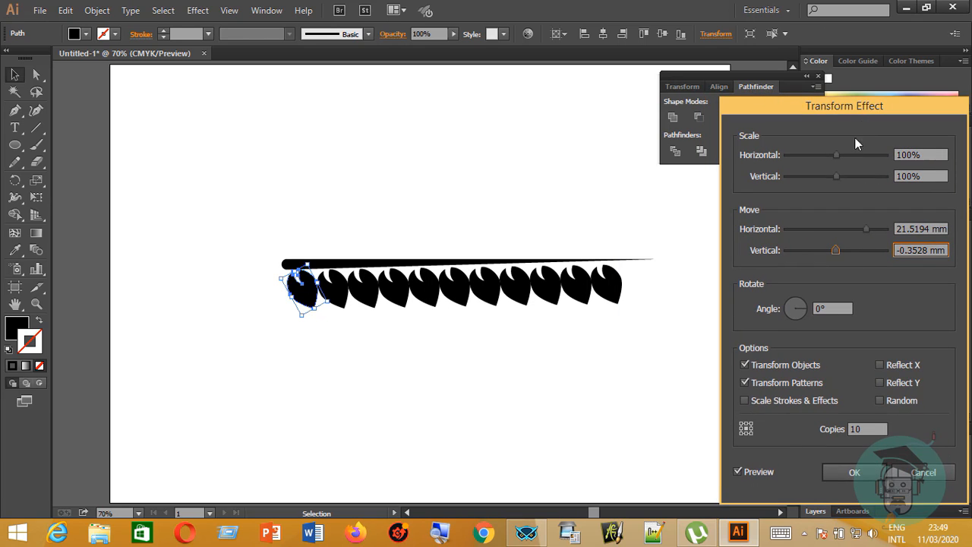
left_click_drag(838, 249, 834, 250)
scroll(919, 251, "up", 1)
scroll(919, 252, "down", 1)
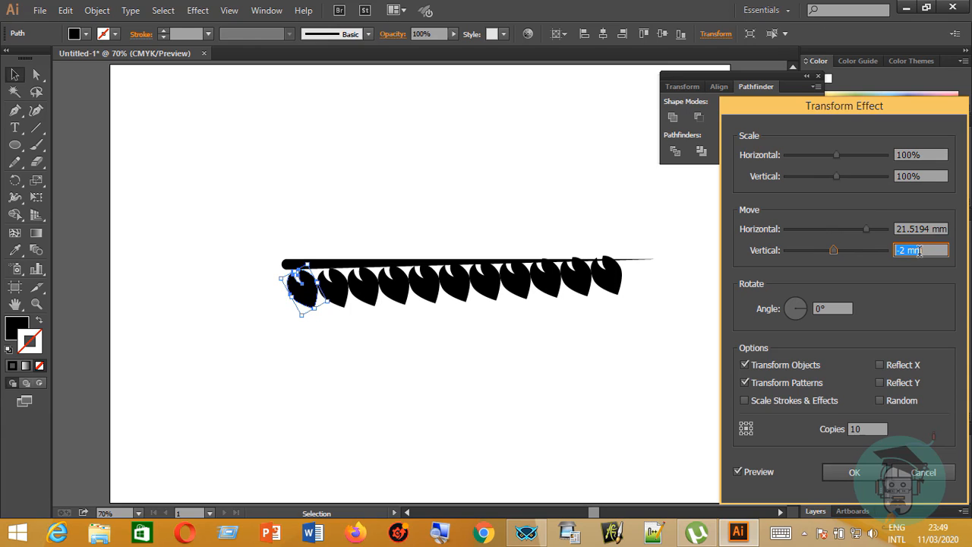
scroll(919, 251, "up", 1)
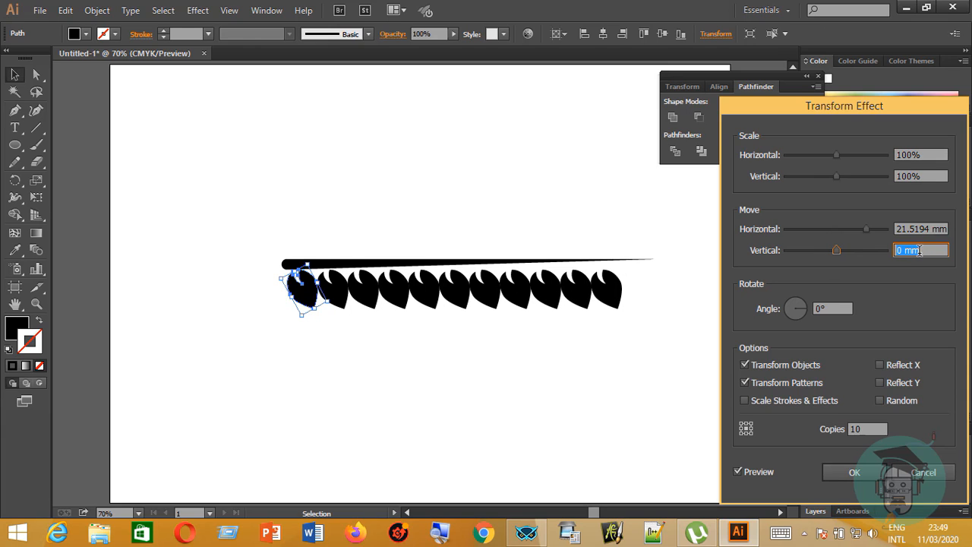
scroll(919, 252, "down", 1)
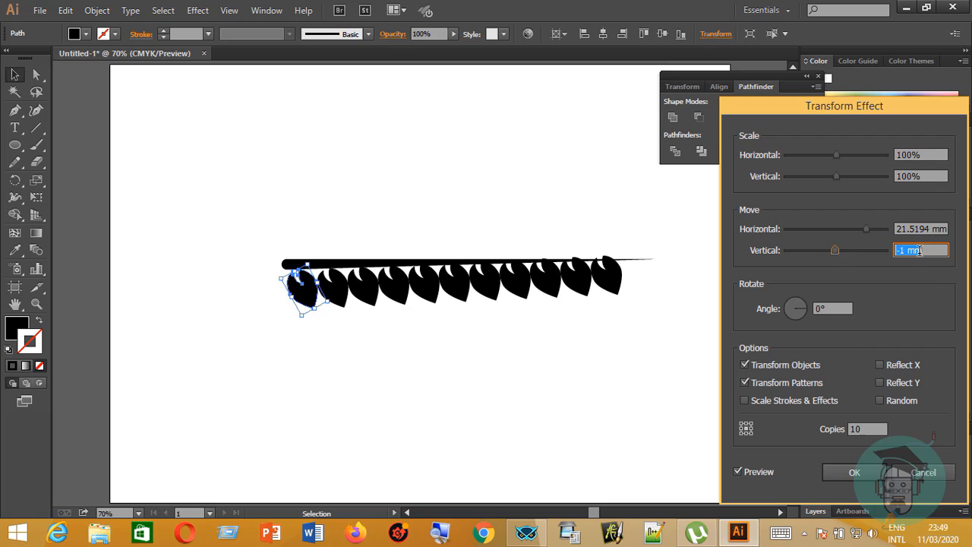
scroll(904, 261, "up", 1)
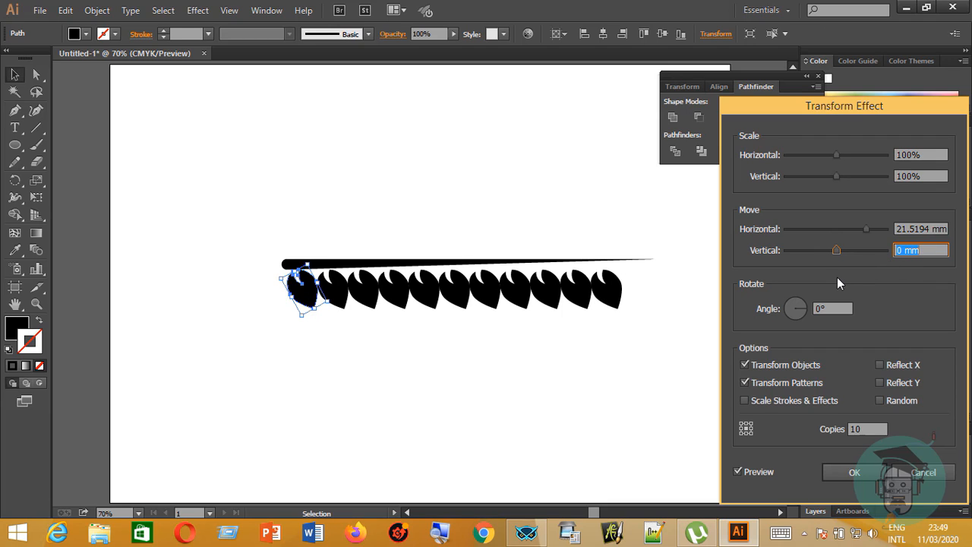
scroll(904, 246, "down", 1)
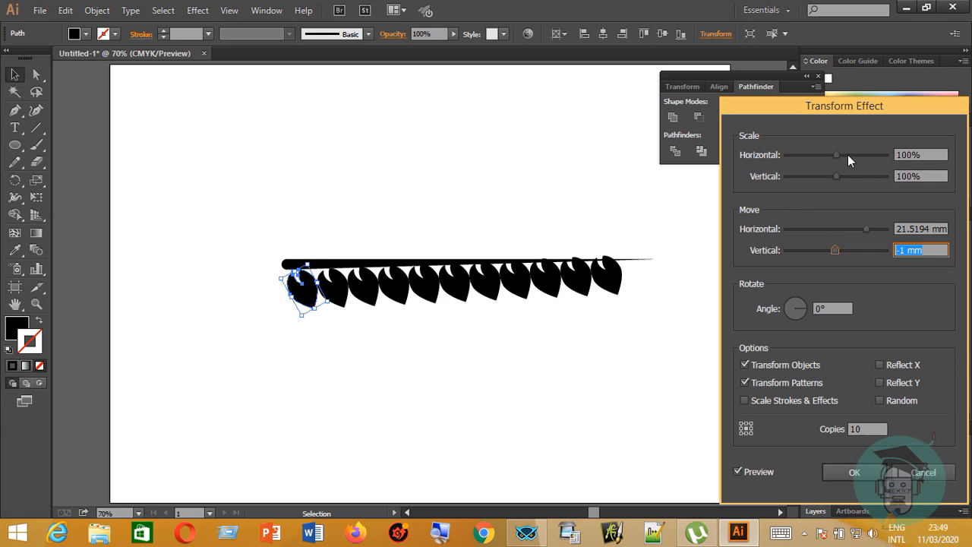
Try scaling the leaf copies to 101% horizontally and 98% vertically.
scroll(848, 154, "down", 2)
scroll(847, 154, "up", 3)
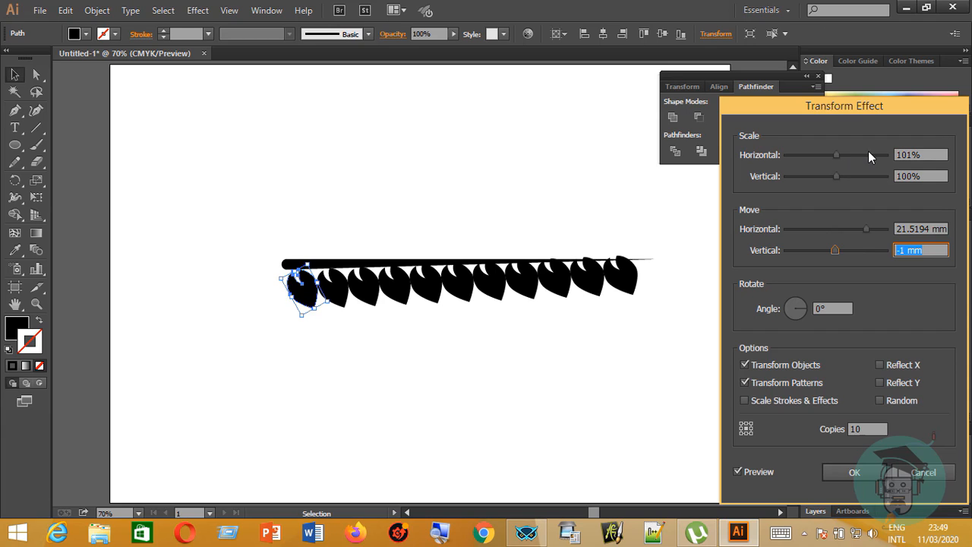
scroll(844, 180, "down", 1)
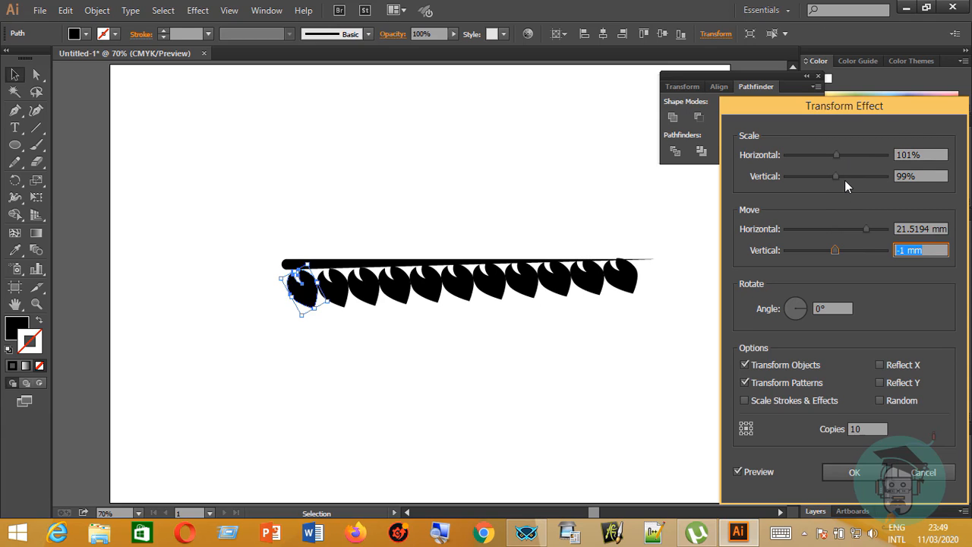
scroll(844, 181, "down", 1)
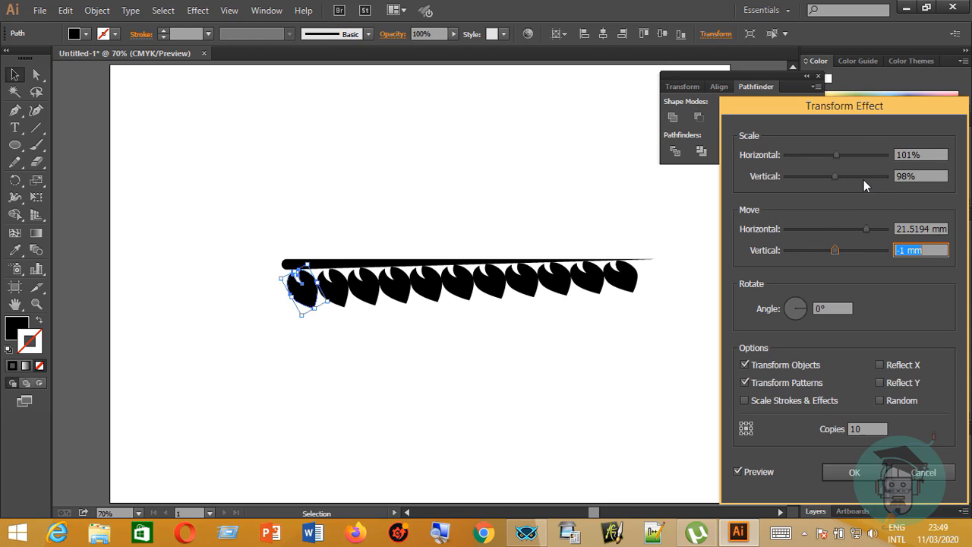
scroll(856, 178, "down", 2)
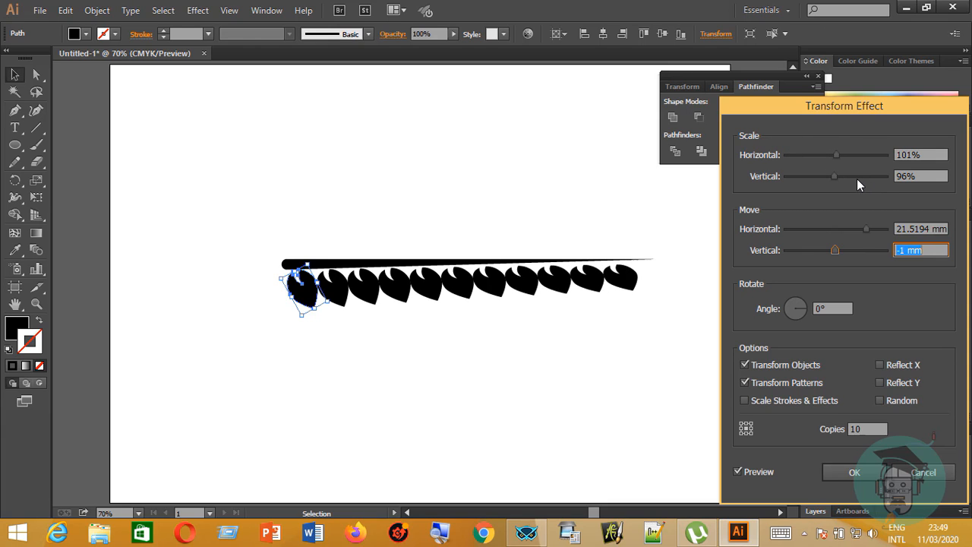
scroll(856, 178, "up", 2)
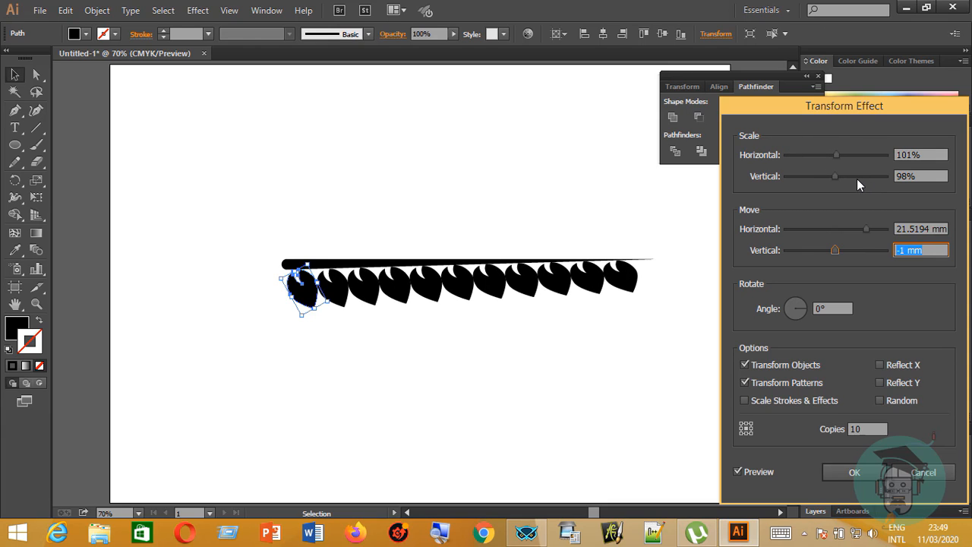
Set the effect's vertical and horizontal scale to 95% each and apply it to the leaf.
double_click(907, 176)
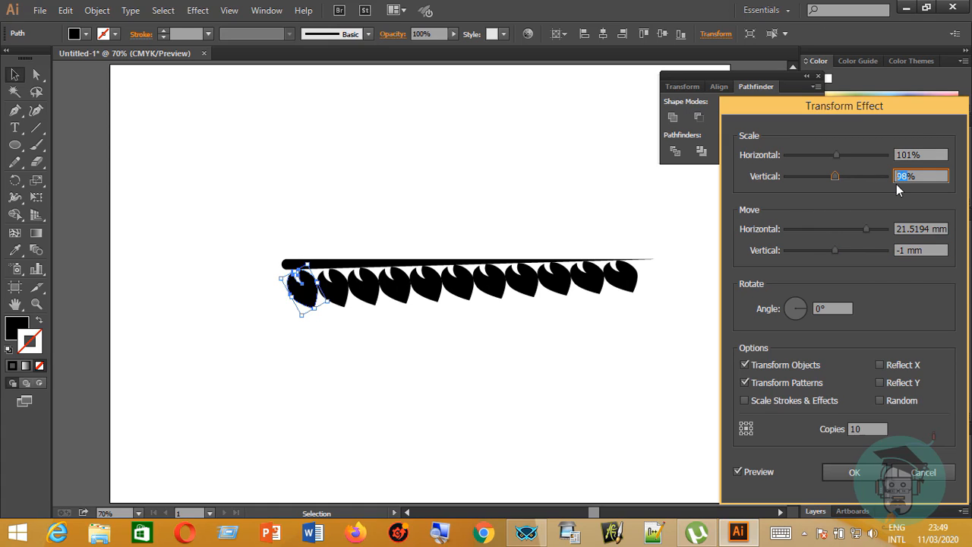
key("BackSpace")
type("95")
double_click(908, 155)
type("95")
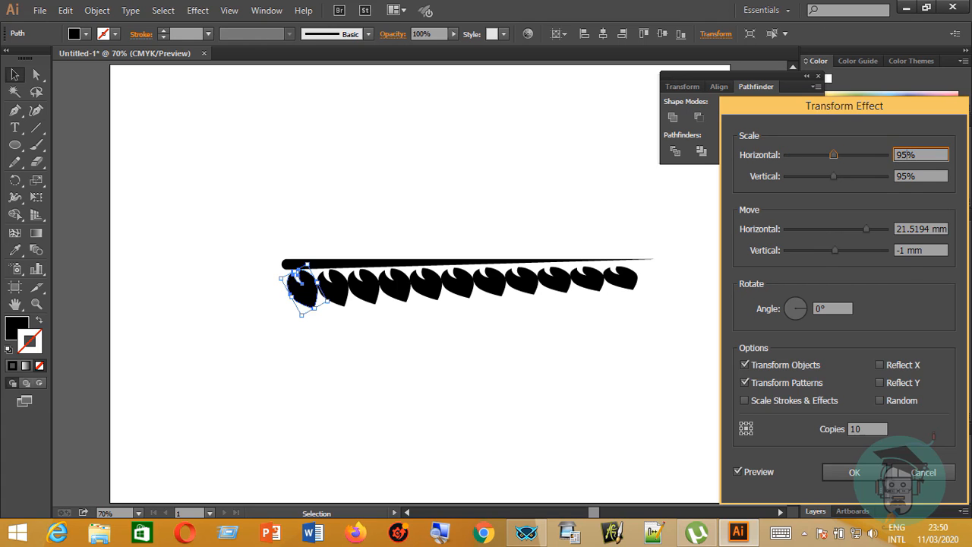
left_click(882, 471)
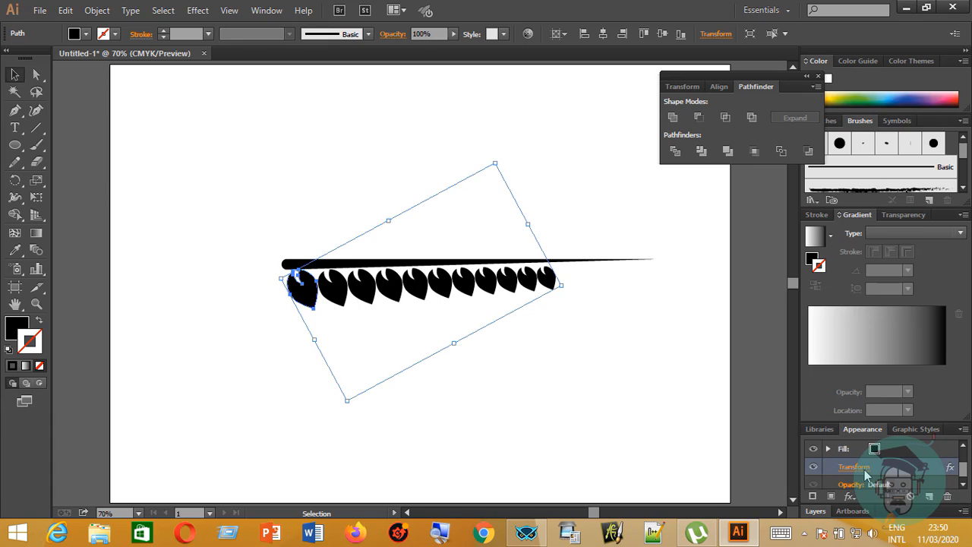
Reopen the leaf's Transform effect with the preview on and widen the horizontal move to 29.2806 mm.
left_click(855, 471)
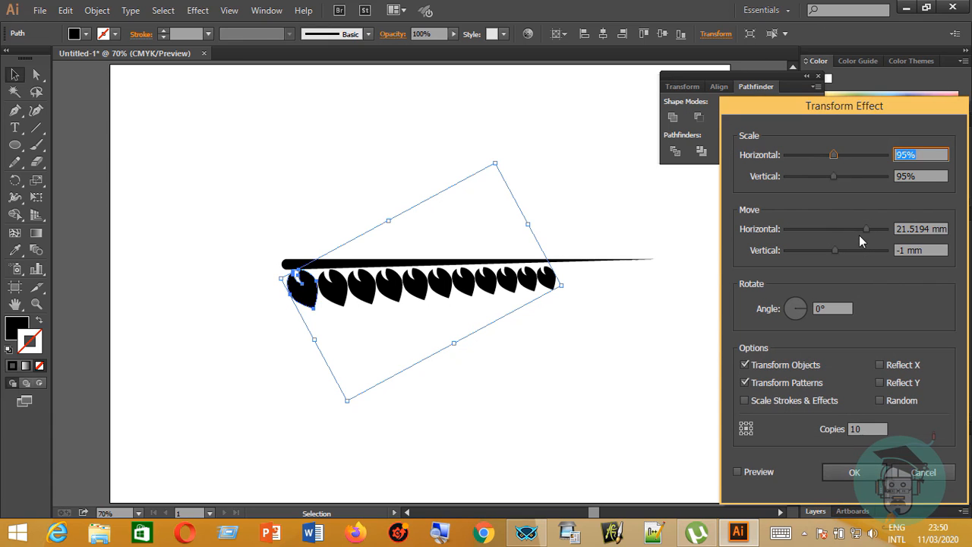
left_click(868, 232)
left_click(872, 232)
left_click_drag(870, 231, 870, 232)
left_click(746, 471)
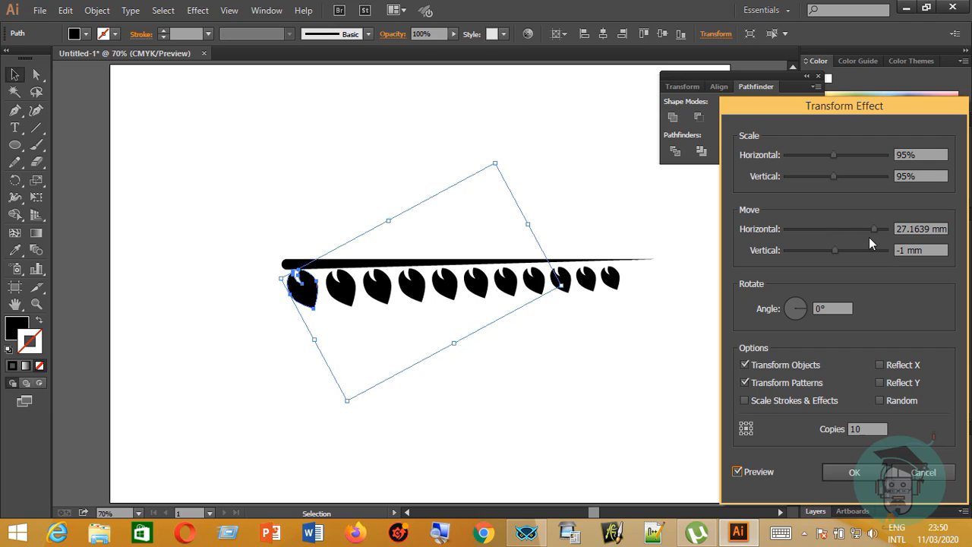
scroll(869, 236, "up", 1)
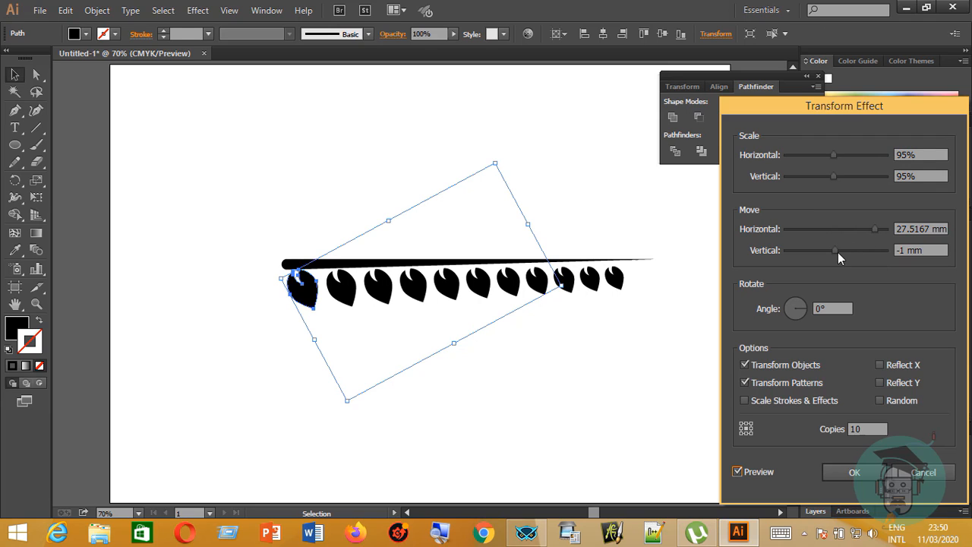
scroll(871, 236, "up", 1)
scroll(872, 235, "up", 2)
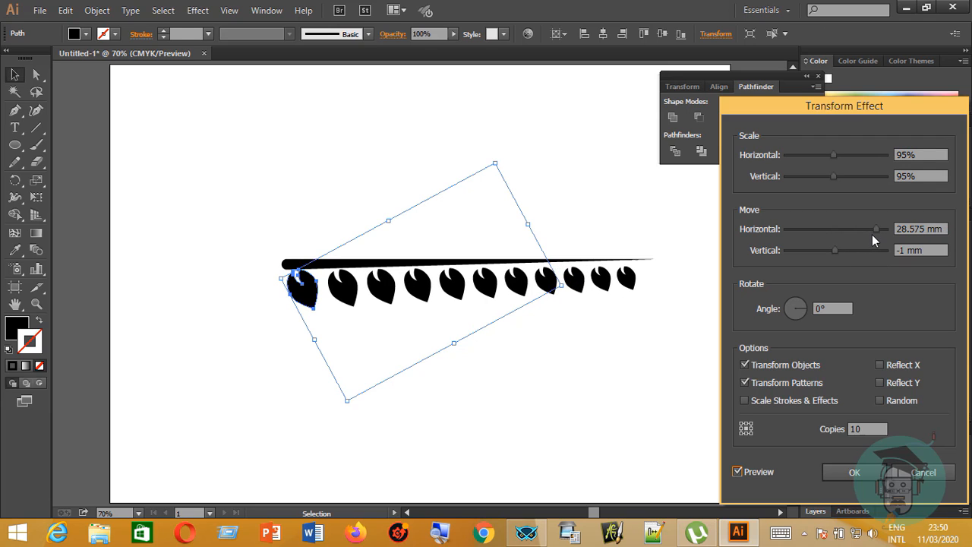
scroll(872, 235, "up", 2)
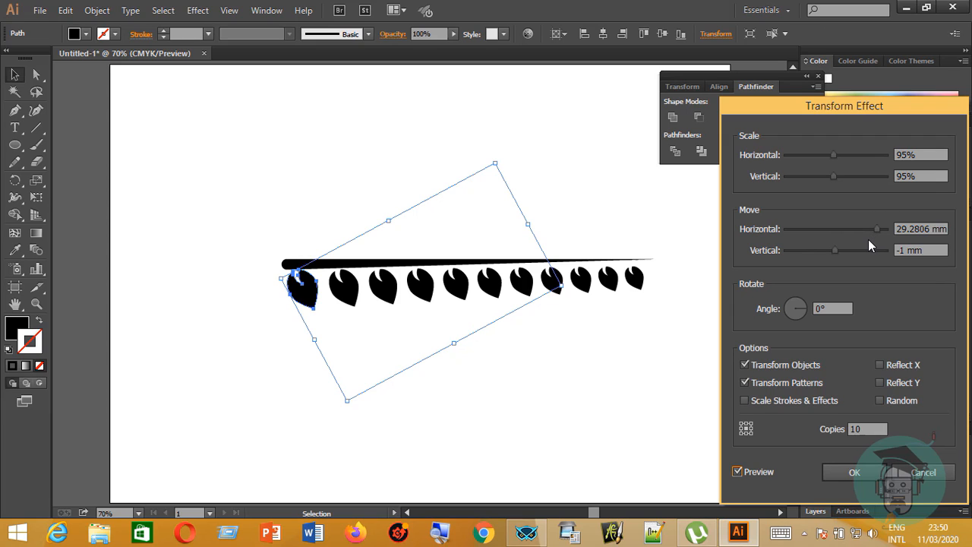
Raise the Transform effect's number of copies to 29 and uncover the end of the leaf row.
left_click(858, 428)
key("BackSpace")
type("2")
scroll(869, 429, "down", 2)
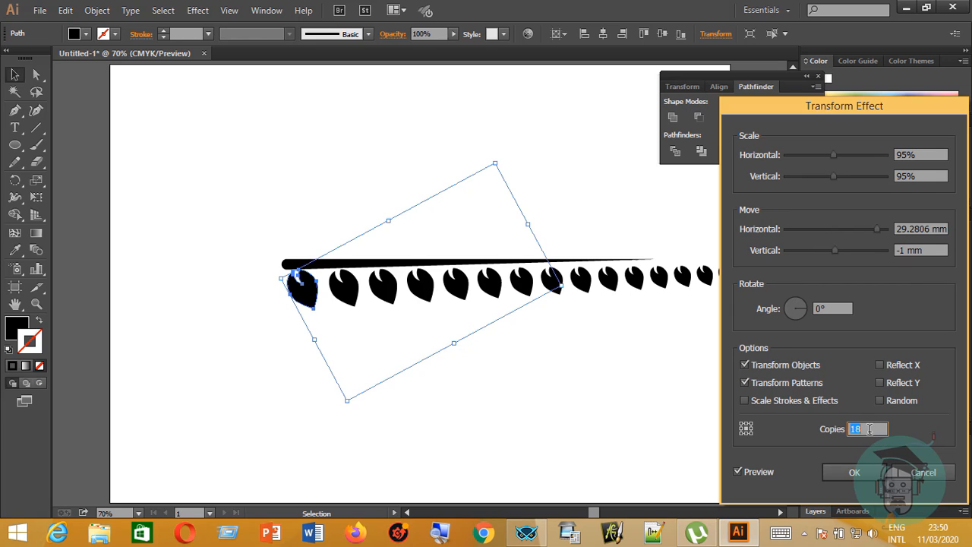
scroll(869, 429, "up", 7)
scroll(865, 429, "up", 3)
left_click_drag(856, 120, 937, 180)
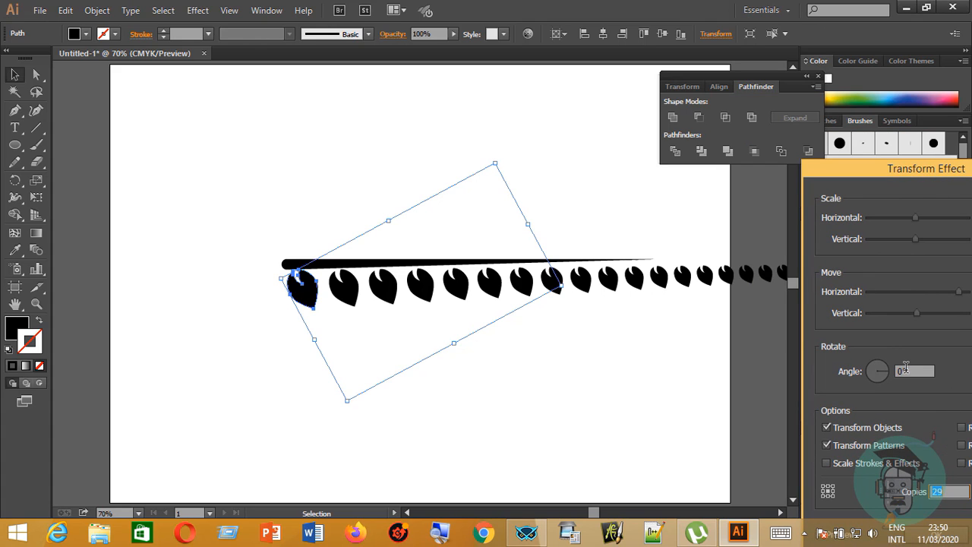
Try a rotation angle of -1° for the leaf copies and set it back to 0°.
scroll(905, 369, "down", 1)
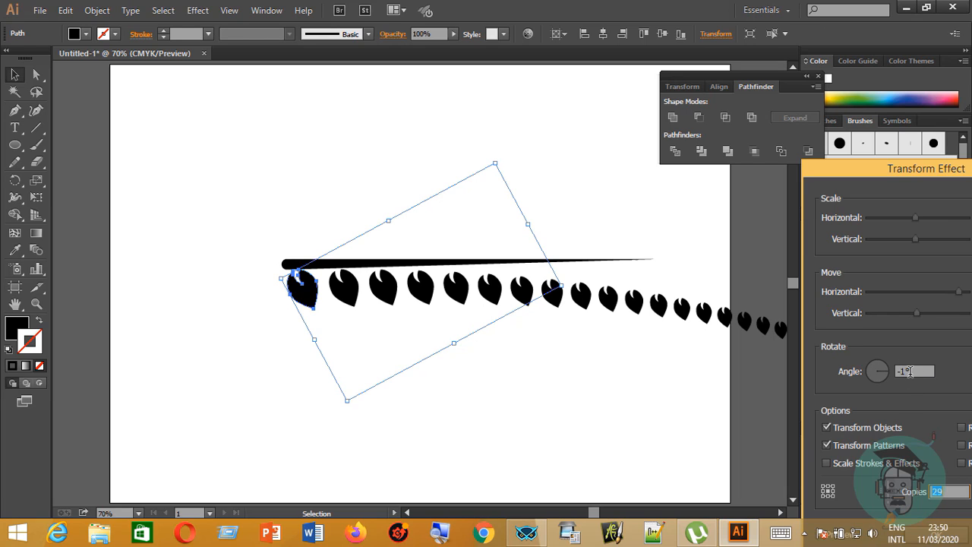
scroll(911, 370, "up", 2)
scroll(910, 370, "down", 1)
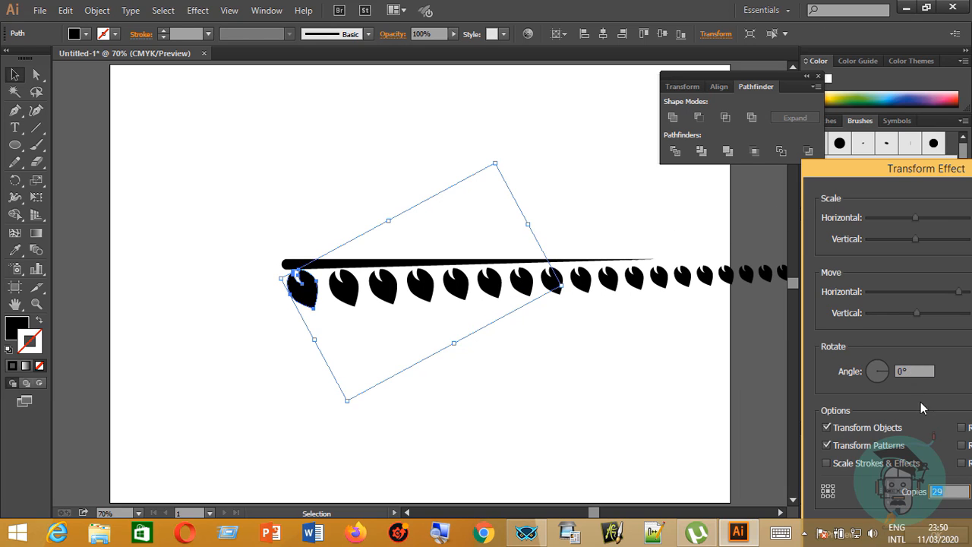
left_click_drag(930, 168, 826, 135)
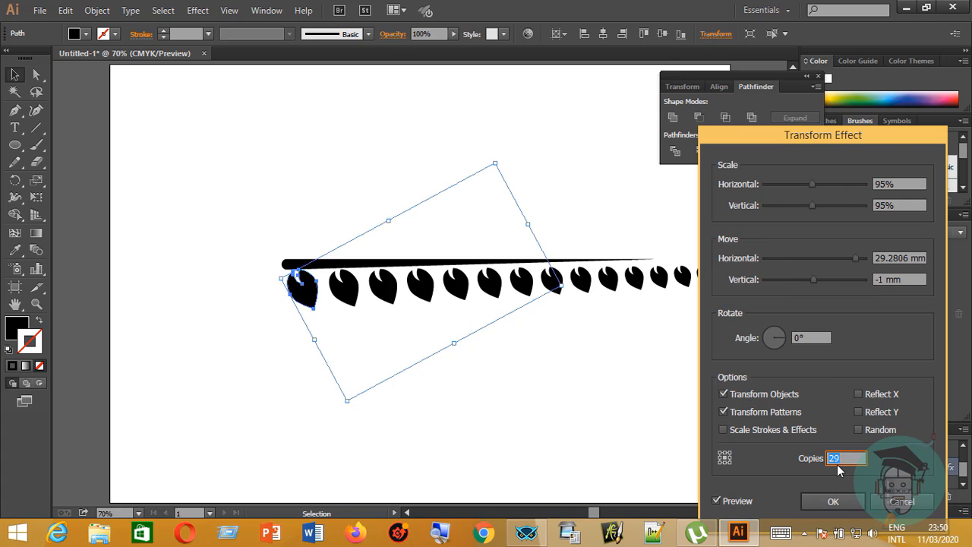
Reduce the Transform effect's number of copies to 11 so the leaf row ends near the stem's tip.
scroll(846, 457, "up", 1)
scroll(845, 457, "down", 6)
scroll(845, 456, "down", 1)
left_click_drag(853, 141, 359, 187)
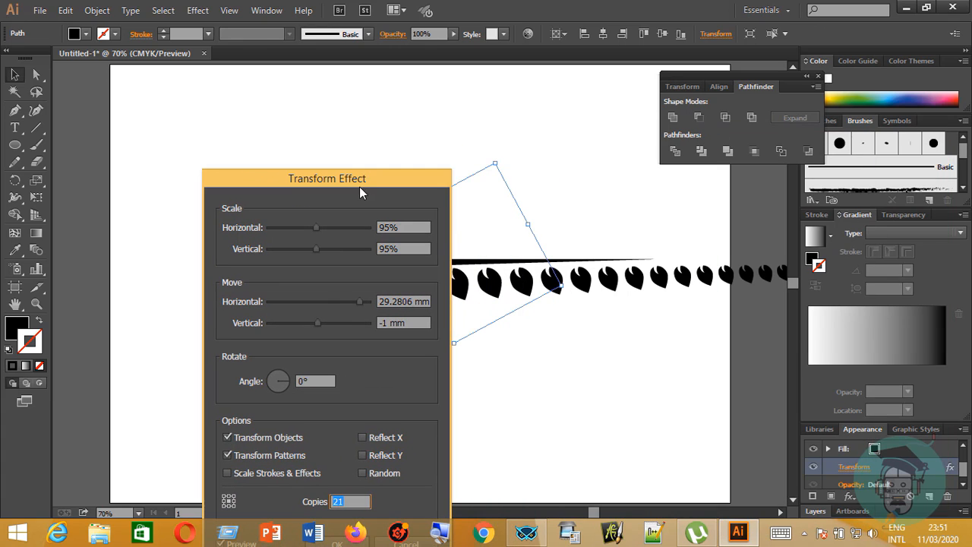
scroll(343, 499, "down", 3)
scroll(343, 499, "down", 2)
scroll(343, 499, "down", 4)
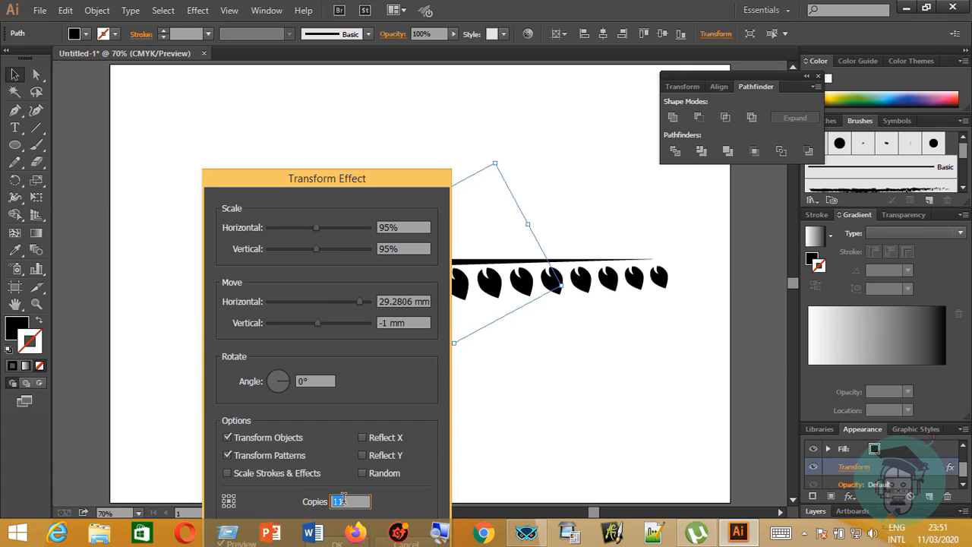
scroll(343, 499, "down", 1)
left_click_drag(331, 173, 304, 58)
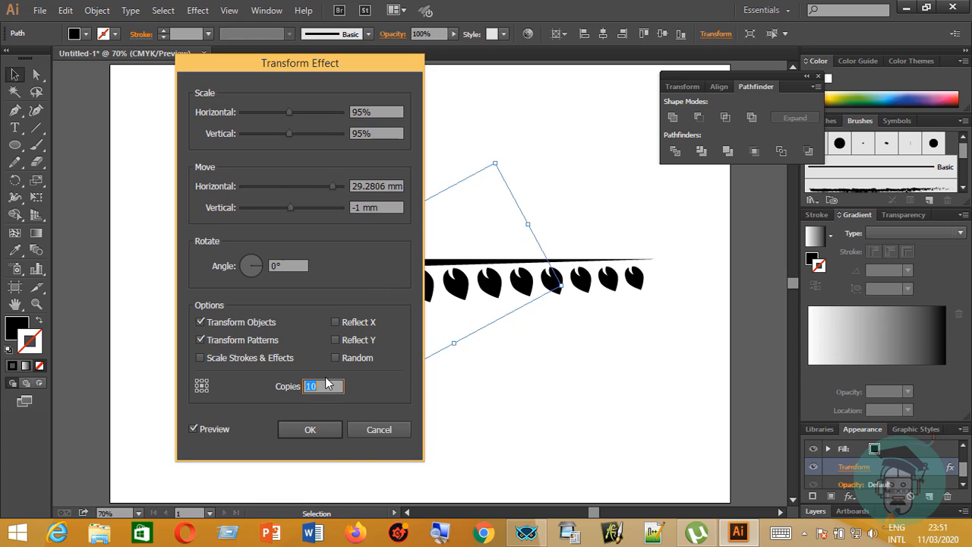
scroll(323, 380, "up", 1)
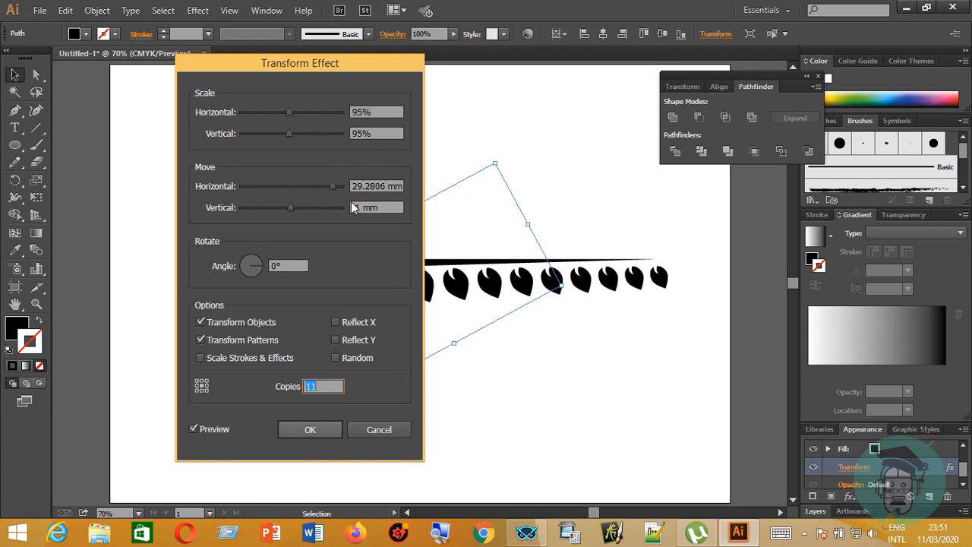
Set the leaf copies' horizontal move to 27 mm and apply the Transform effect.
left_click_drag(332, 186, 324, 186)
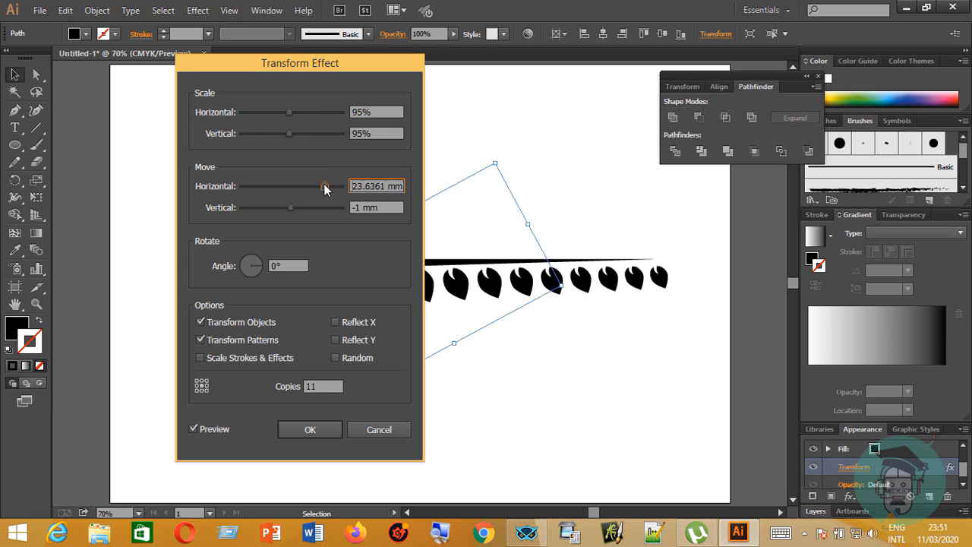
type("25")
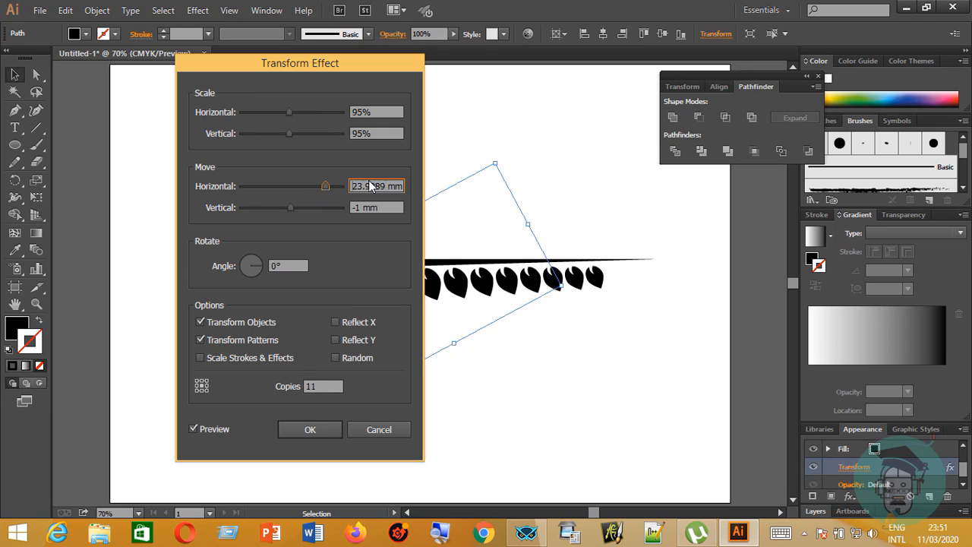
key("Up")
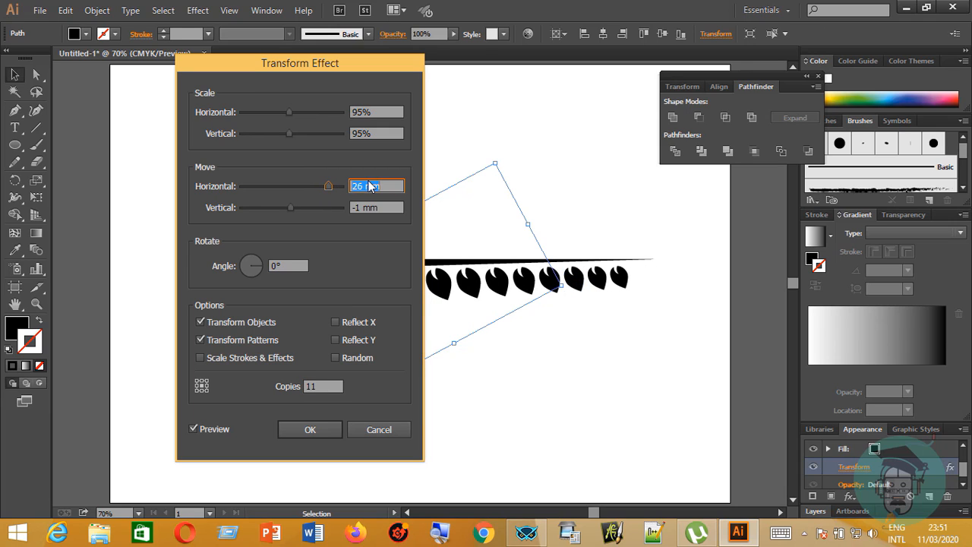
key("Up")
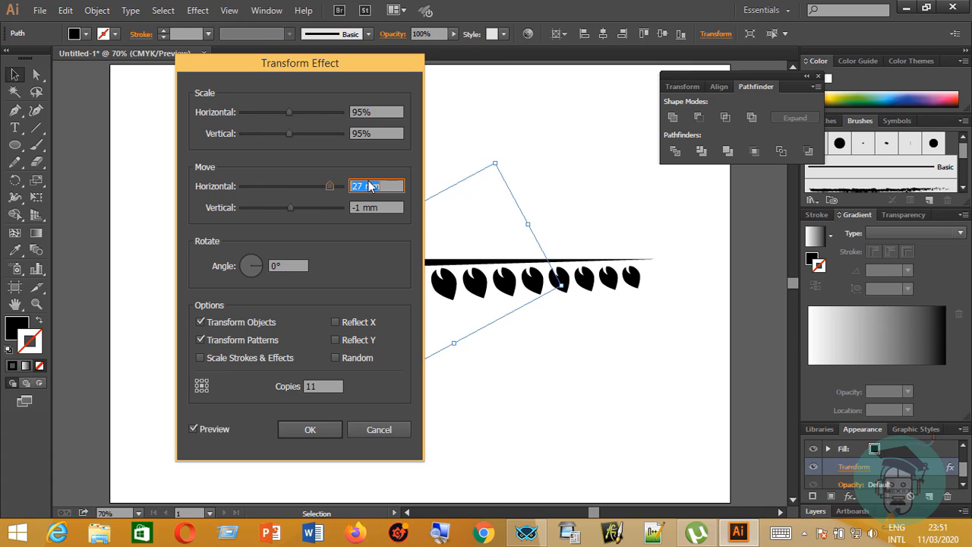
left_click(313, 428)
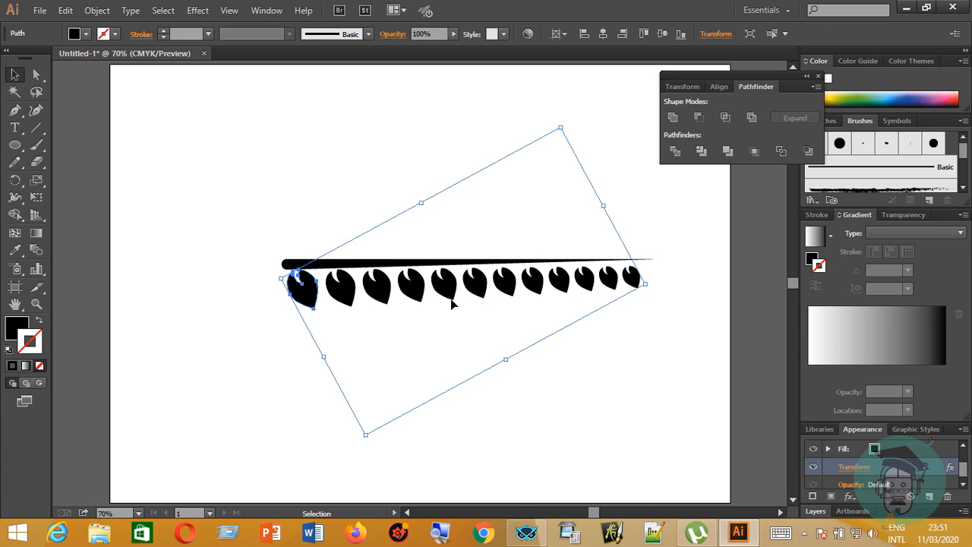
Paste a copy of the leaf row in front and reflect it across the vertical axis with the preview on.
key("a")
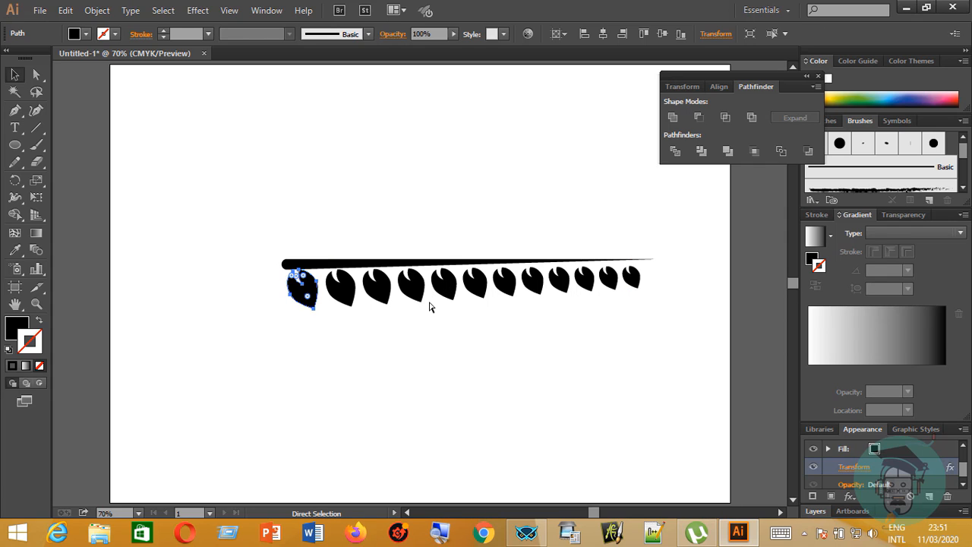
key("v")
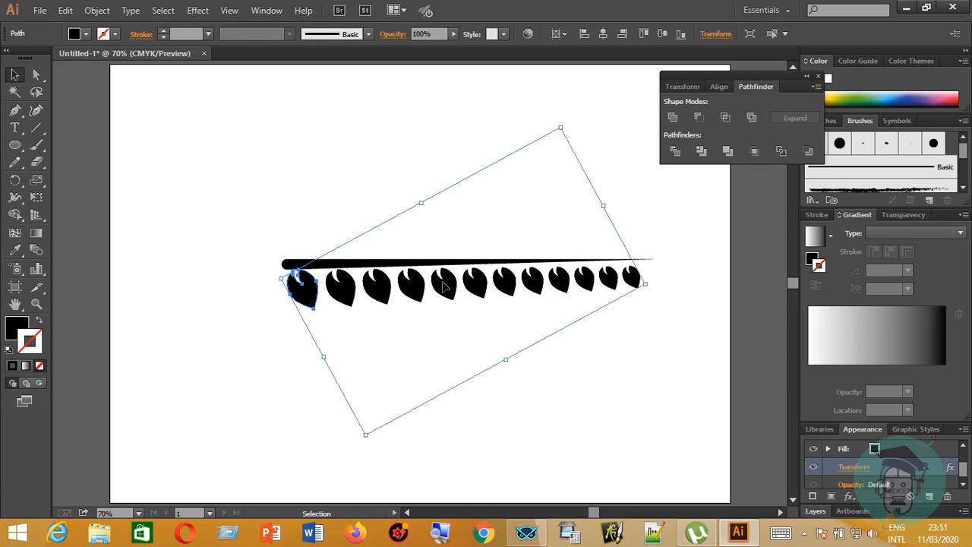
right_click(445, 286)
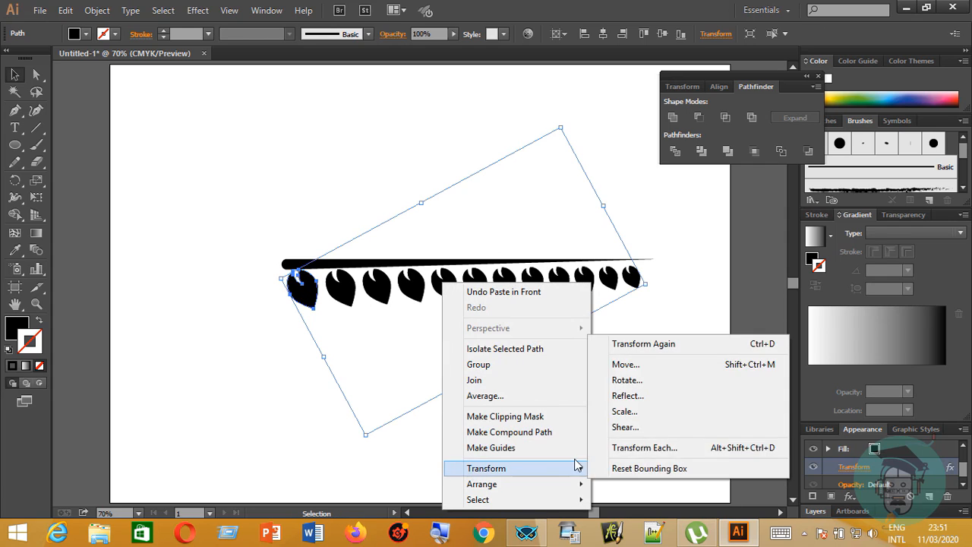
mouse_move(576, 471)
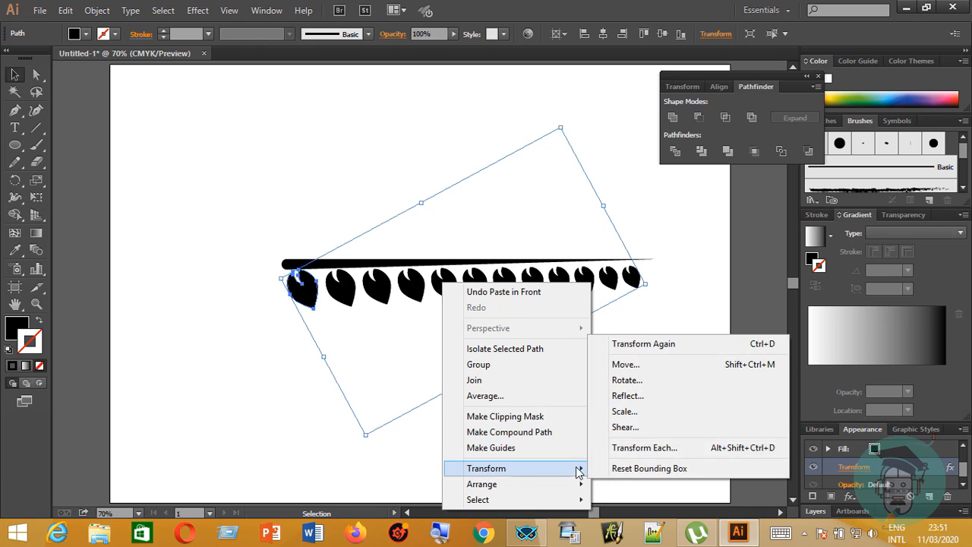
left_click(650, 398)
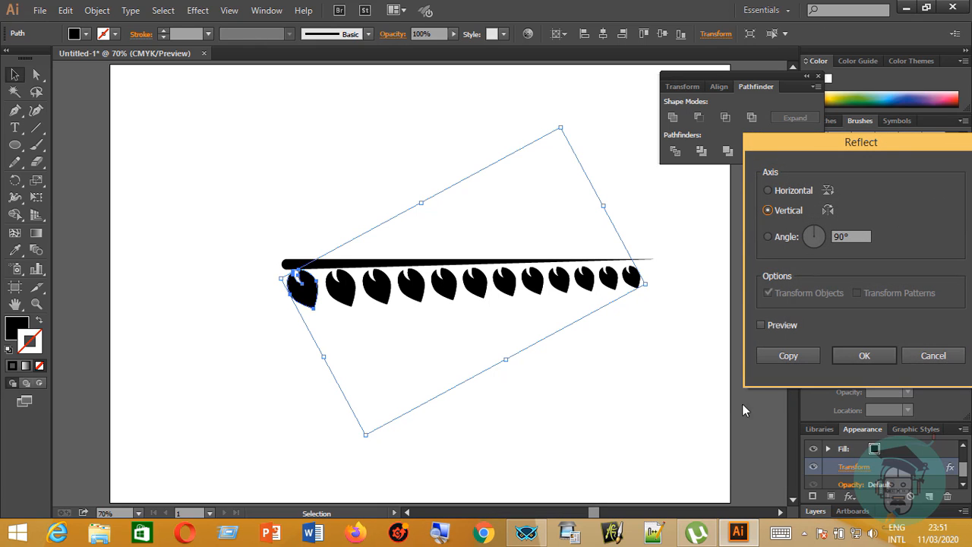
left_click(760, 325)
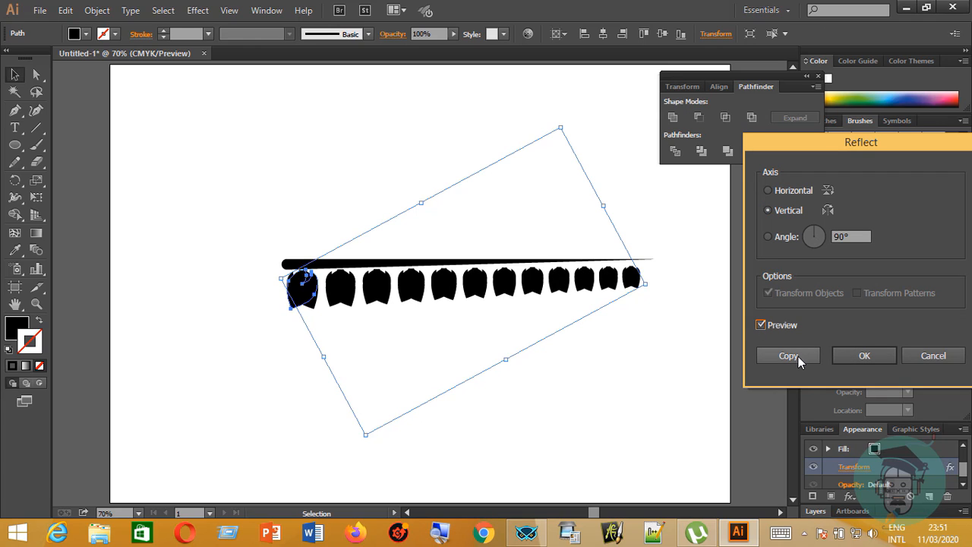
left_click(856, 356)
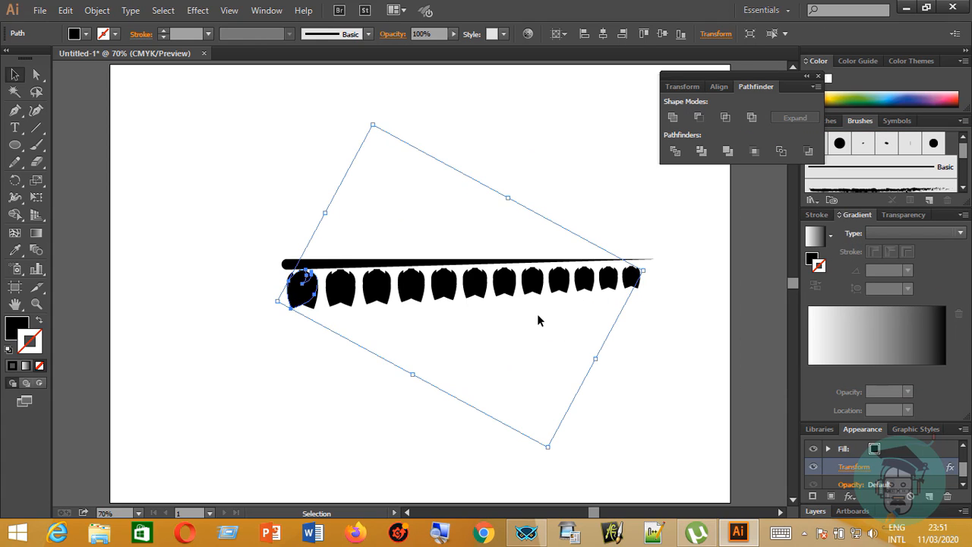
Nudge the reflected leaf row straight up until it sits above the tapered stem.
key("shift+Up")
key("shift+Up")
key("shift+Up")
key("shift+Up")
key("shift+Up")
key("shift+Up")
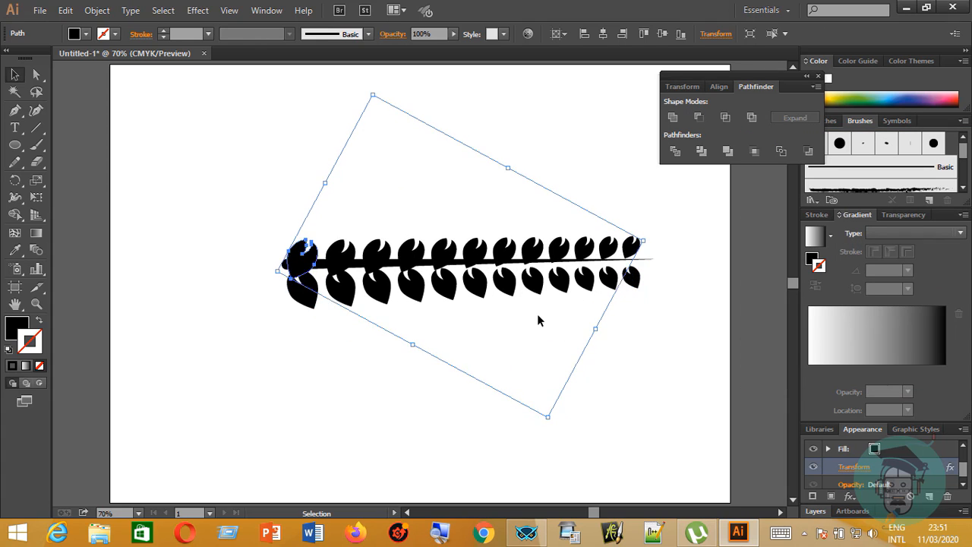
key("shift+Up")
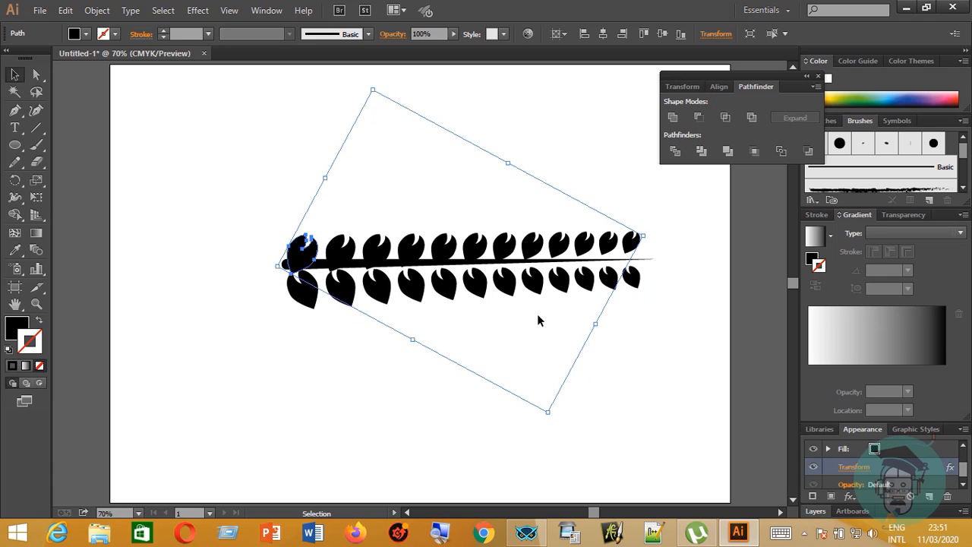
key("shift+Up")
key("shift+Up")
key("shift+Up")
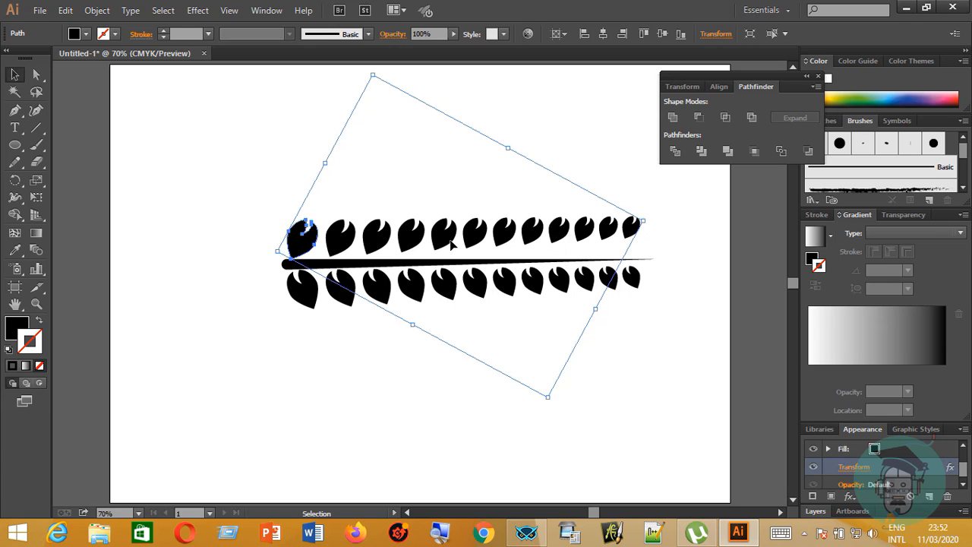
Reflect the upper leaf row across an axis angled at -30° so its leaf bases face the stem.
right_click(446, 242)
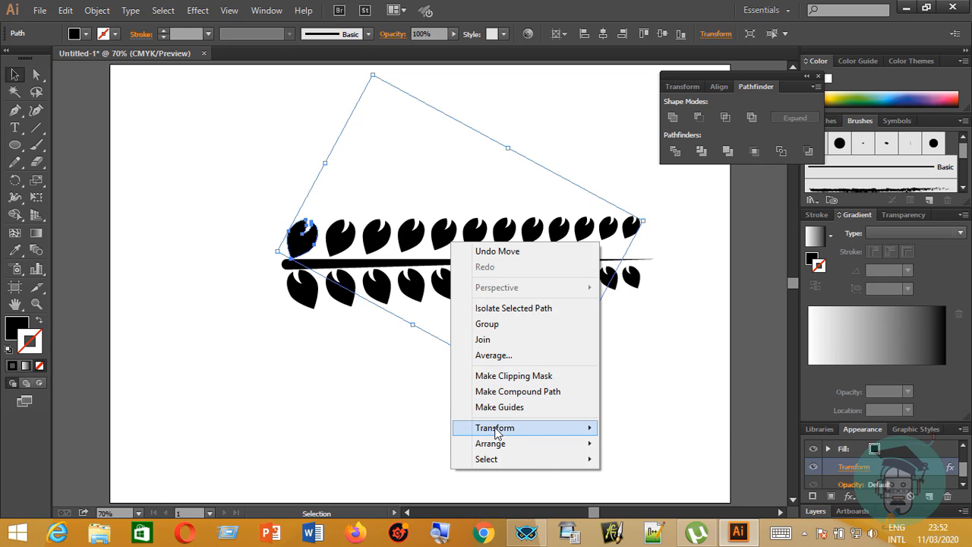
mouse_move(557, 428)
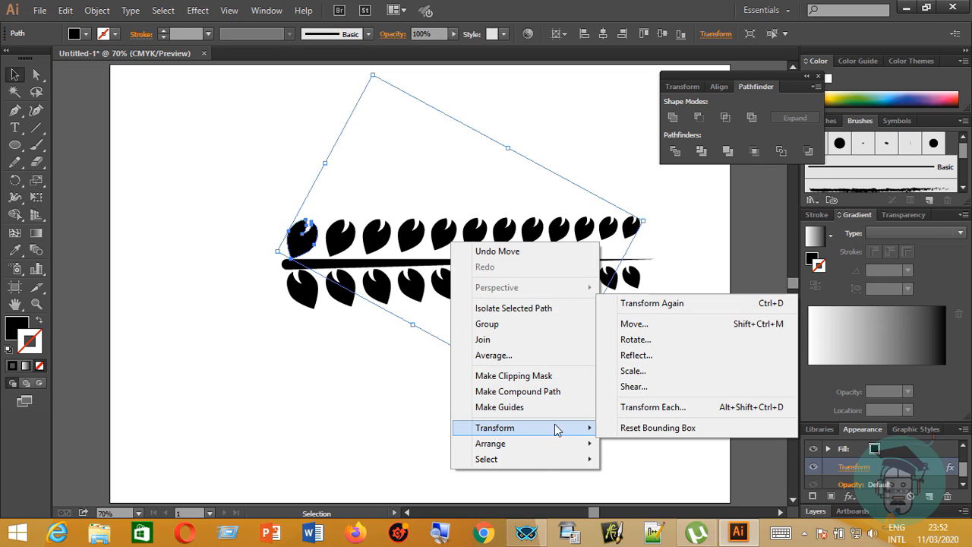
left_click(641, 356)
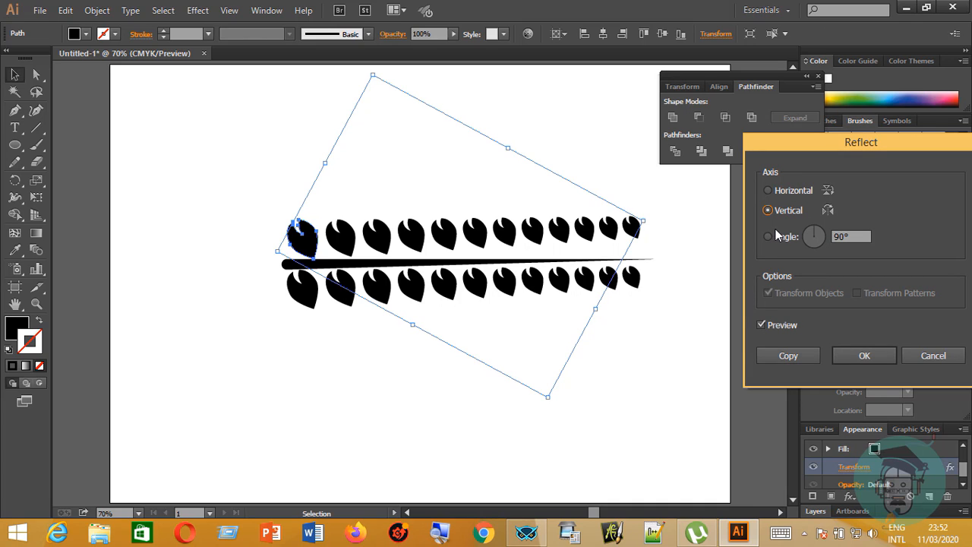
left_click(768, 190)
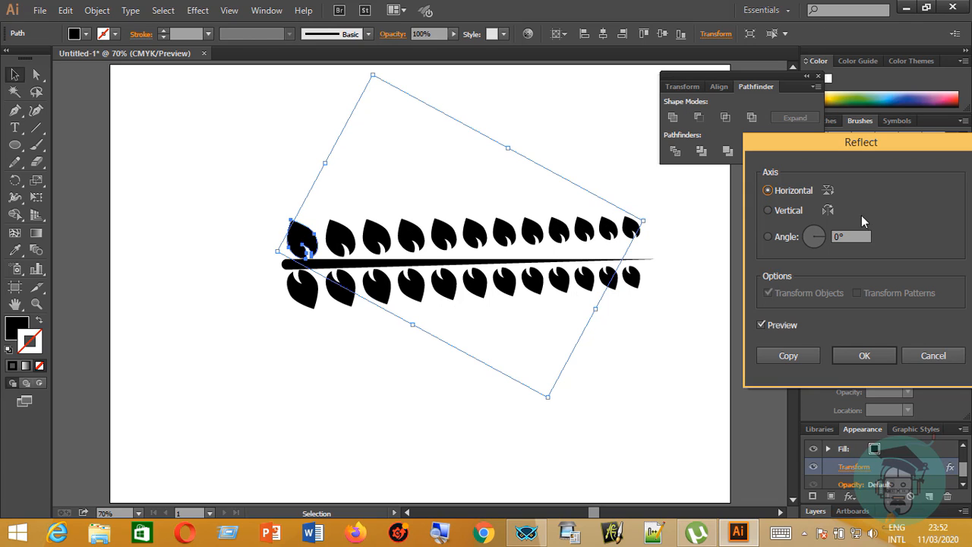
scroll(844, 236, "up", 1)
scroll(843, 236, "down", 10)
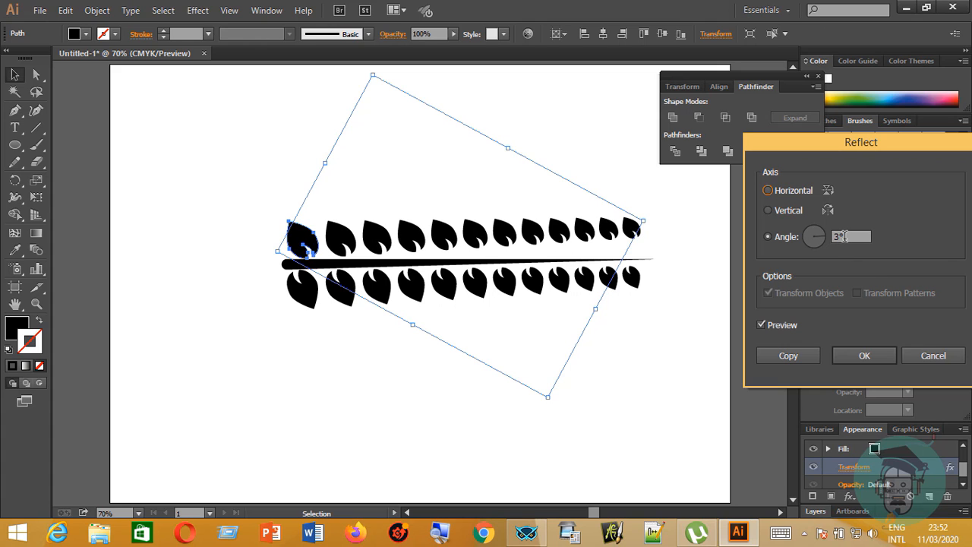
scroll(843, 236, "down", 12)
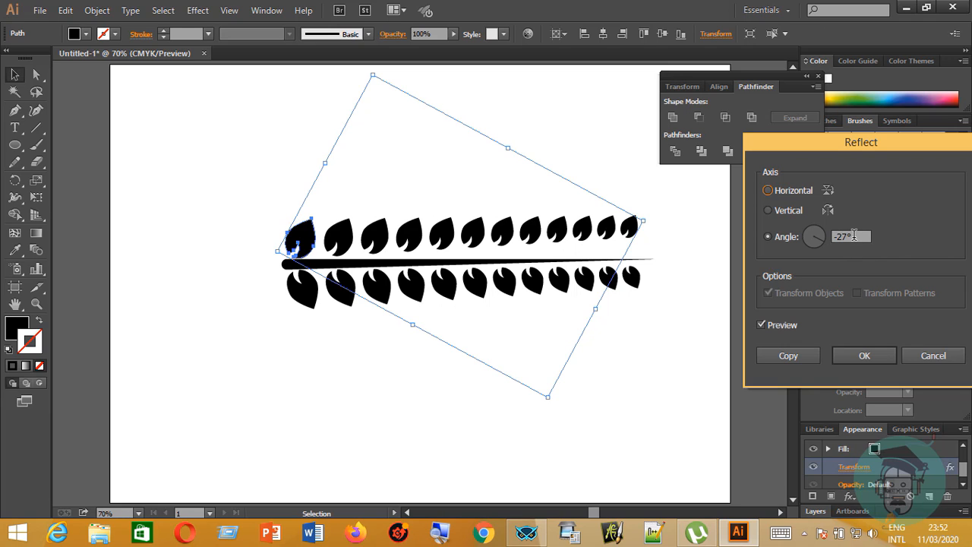
scroll(854, 235, "down", 1)
scroll(854, 235, "down", 2)
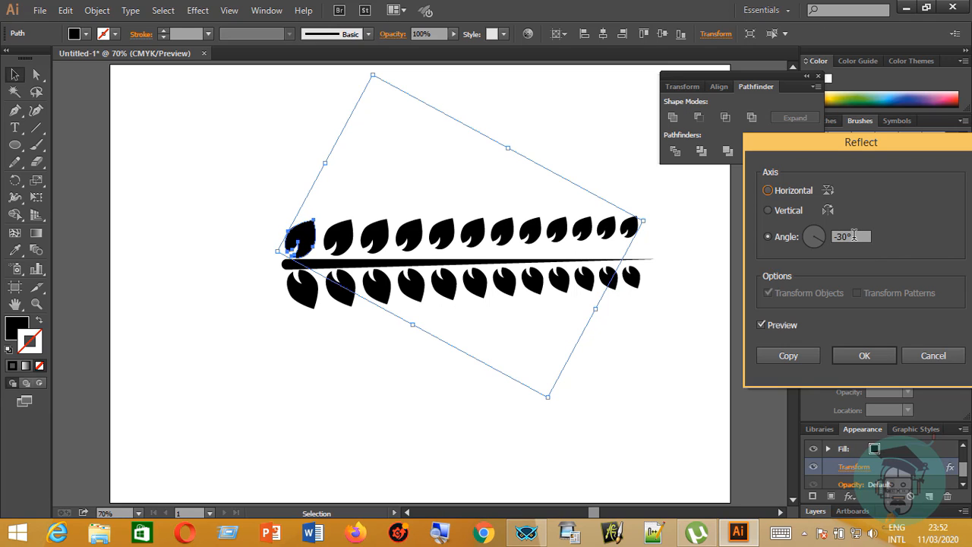
scroll(854, 235, "down", 1)
scroll(854, 235, "up", 1)
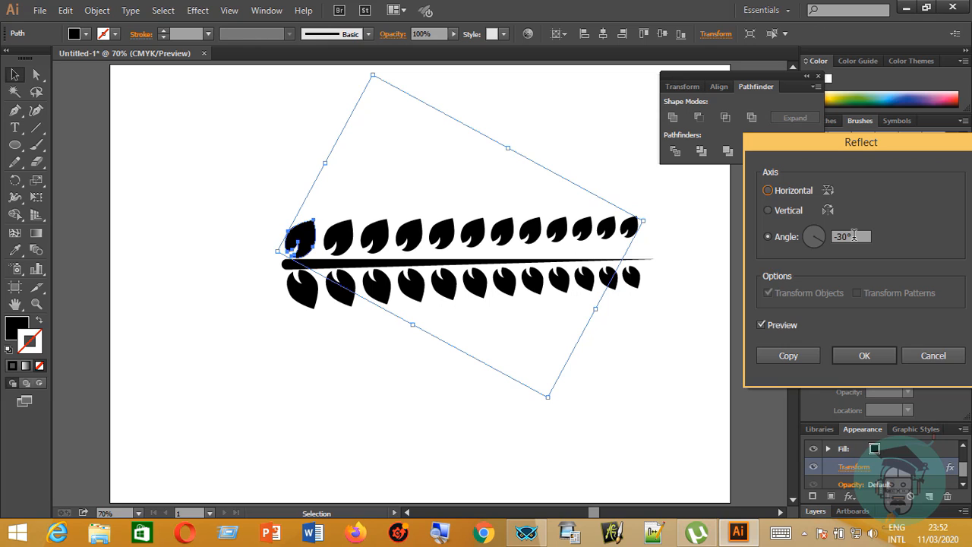
left_click(867, 358)
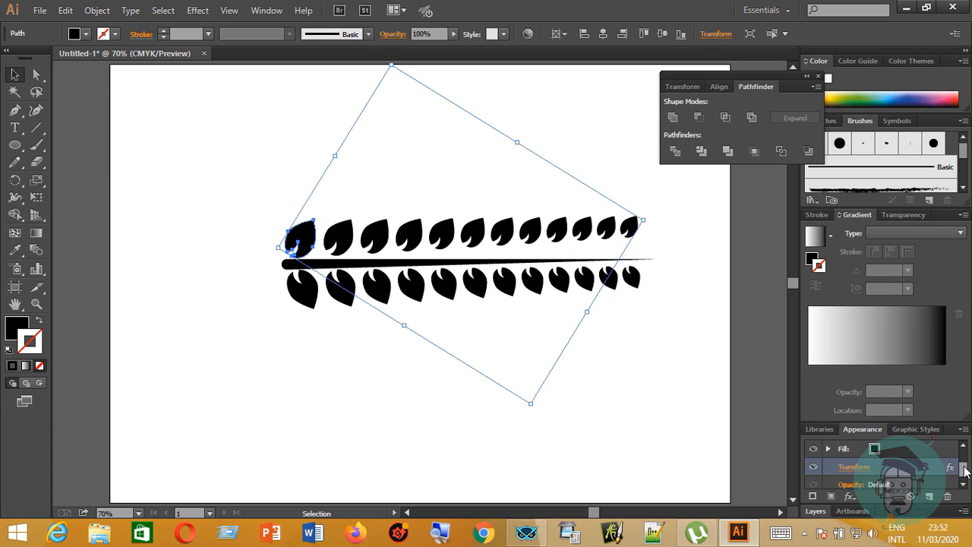
Reopen the upper leaf row's Transform effect, uncover the artwork and turn the preview on.
left_click(861, 469)
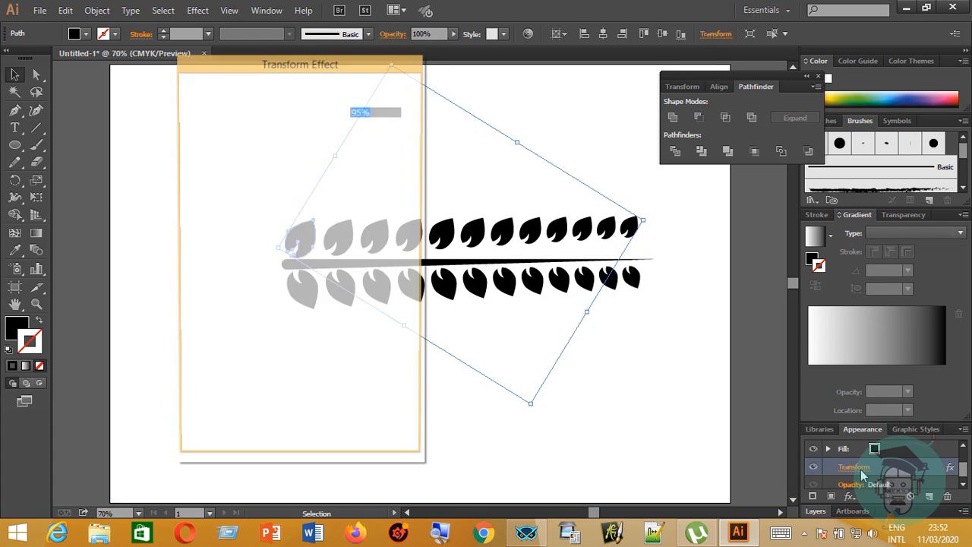
left_click_drag(256, 71, 805, 87)
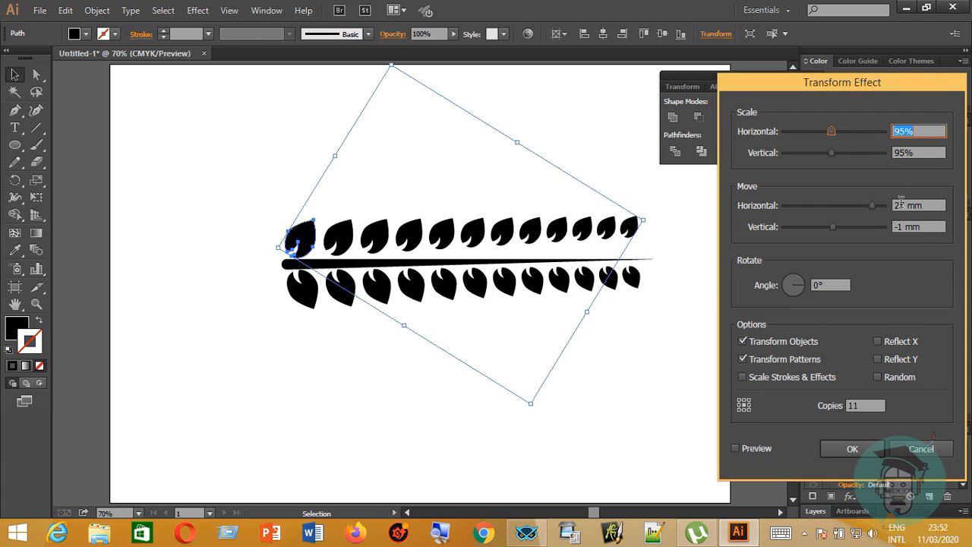
scroll(913, 203, "up", 2)
scroll(913, 203, "down", 1)
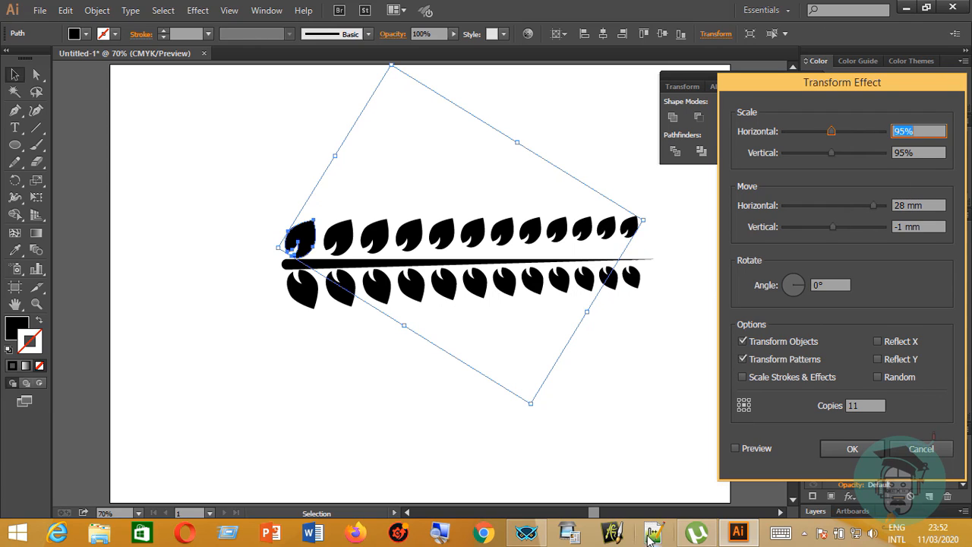
left_click(735, 451)
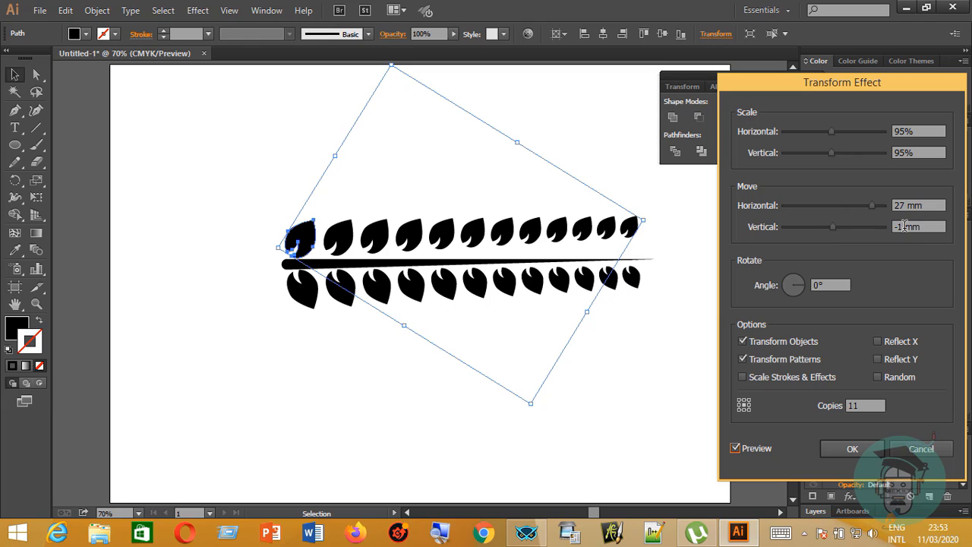
Set the upper row's vertical move to 1 mm so the leaves follow the stem, and apply the effect.
scroll(904, 227, "up", 1)
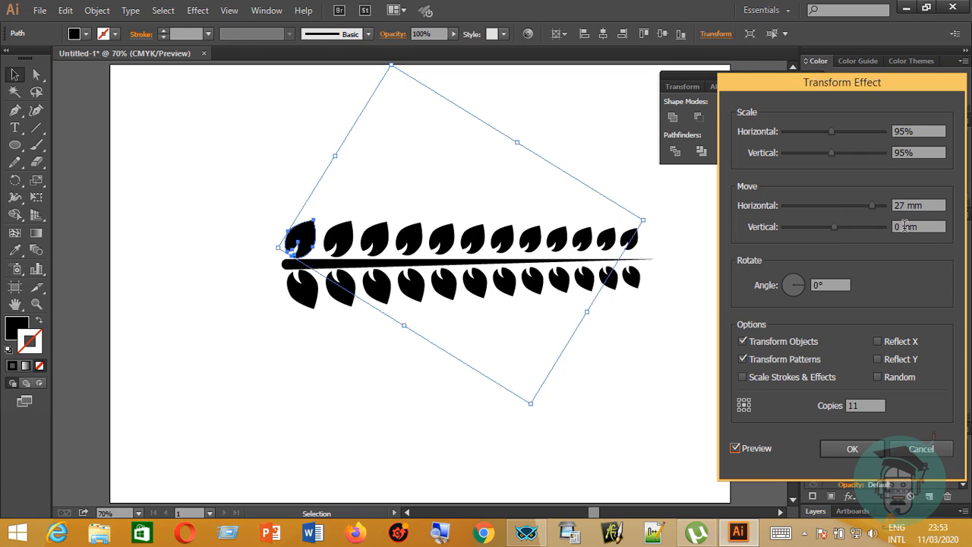
scroll(904, 226, "up", 1)
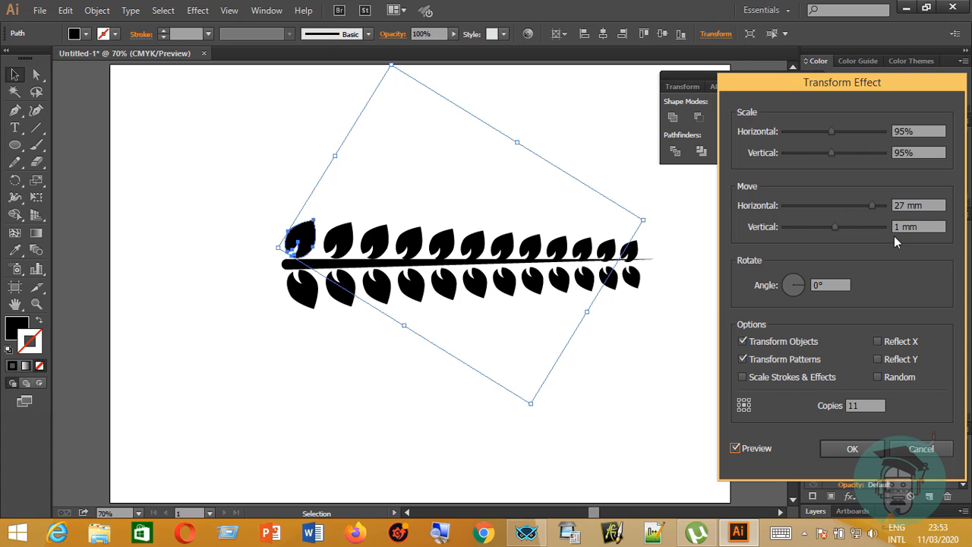
scroll(905, 226, "down", 1)
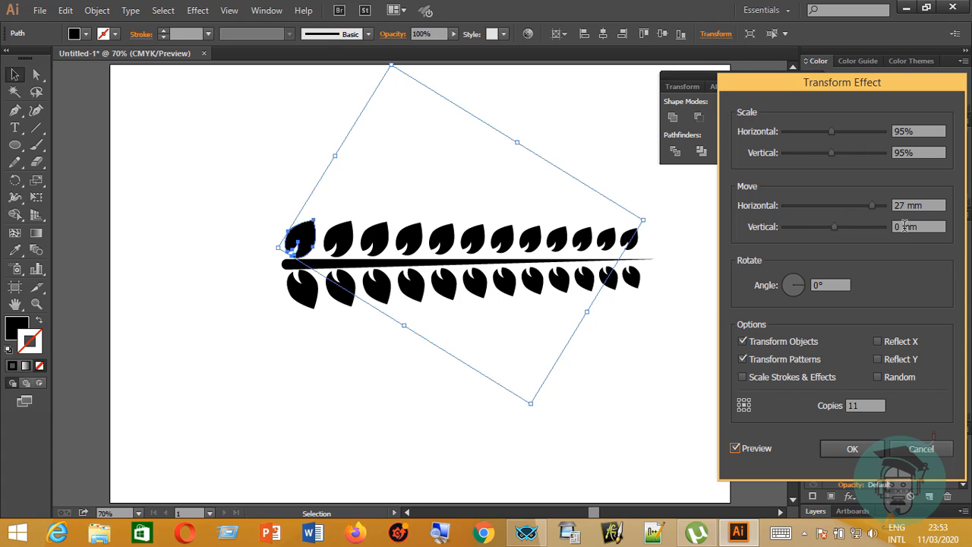
scroll(904, 226, "up", 1)
scroll(899, 232, "down", 1)
left_click(897, 228)
key("Up")
key("Down")
key("Up")
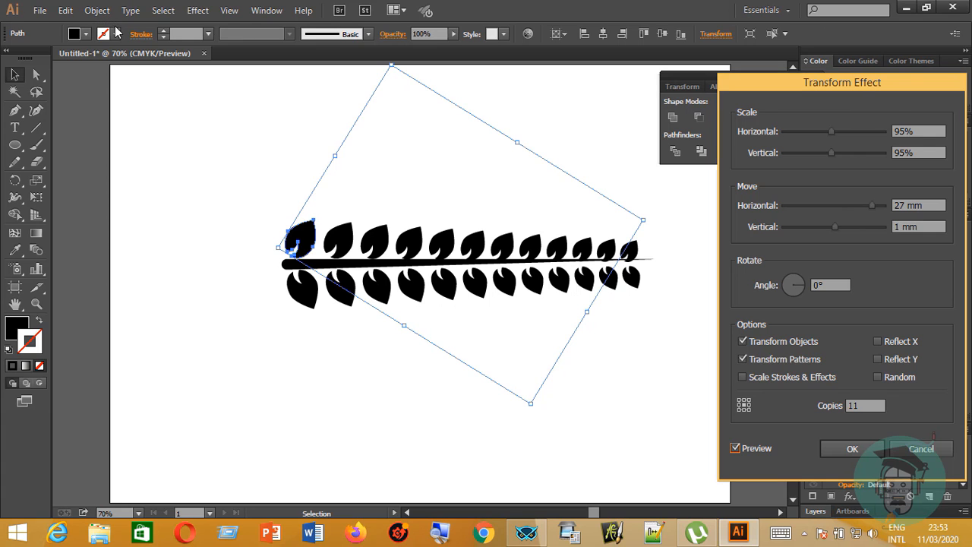
left_click(849, 447)
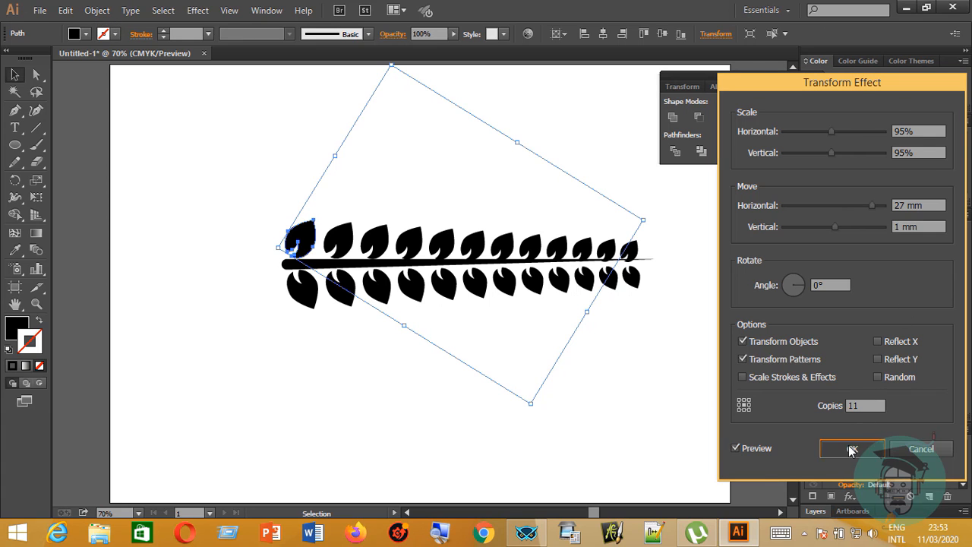
Expand the appearance of the upper leaf row into separate editable leaf shapes.
left_click(97, 10)
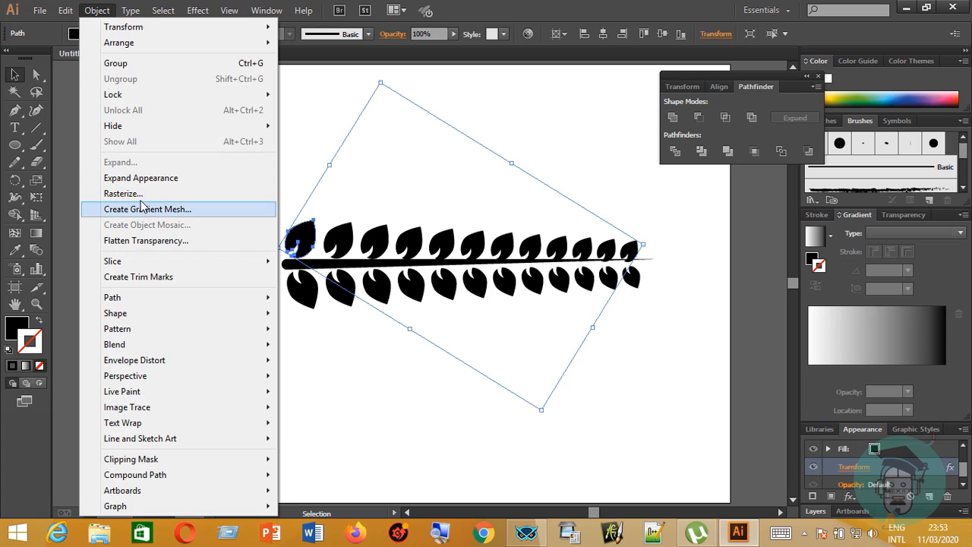
left_click(144, 179)
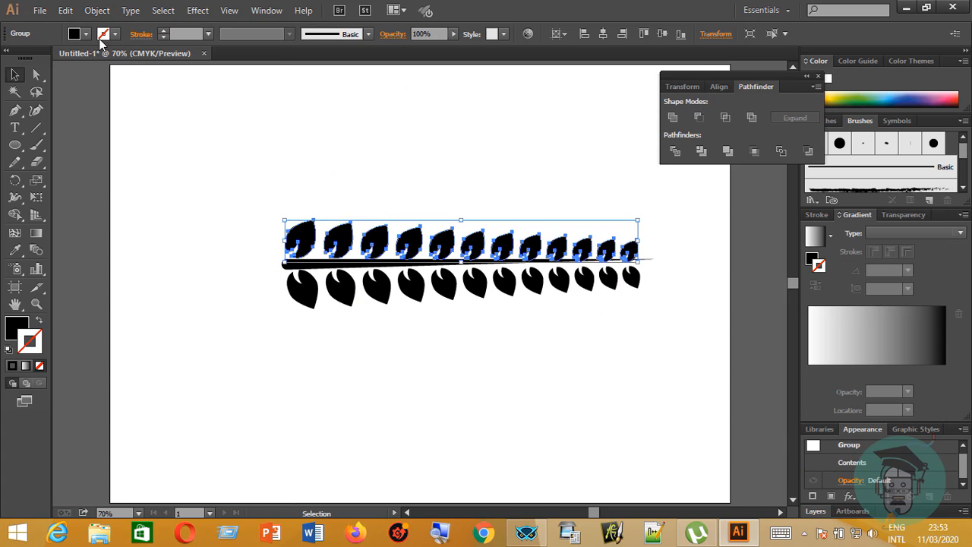
left_click(96, 11)
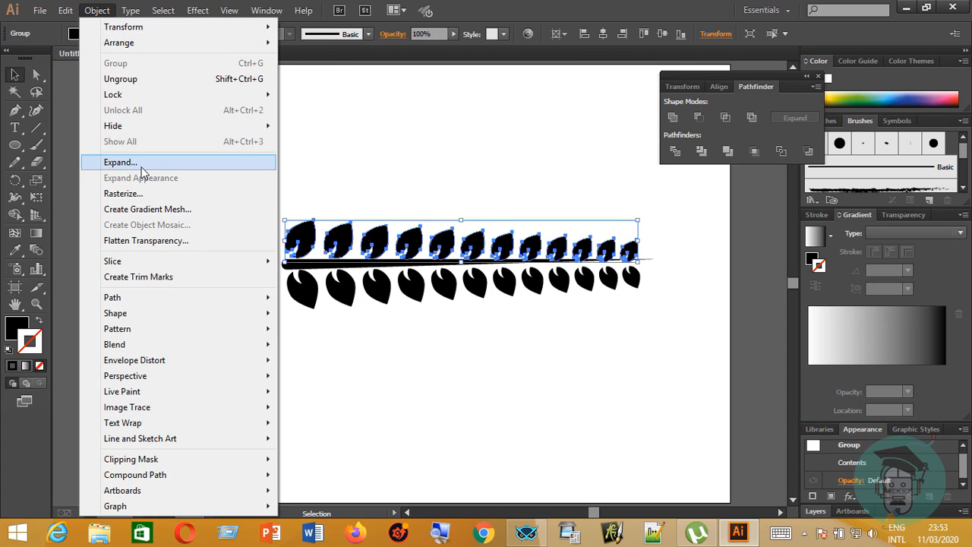
left_click(146, 162)
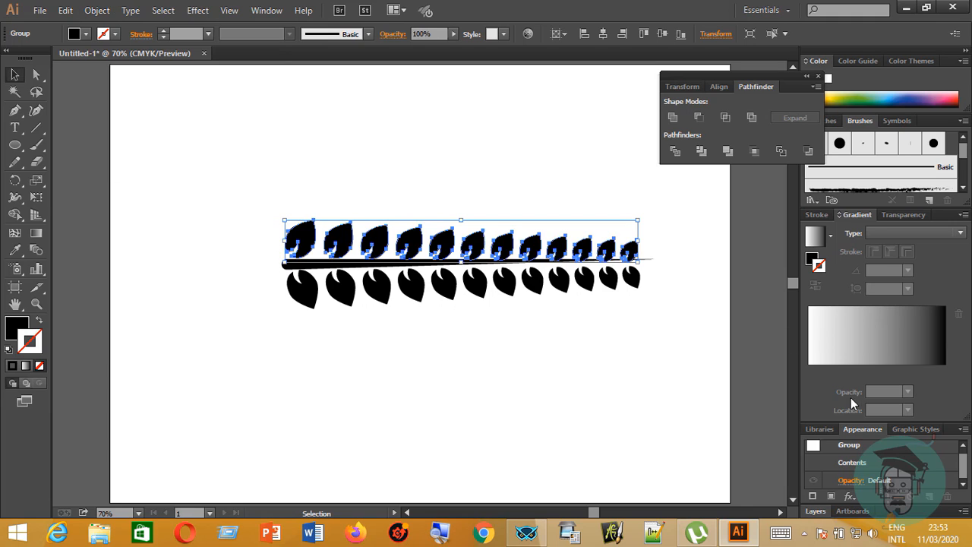
left_click_drag(962, 464, 959, 465)
Start a new Transform effect on the expanded upper leaf row with the preview turned on.
left_click(199, 11)
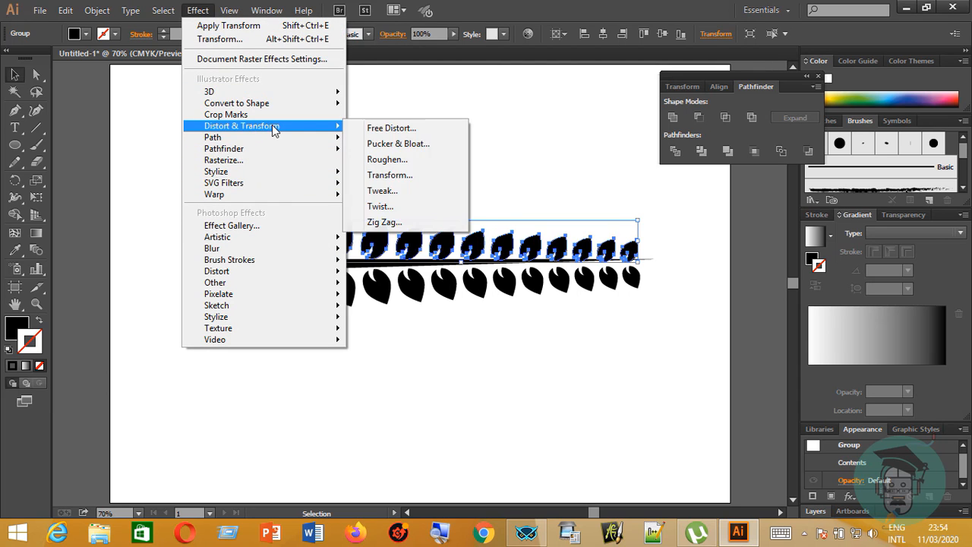
left_click(406, 175)
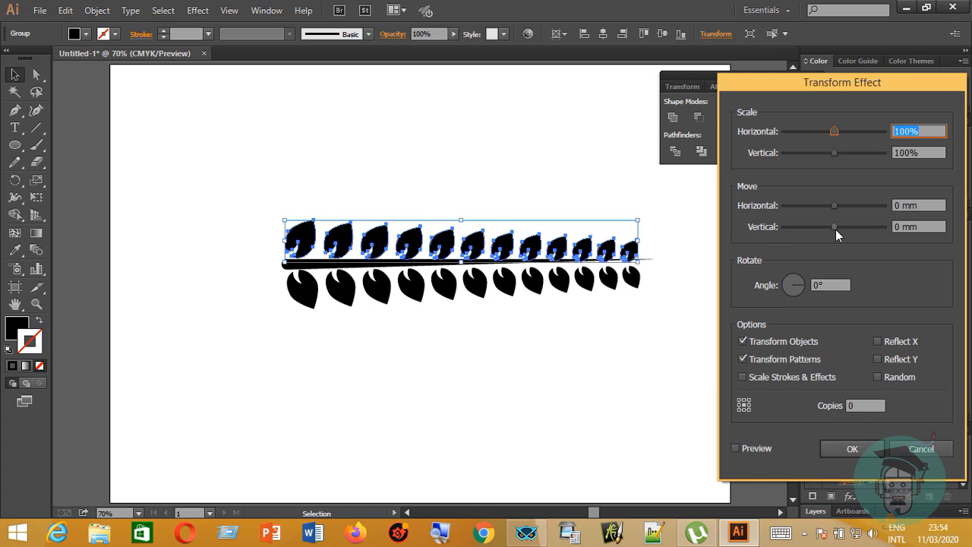
left_click_drag(835, 230, 835, 225)
left_click(734, 448)
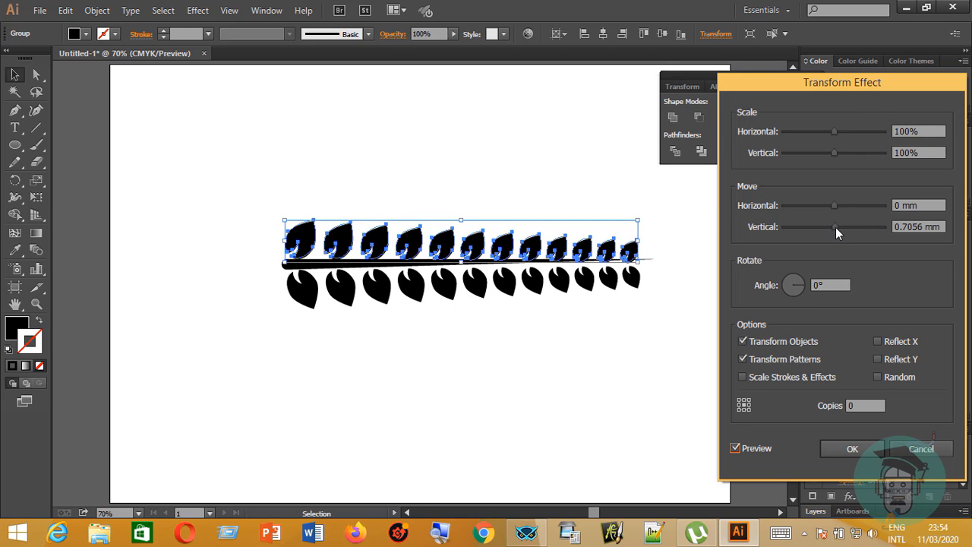
Set the upper row's vertical move to about -1.76 mm and vertical scale to 97%, and apply the effect.
left_click_drag(835, 227, 839, 221)
scroll(838, 221, "up", 6)
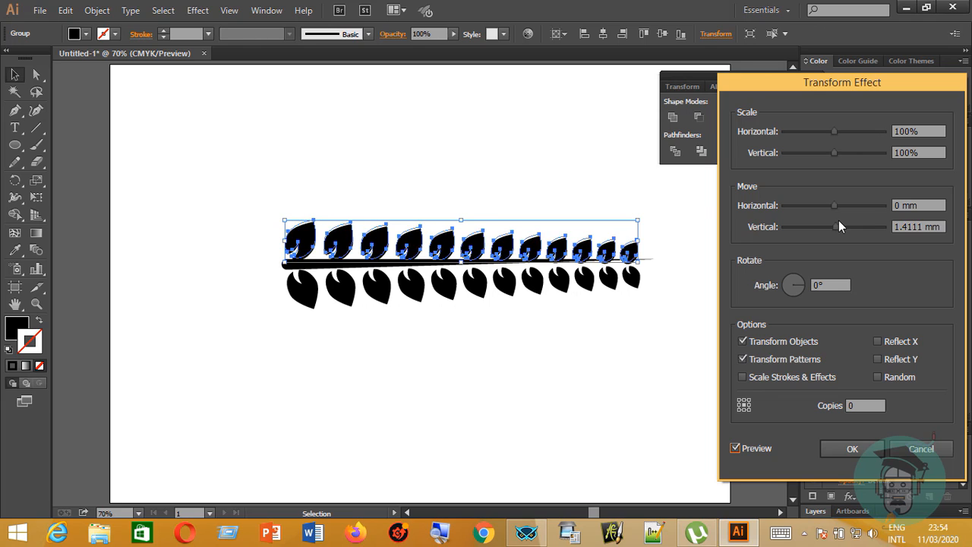
scroll(838, 221, "down", 6)
scroll(838, 220, "down", 3)
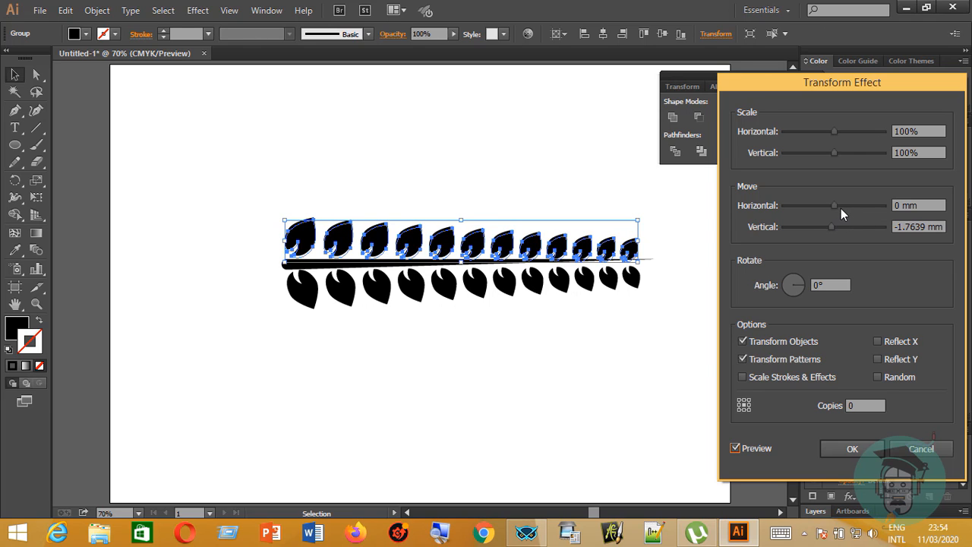
scroll(837, 207, "up", 5)
scroll(836, 207, "down", 5)
scroll(832, 152, "down", 1)
scroll(832, 151, "down", 2)
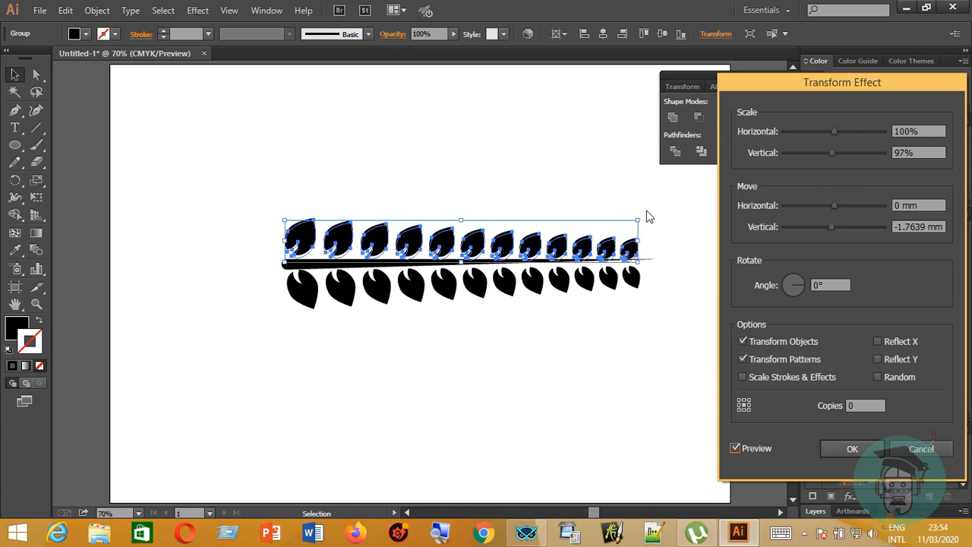
key("Return")
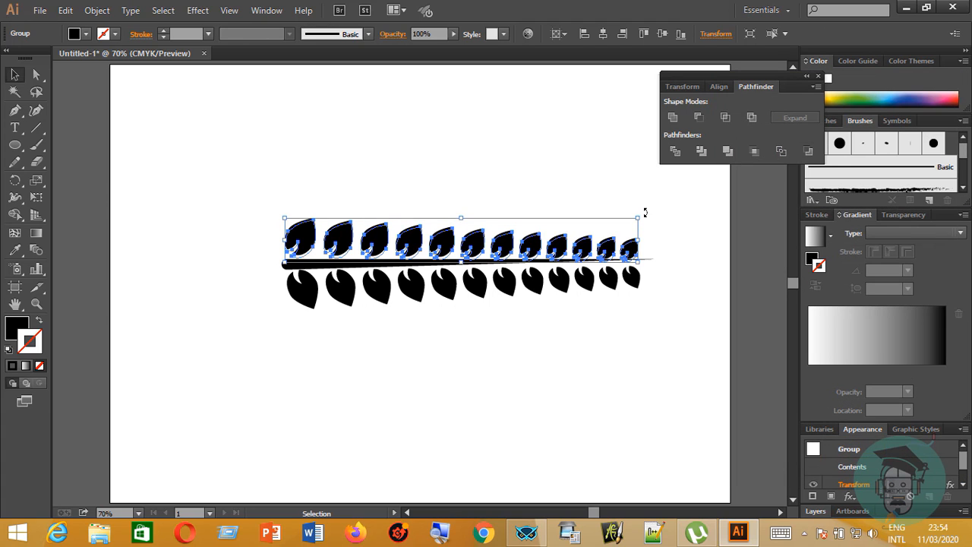
Rotate the upper leaf row slightly counterclockwise so it follows the stem's taper, and deselect it.
left_click_drag(644, 213, 647, 211)
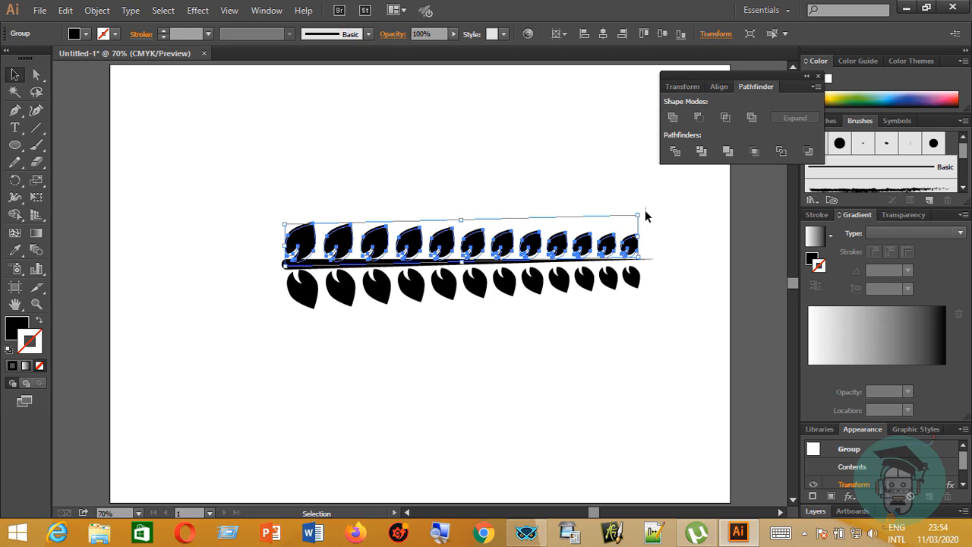
left_click(647, 217)
left_click(607, 246)
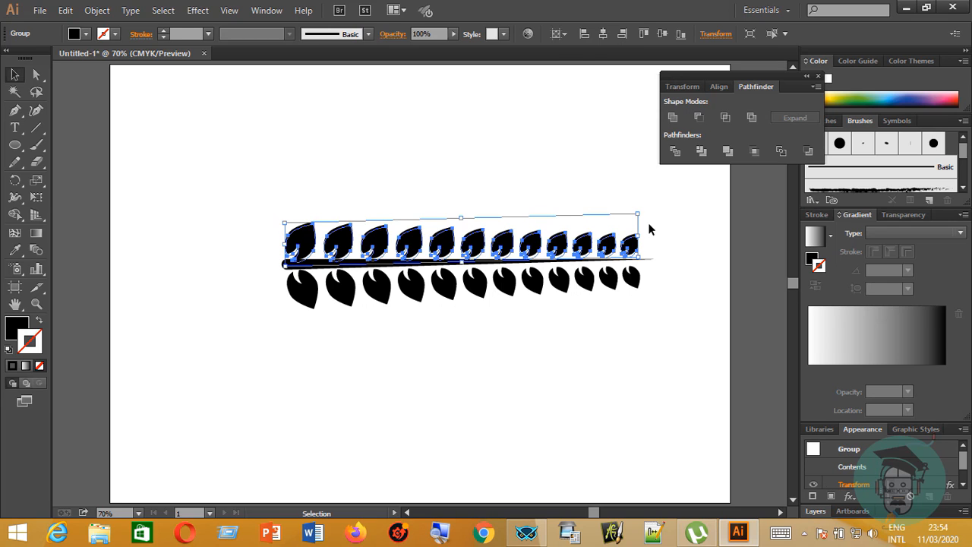
left_click_drag(643, 210, 644, 211)
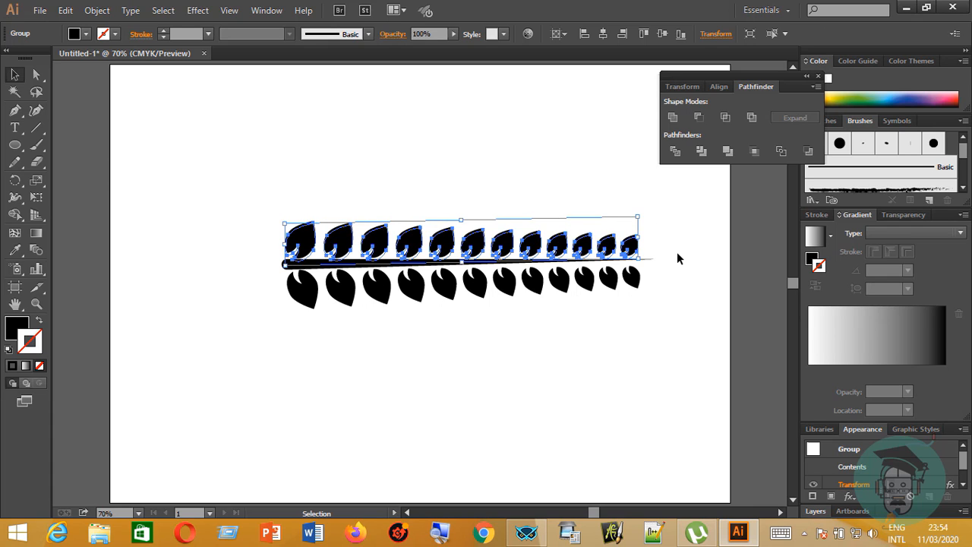
left_click(677, 249)
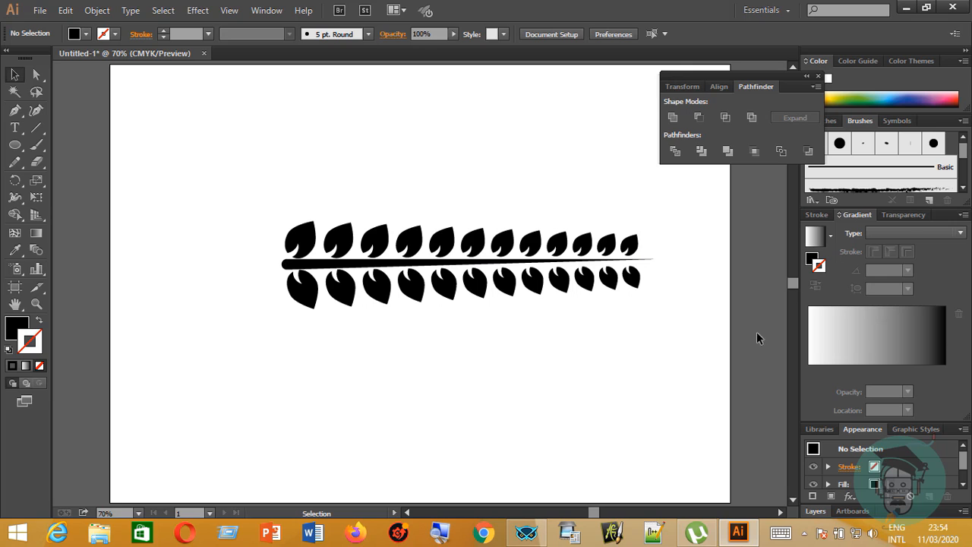
Expand the appearance of the whole branch, covering both leaf rows and the stem.
left_click_drag(252, 180, 681, 378)
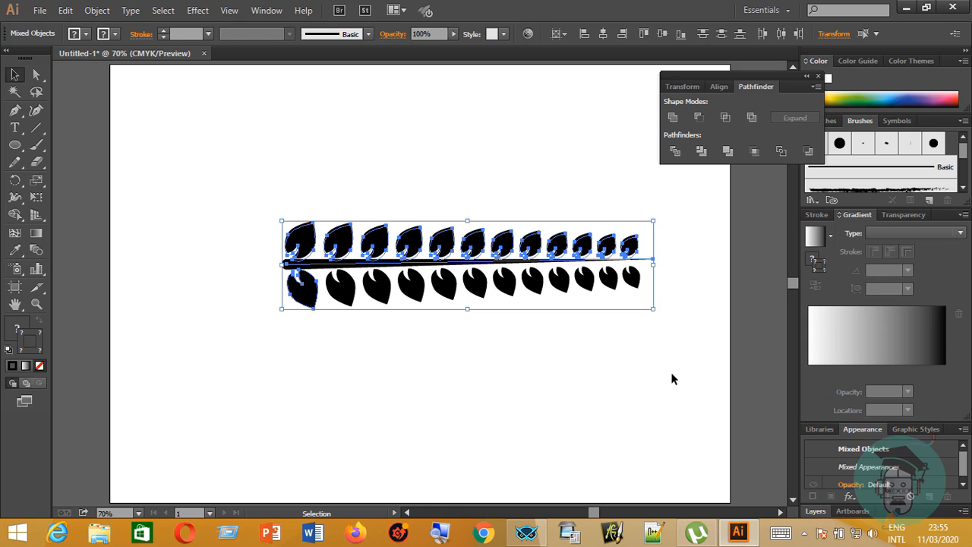
left_click(97, 11)
left_click(151, 182)
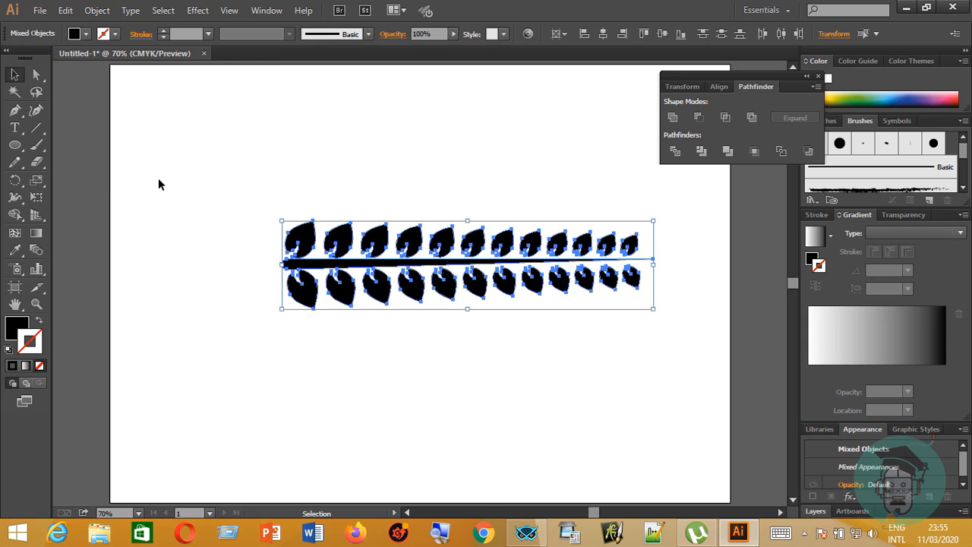
left_click(102, 12)
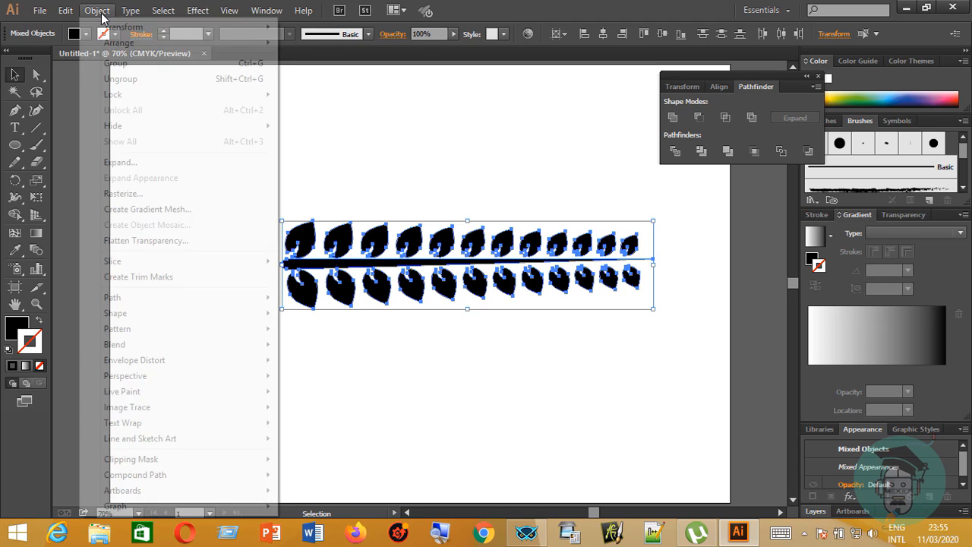
left_click(130, 161)
left_click(214, 174)
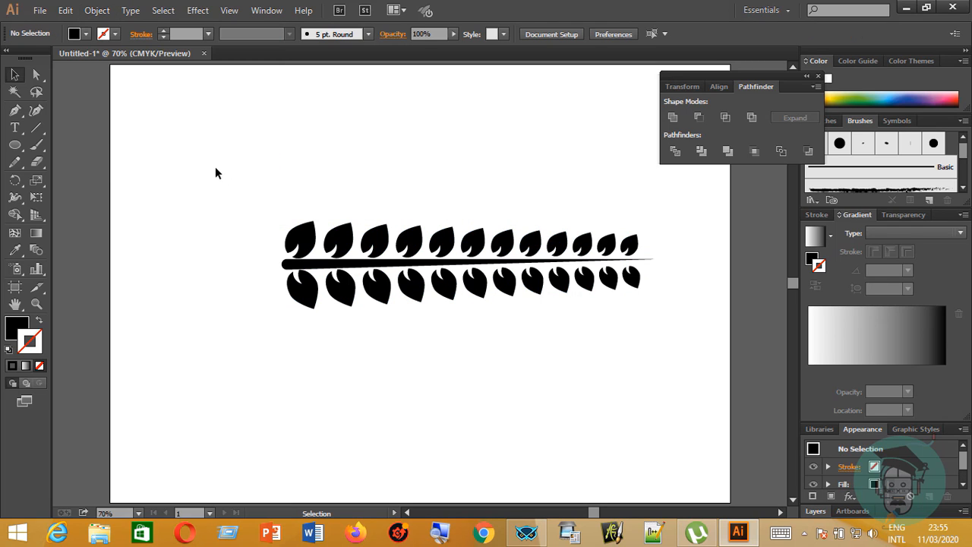
Move the whole branch up and to the left on the artboard, and close the Pathfinder panel.
left_click_drag(292, 328, 674, 394)
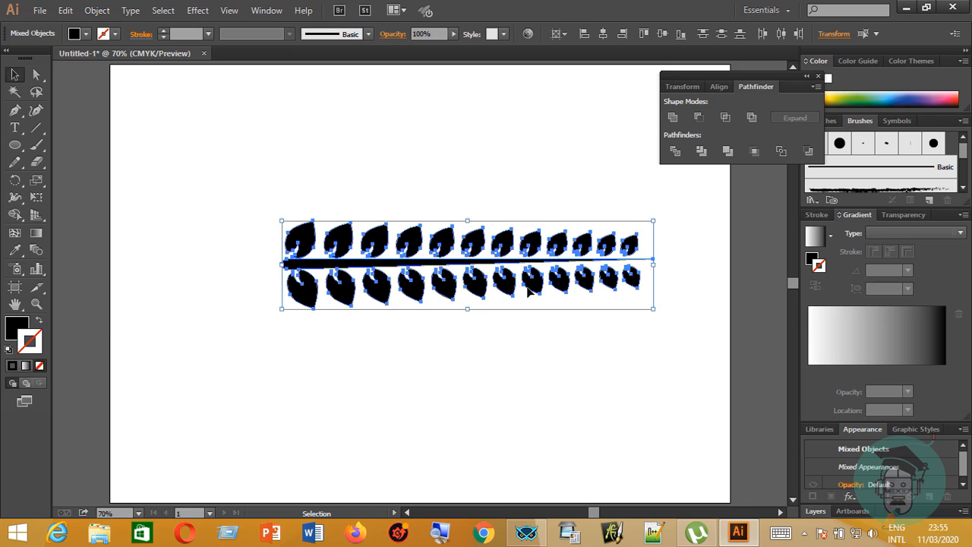
left_click_drag(441, 265, 445, 314)
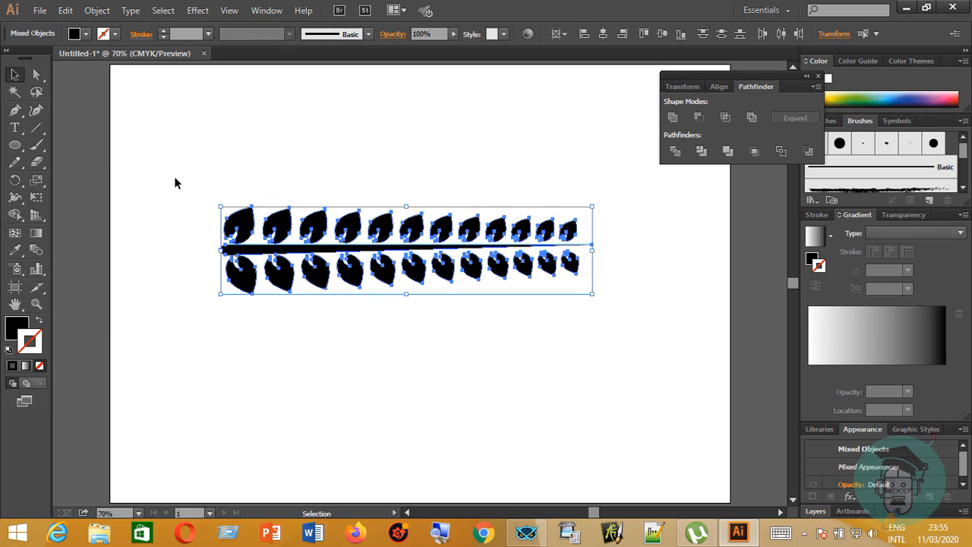
left_click(268, 11)
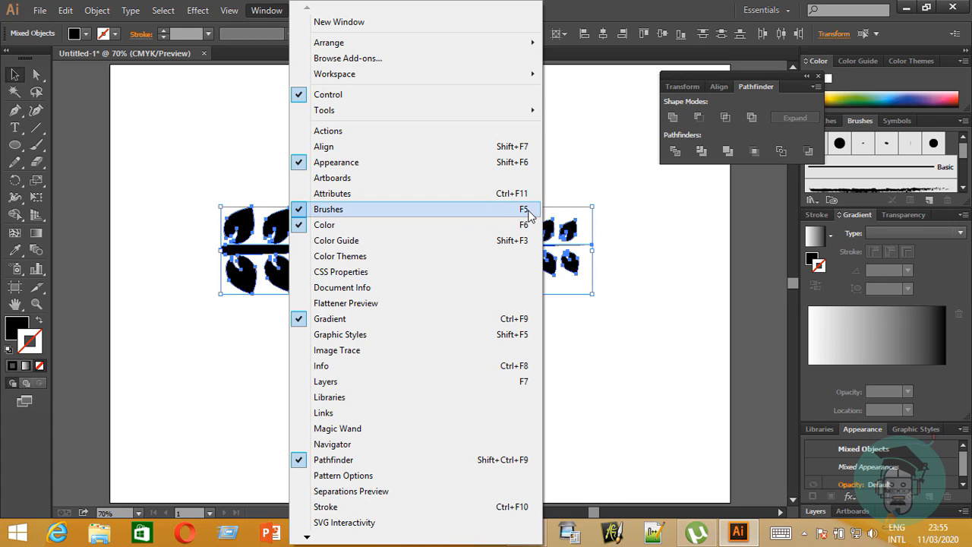
left_click(822, 77)
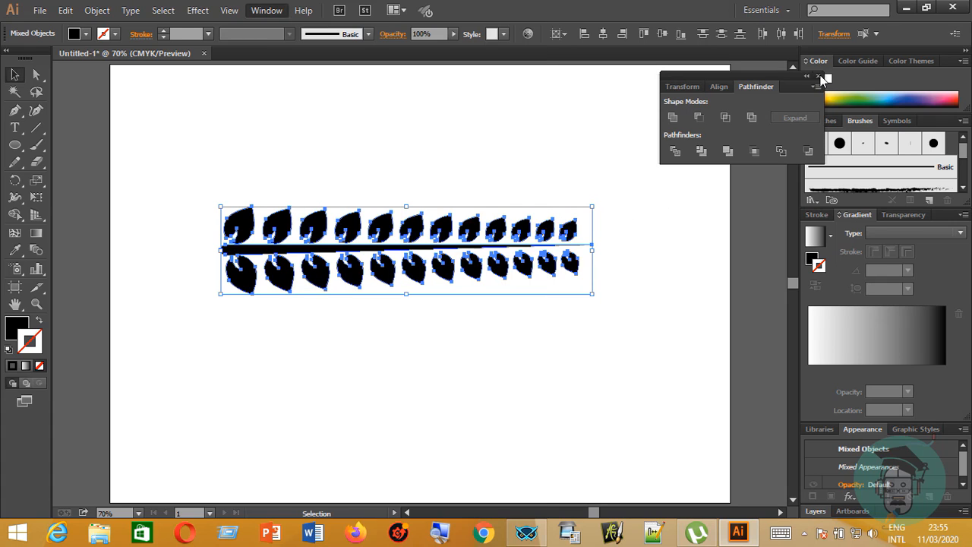
left_click(818, 76)
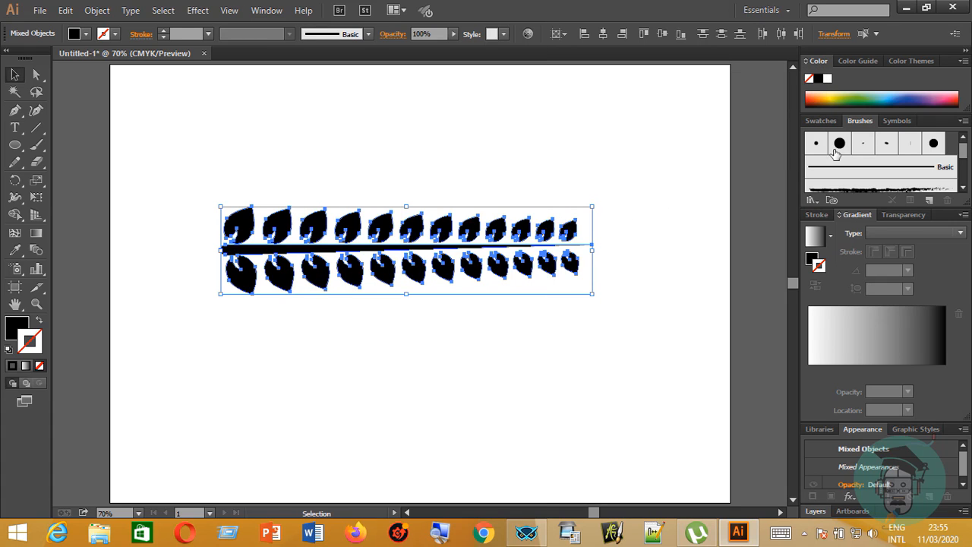
Create a new art brush from the selected branch, keeping the default brush options.
left_click(930, 198)
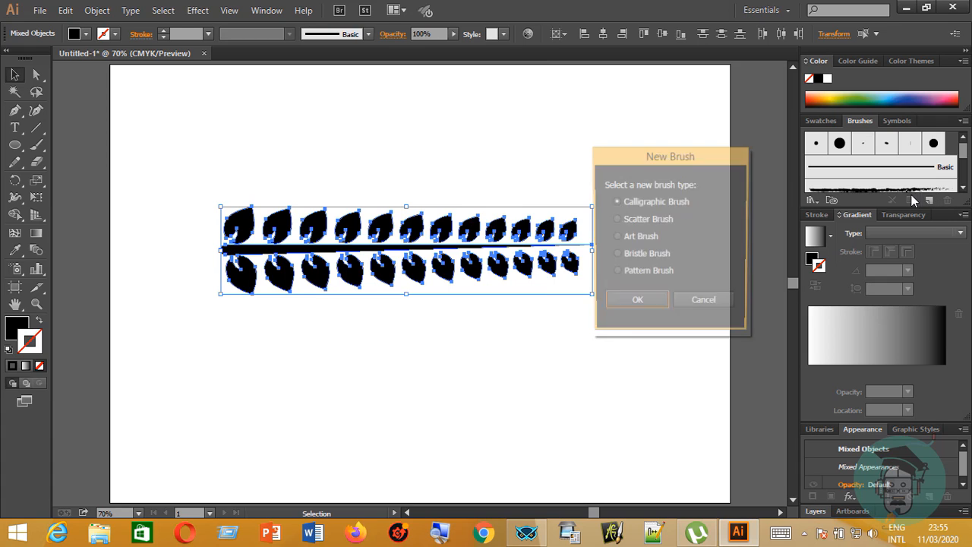
left_click(615, 237)
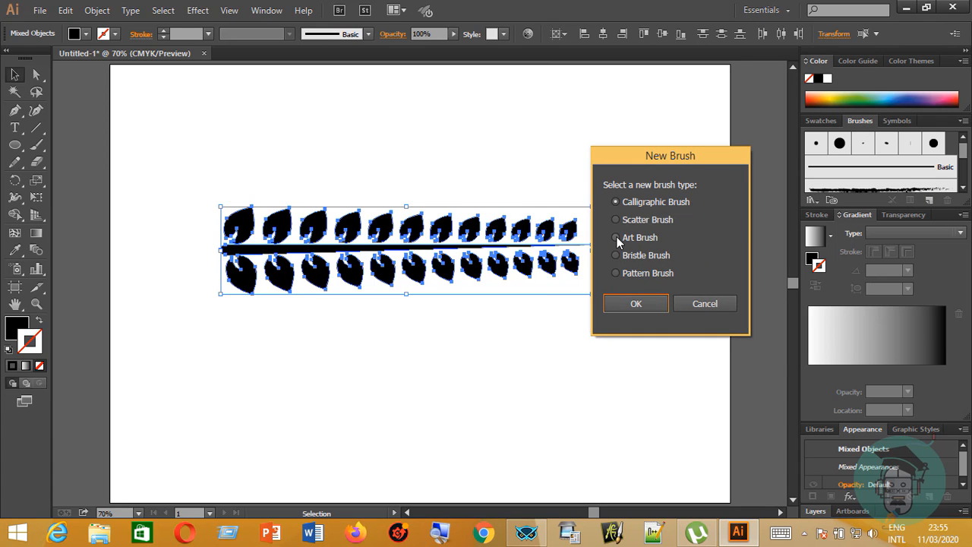
left_click(638, 304)
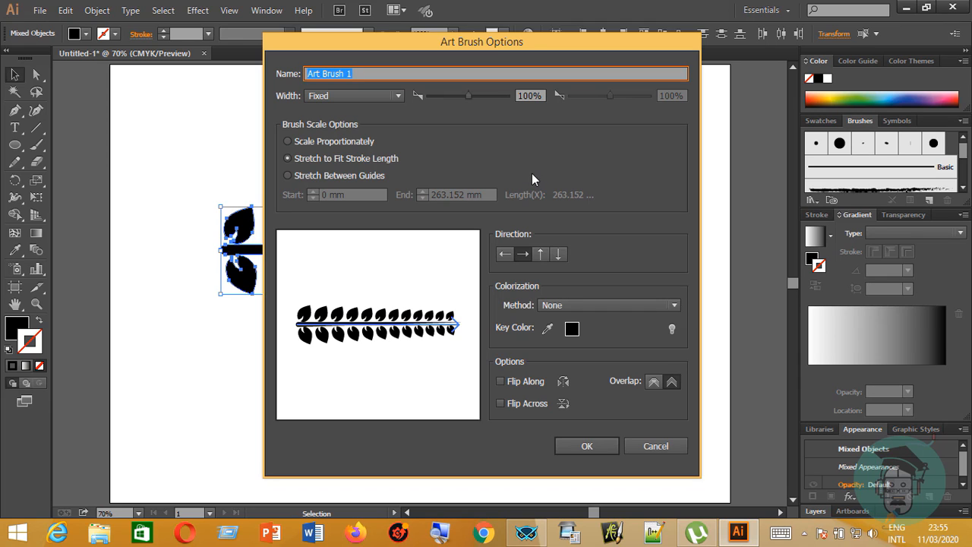
left_click(595, 447)
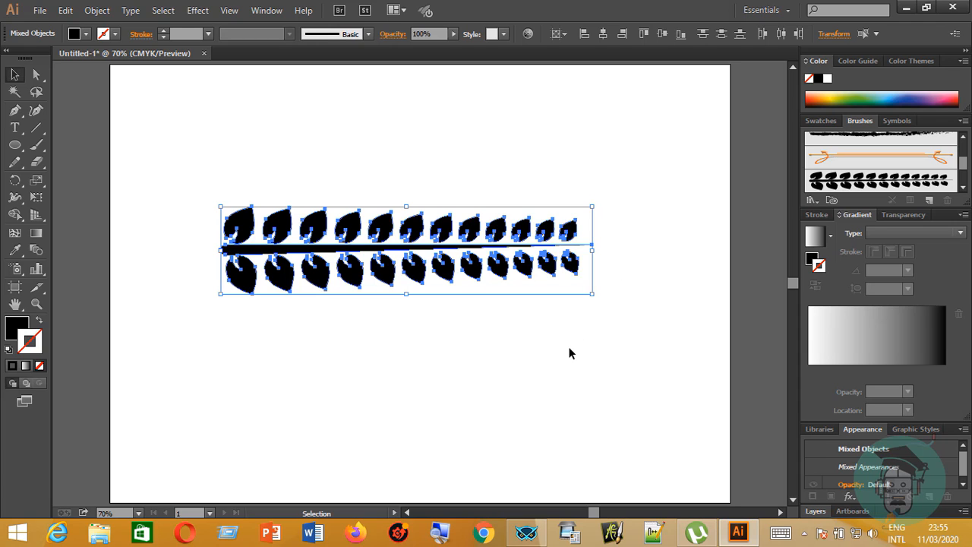
Delete the branch artwork from the artboard and draw a large circle with the Ellipse tool.
key("Delete")
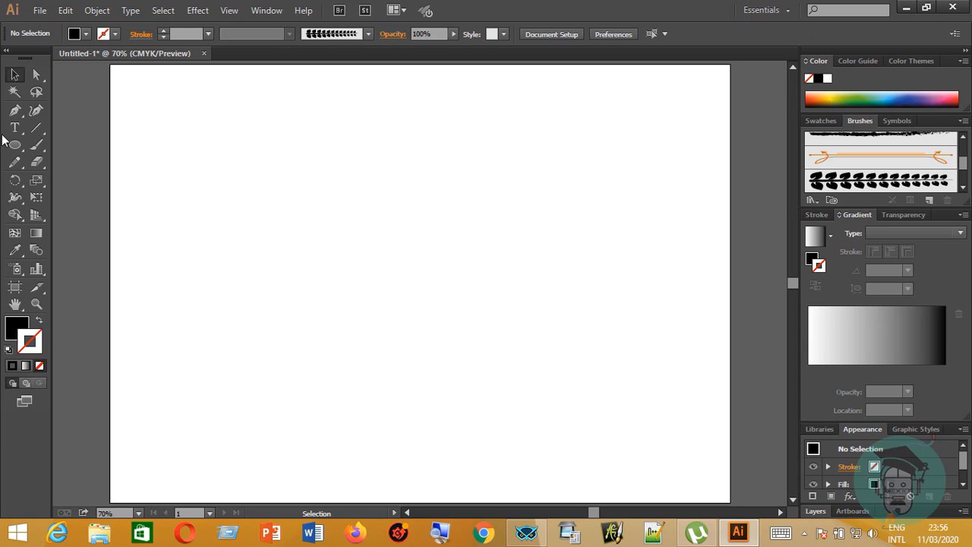
left_click_drag(15, 145, 52, 177)
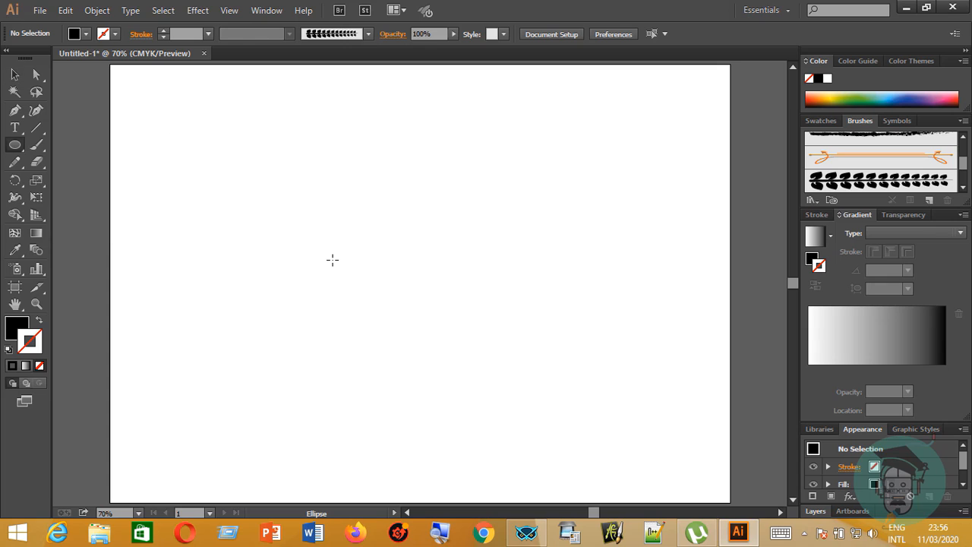
left_click_drag(332, 257, 497, 358)
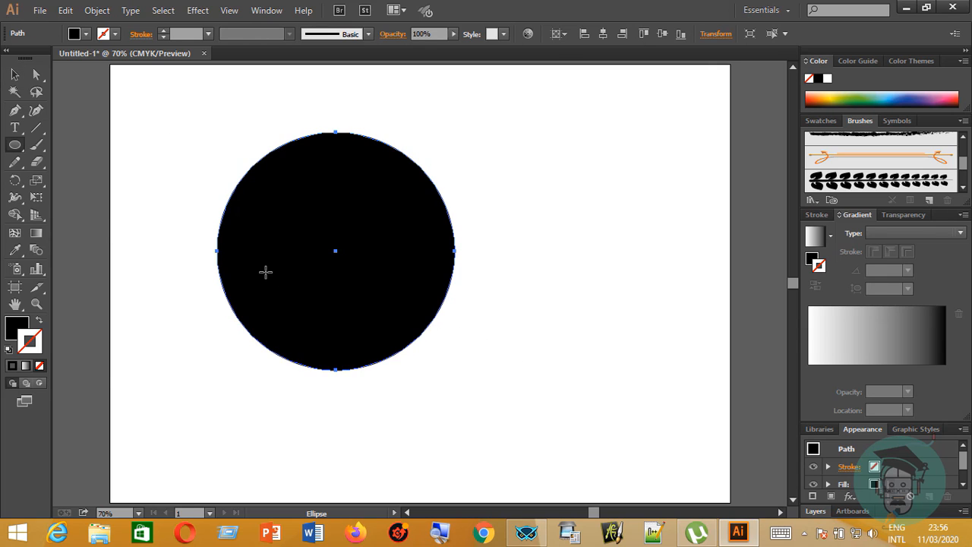
Move the circle to around the artboard's centre and enlarge it evenly from its centre.
left_click(15, 74)
left_click_drag(365, 259, 557, 292)
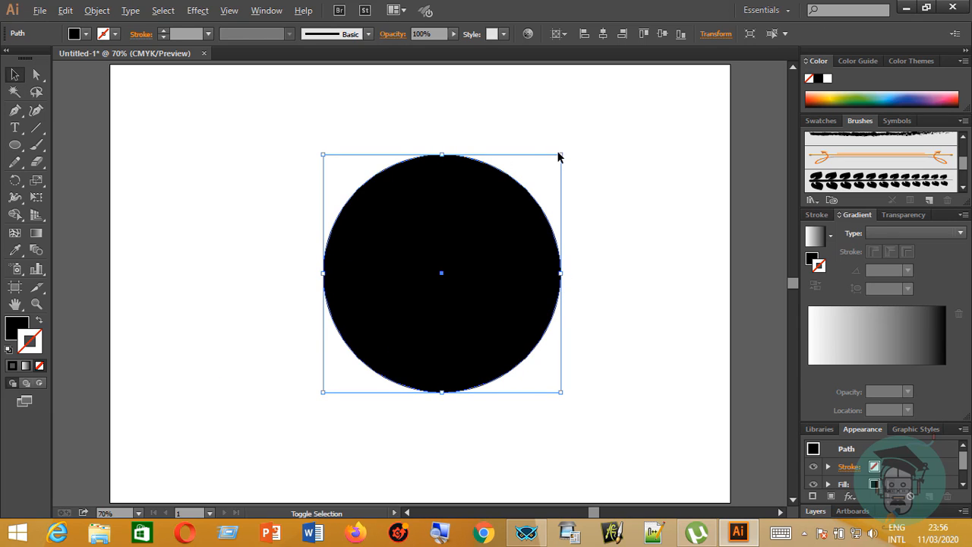
left_click_drag(560, 154, 614, 100)
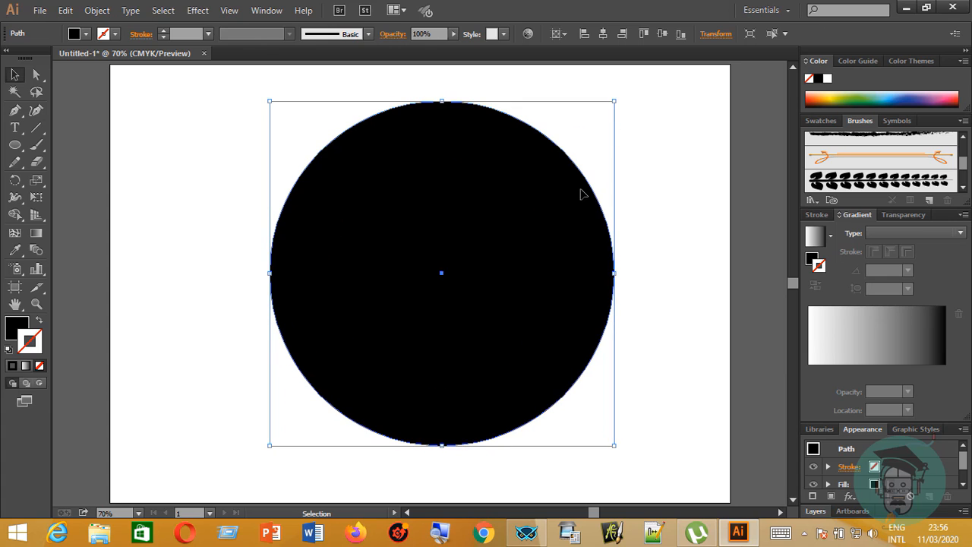
Swap the circle's fill and stroke to leave only a black outline, and raise its stroke weight to about 20 px.
left_click(41, 322)
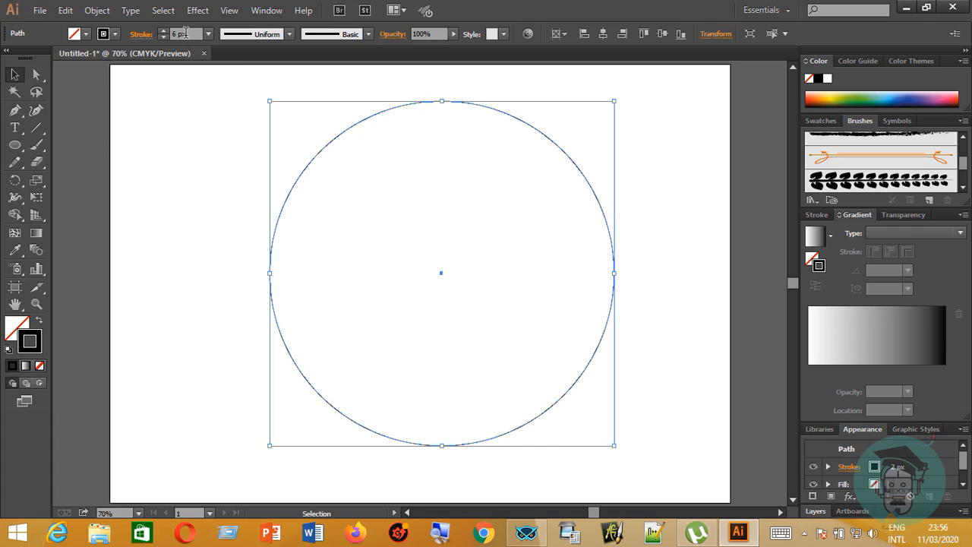
scroll(182, 34, "up", 18)
scroll(181, 39, "up", 2)
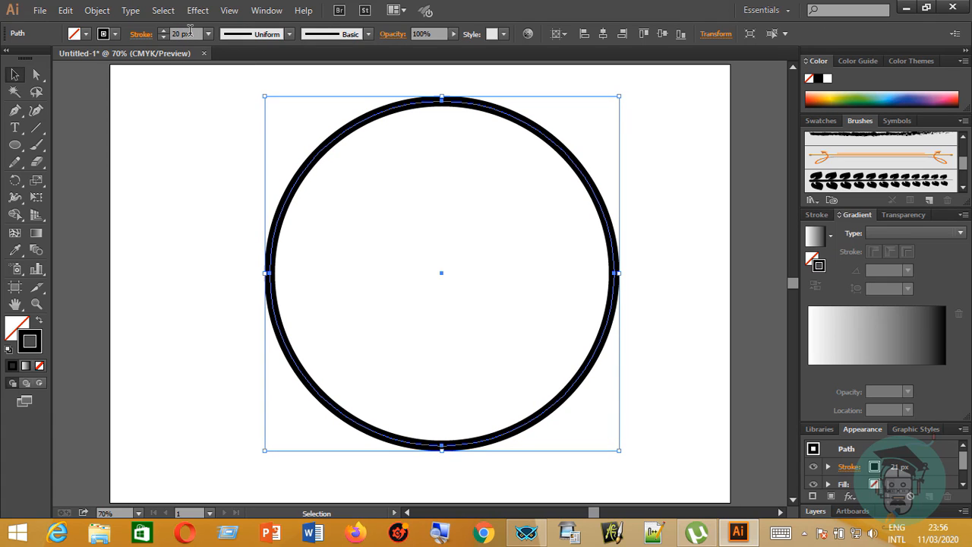
Reduce the circle's stroke weight to 12 px and cut it into two halves at its top and bottom anchor points with the Scissors tool.
scroll(189, 31, "down", 9)
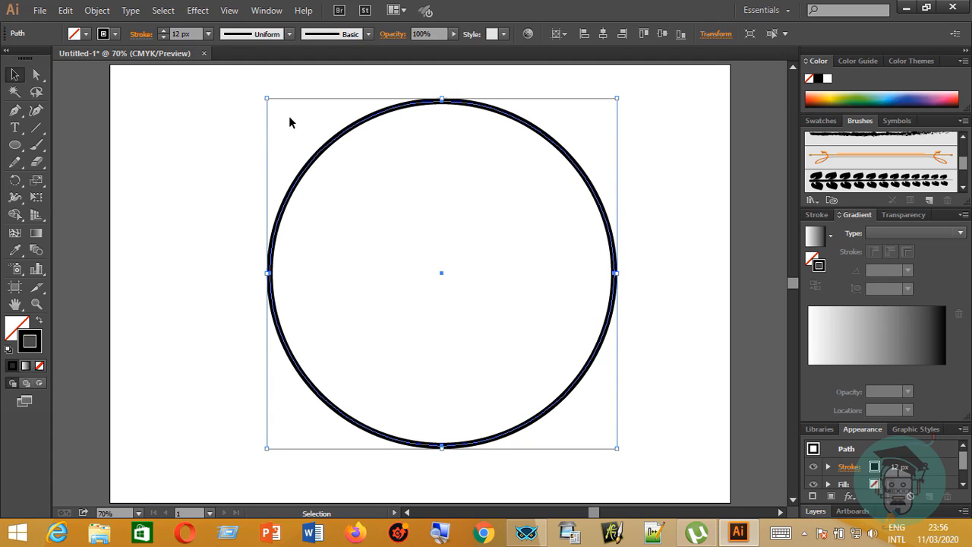
left_click(196, 176)
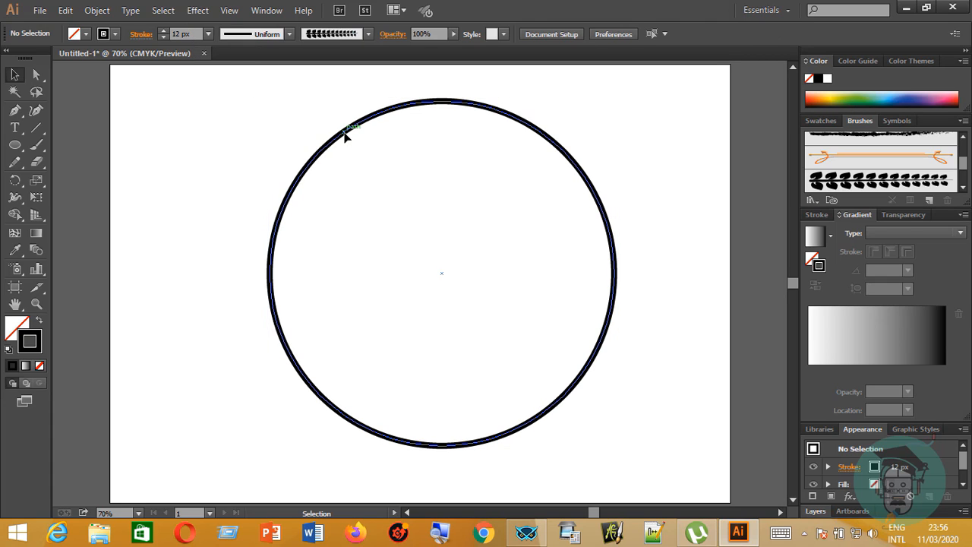
left_click(343, 134)
left_click(36, 166)
left_click(72, 178)
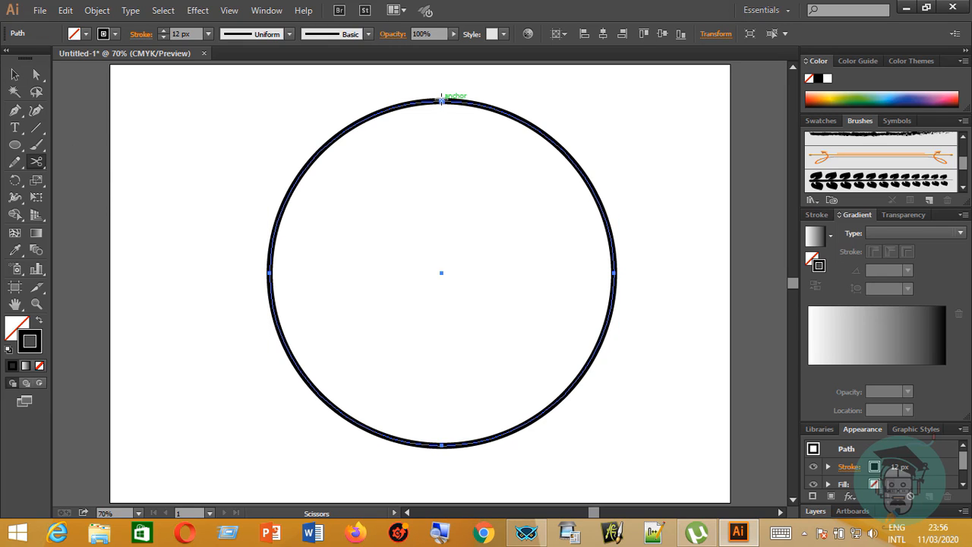
left_click(441, 100)
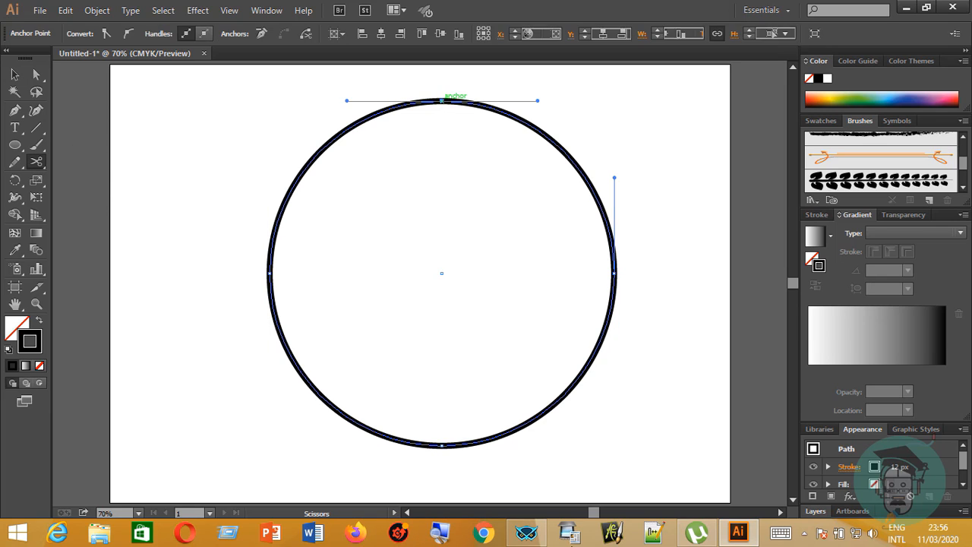
left_click(442, 444)
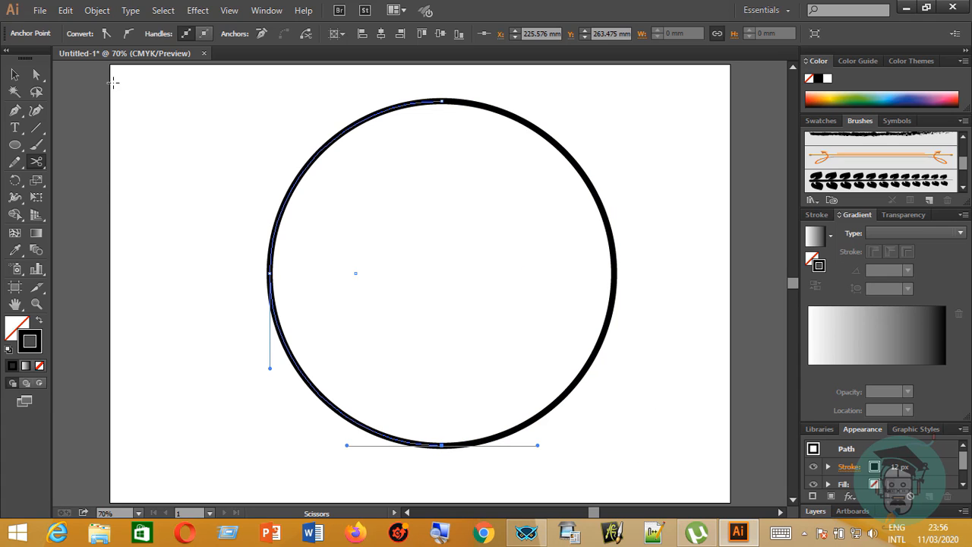
Apply the leaf branch art brush to the right half and the left half of the circle.
left_click(15, 74)
left_click(556, 149)
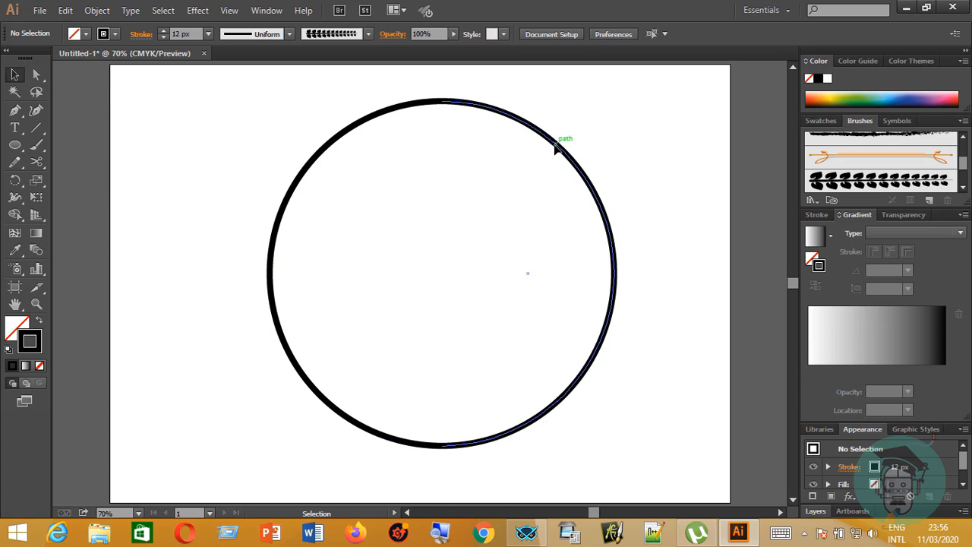
left_click(559, 144)
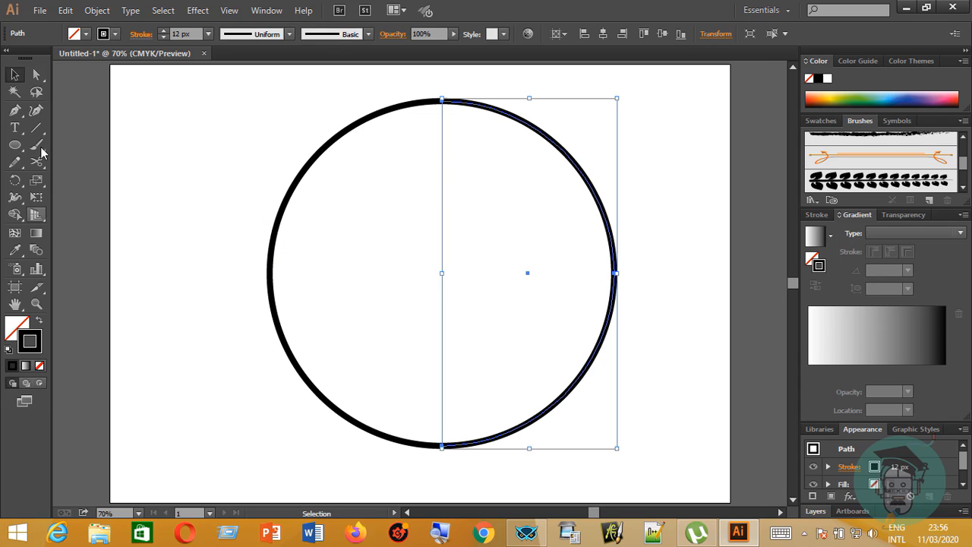
left_click(833, 182)
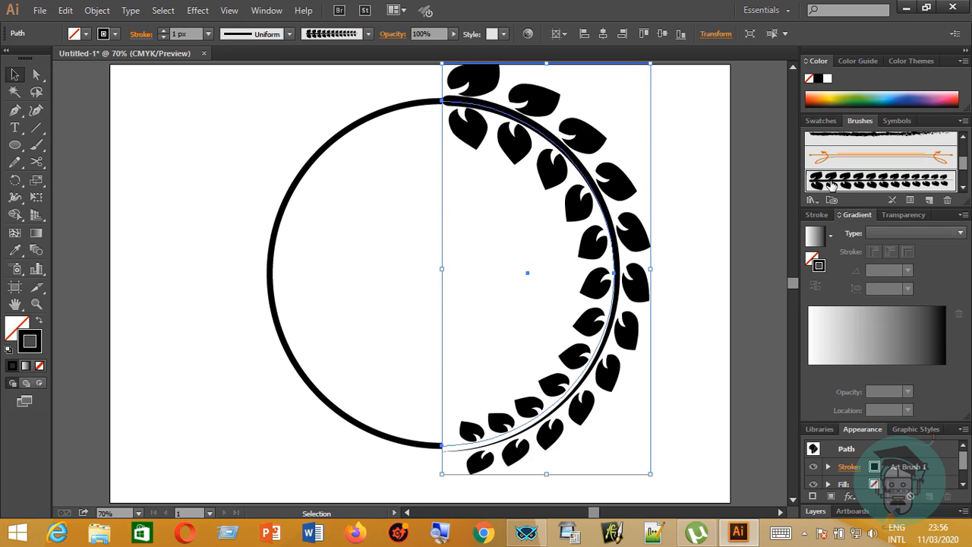
left_click(317, 158)
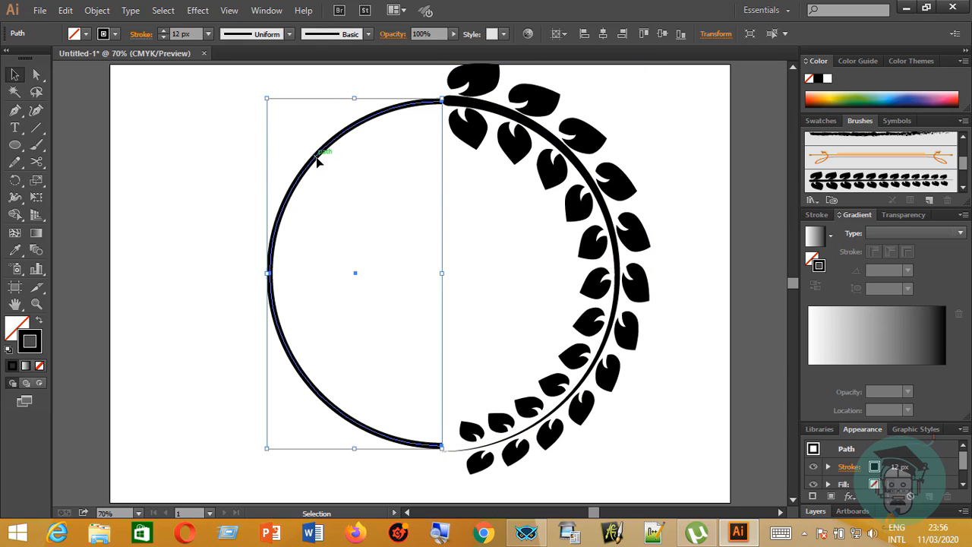
left_click(899, 184)
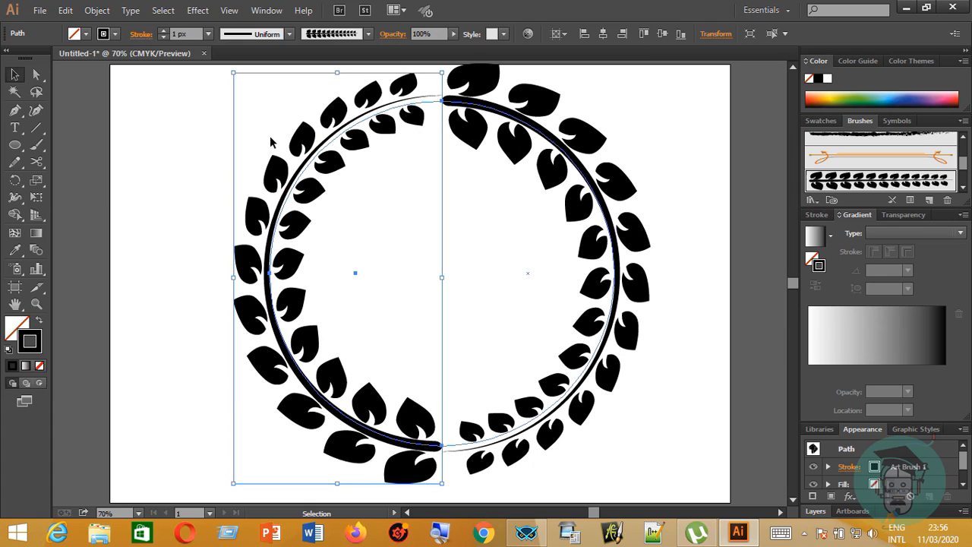
left_click(192, 127)
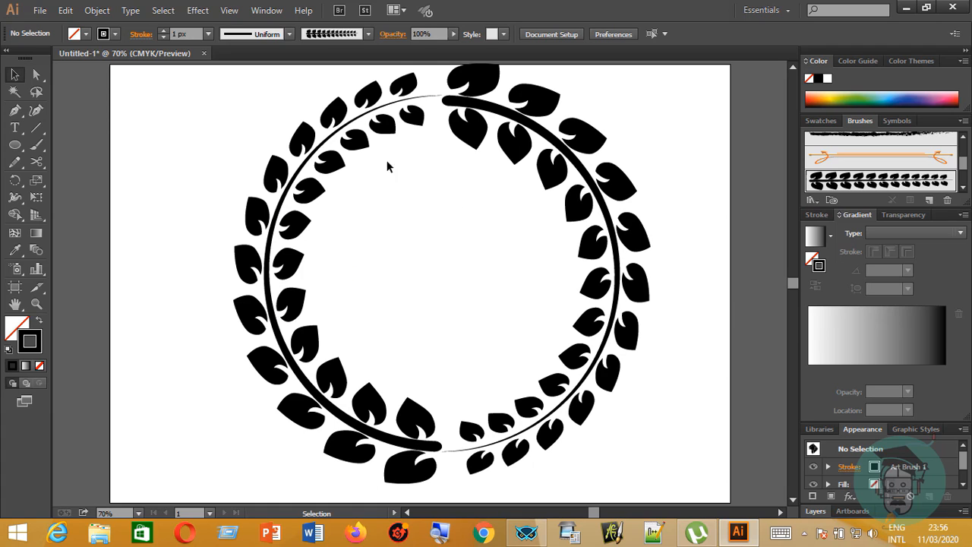
scroll(577, 267, "up", 1)
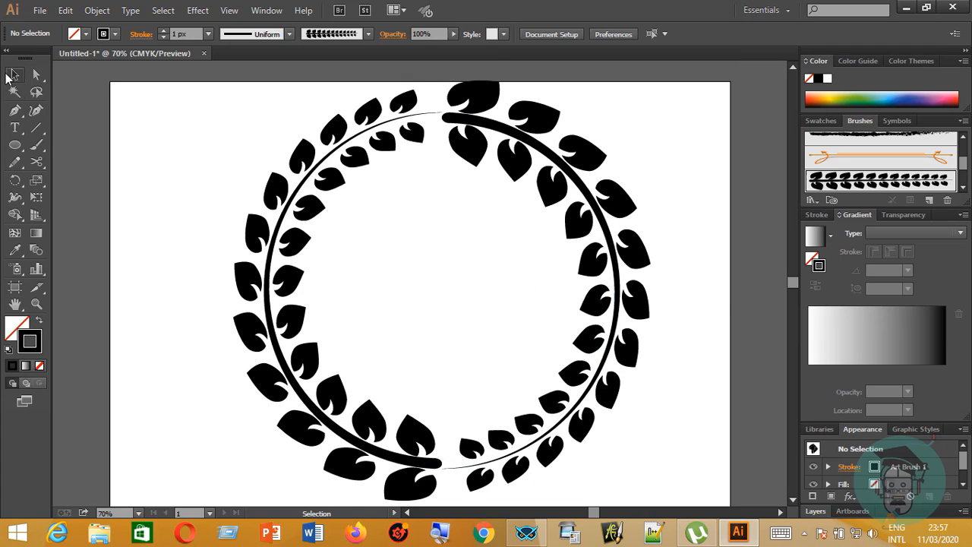
left_click(9, 75)
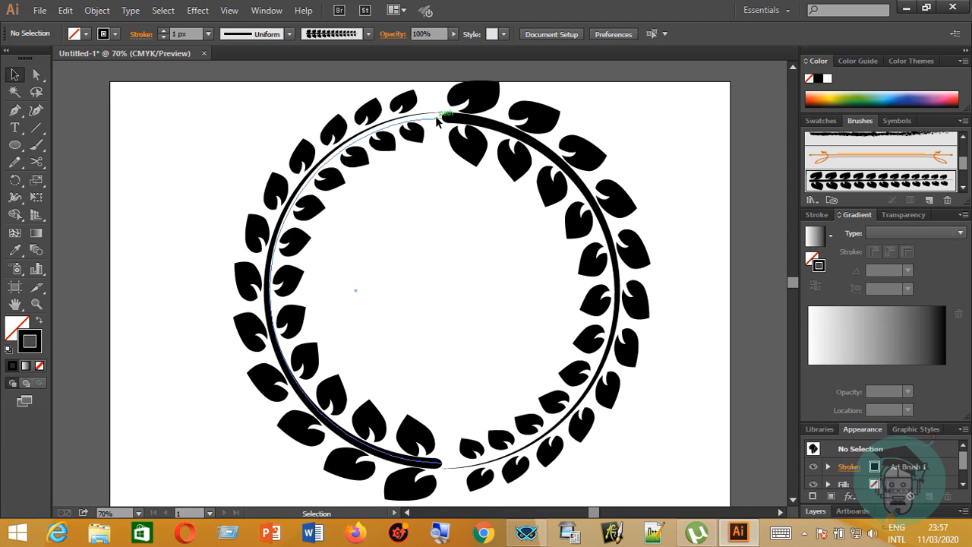
left_click(437, 121)
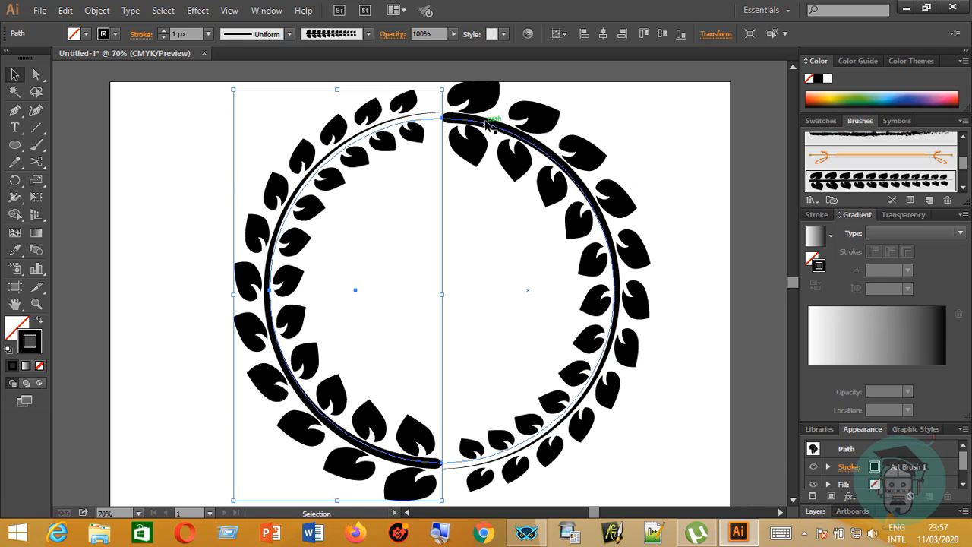
left_click(486, 123)
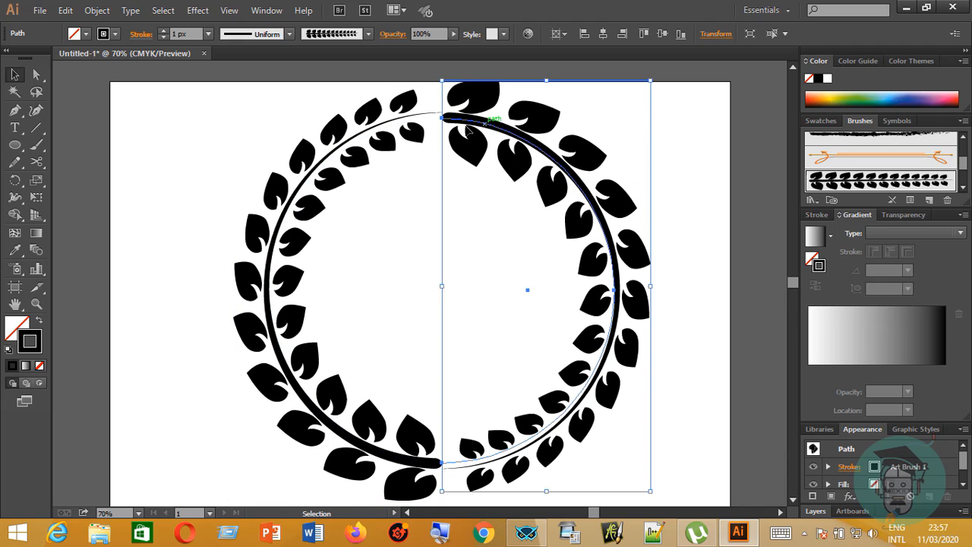
double_click(411, 125)
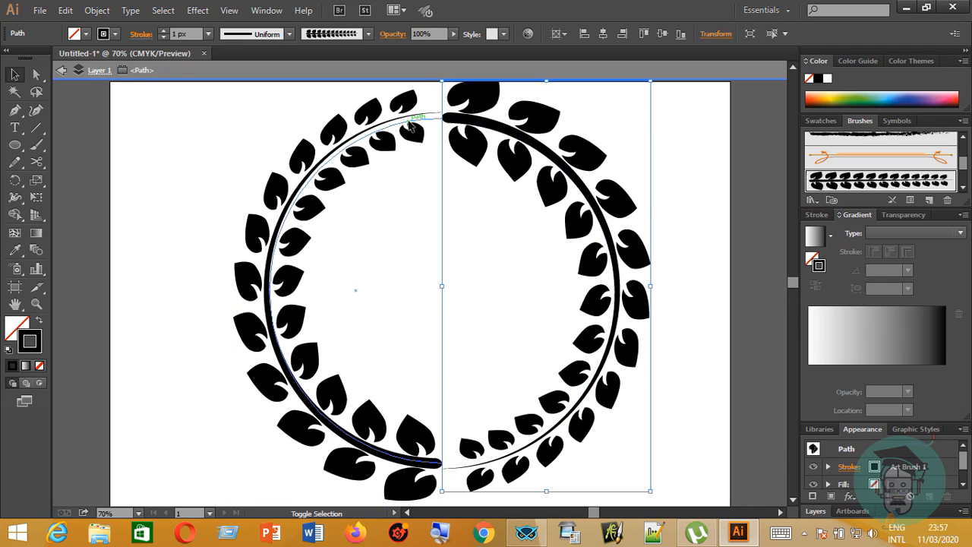
left_click(620, 133)
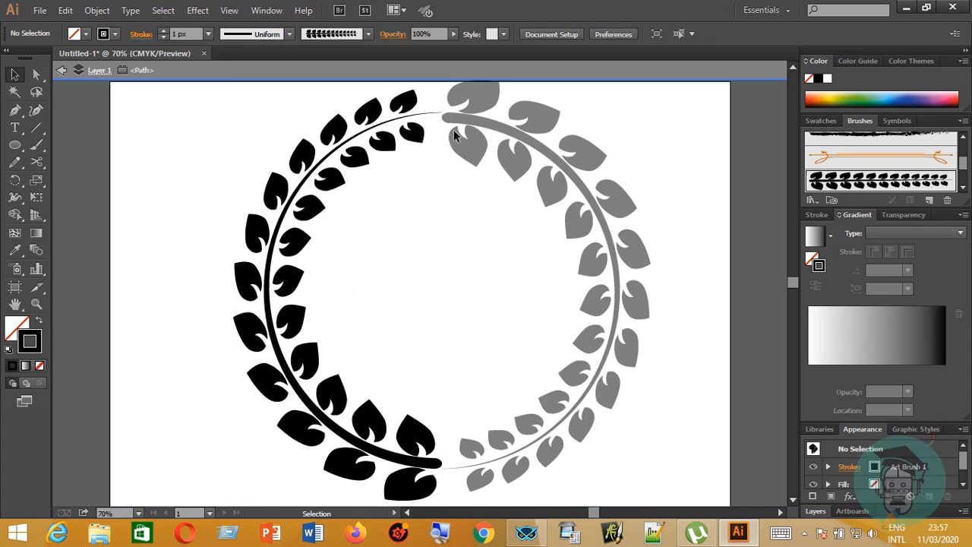
double_click(630, 128)
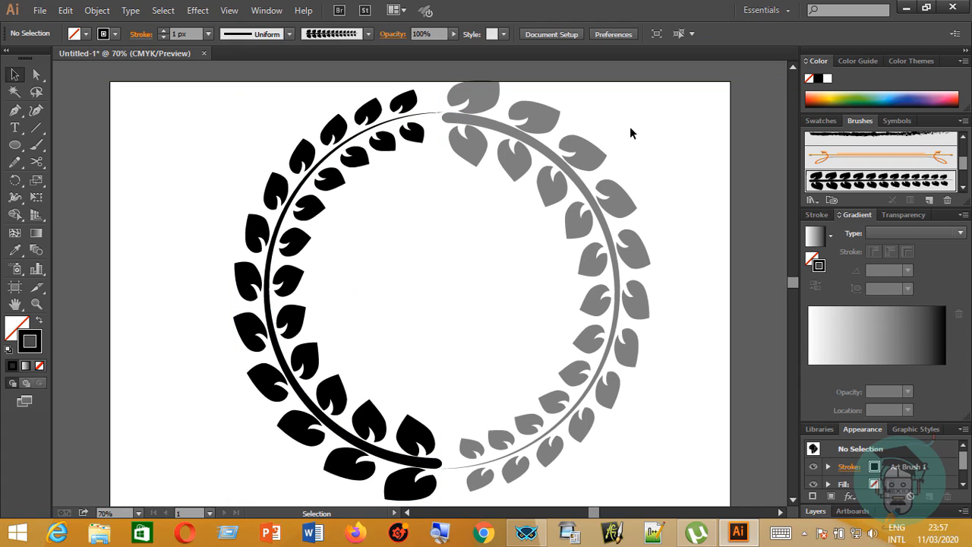
Reverse the direction of the right half's path at its top end point with the Pen tool so its leaves mirror the left half.
left_click(532, 141)
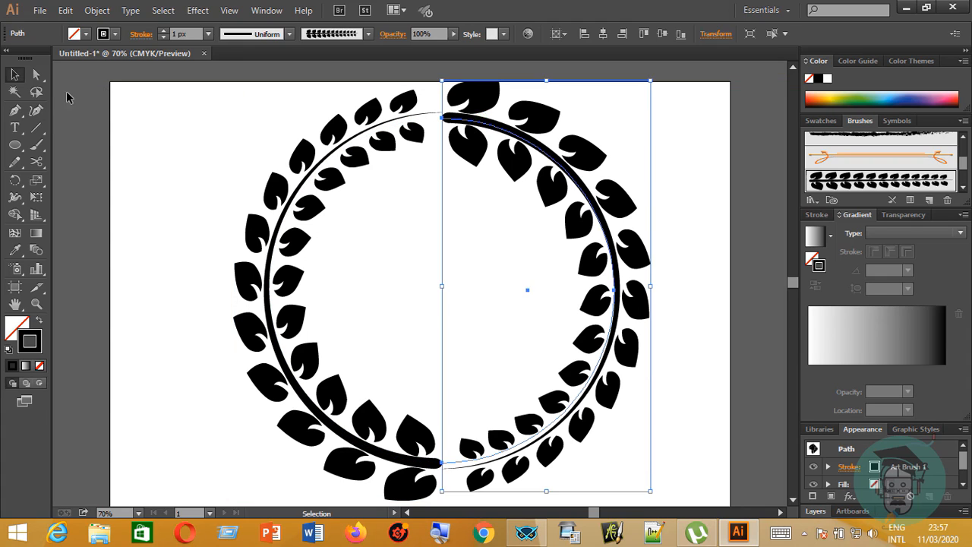
left_click_drag(14, 110, 67, 109)
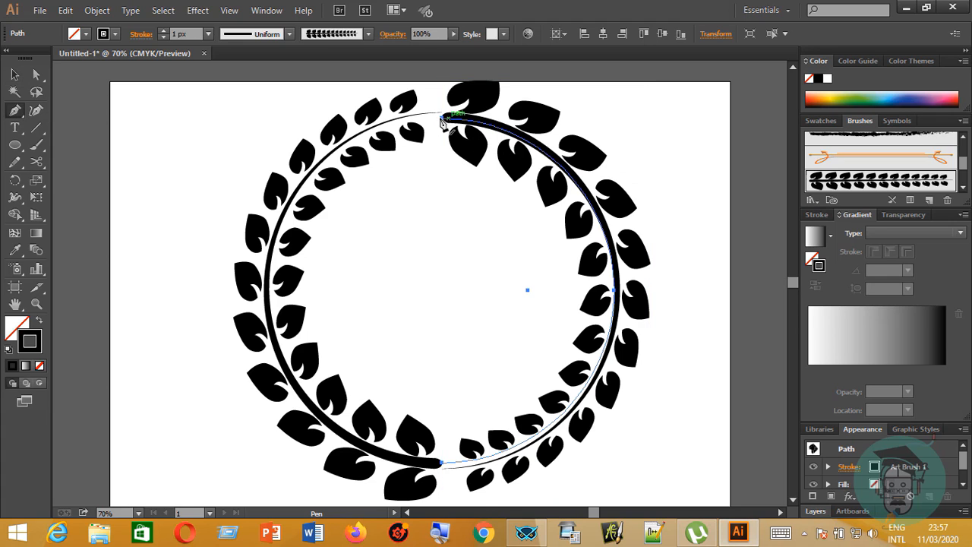
left_click_drag(441, 119, 575, 260)
left_click_drag(480, 150, 35, 79)
left_click(36, 74)
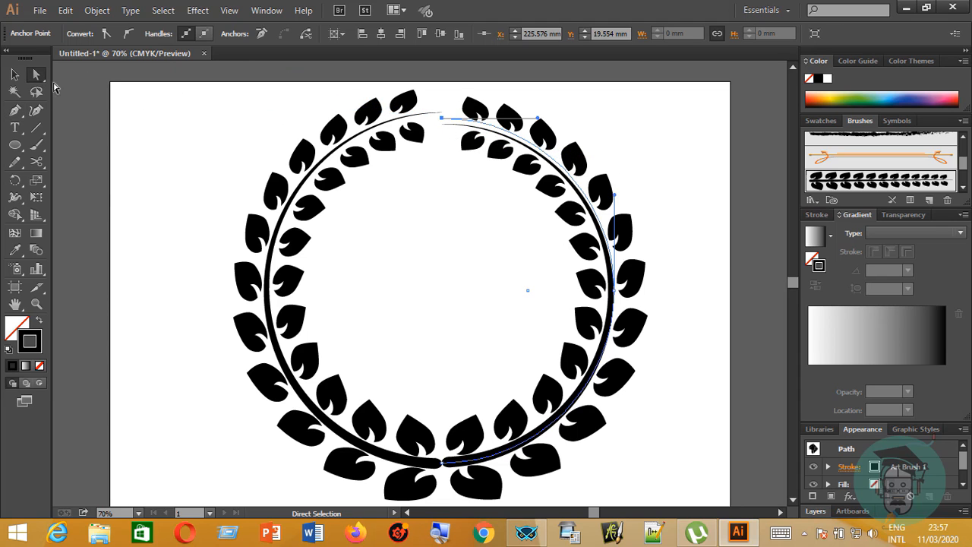
Stretch the right leaf branch slightly upward and shift it a little to the right to line its stem up with the left branch.
left_click(14, 74)
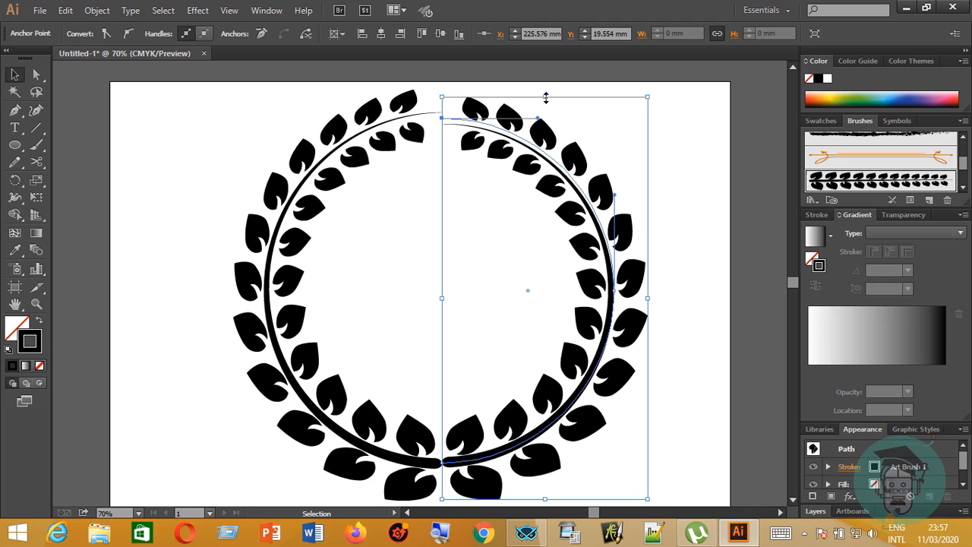
left_click_drag(545, 96, 551, 91)
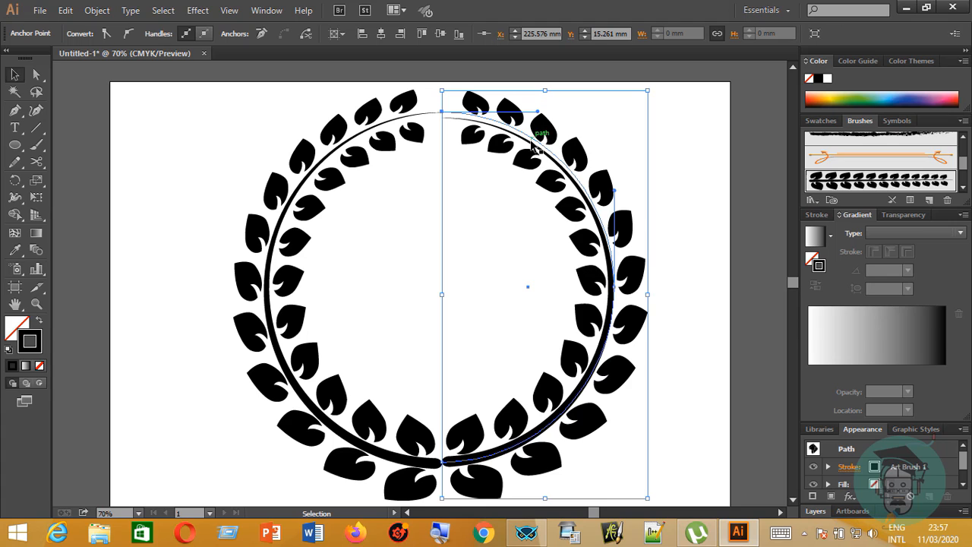
left_click(680, 191)
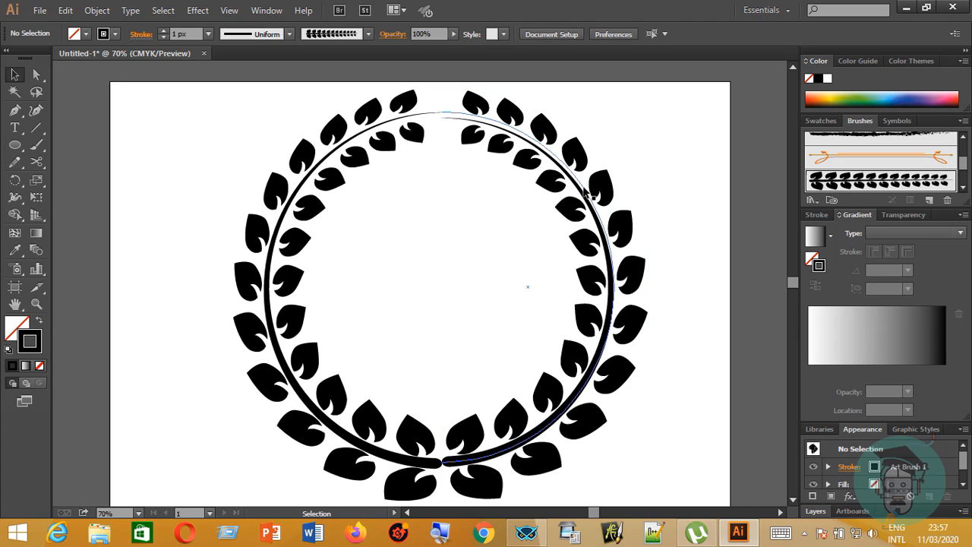
left_click_drag(586, 194, 601, 192)
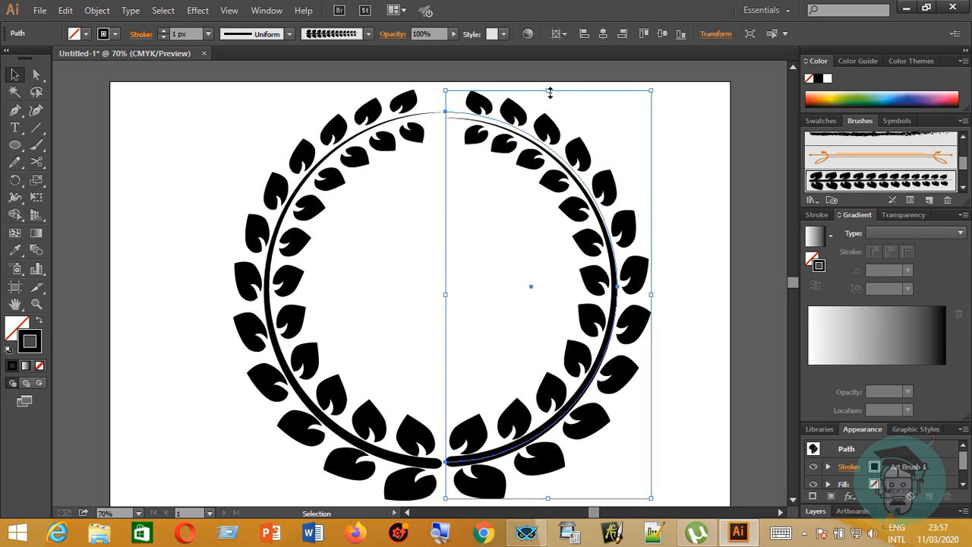
left_click_drag(550, 92, 548, 86)
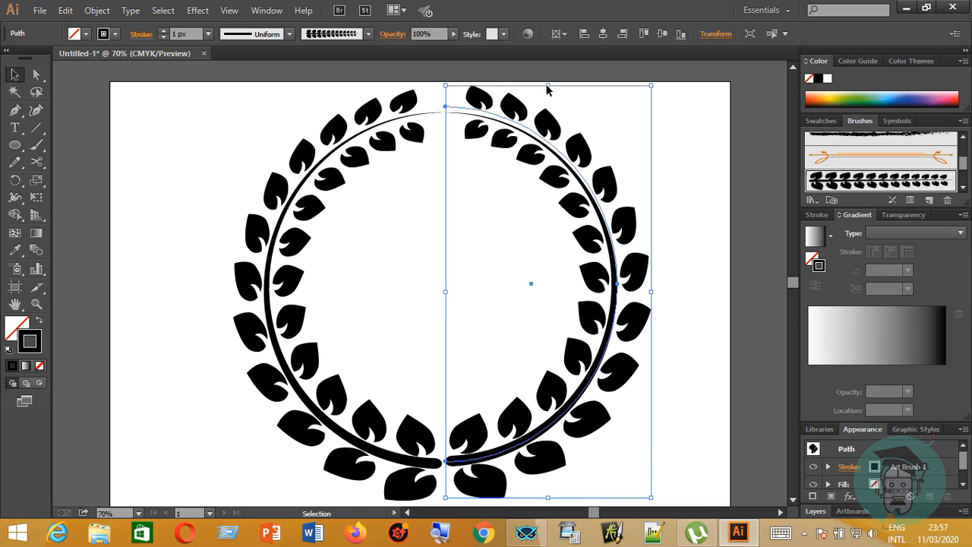
left_click(694, 190)
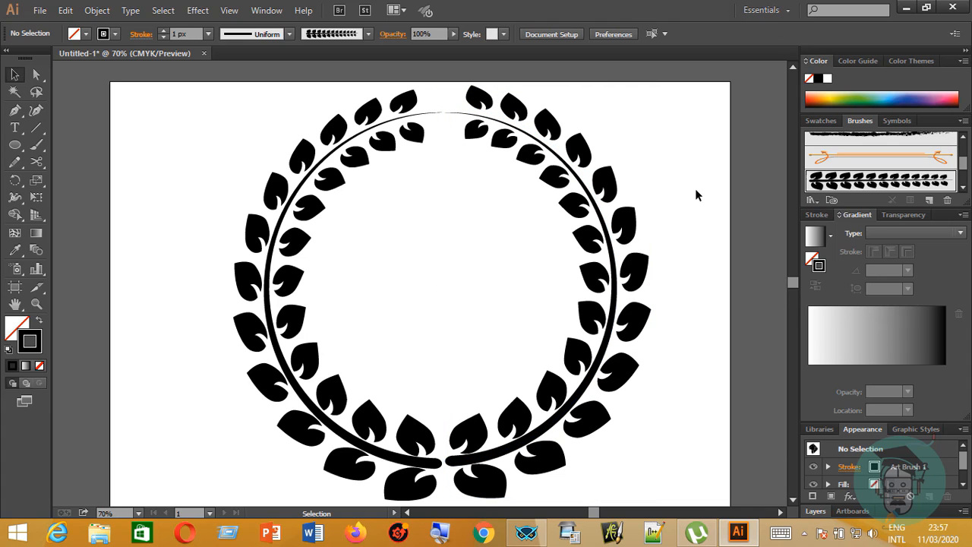
left_click(550, 96)
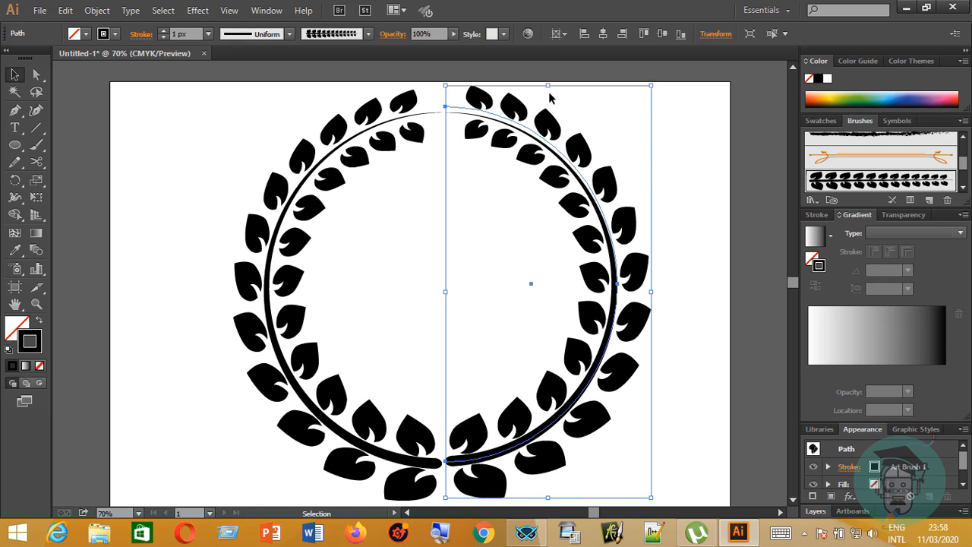
left_click_drag(548, 86, 548, 85)
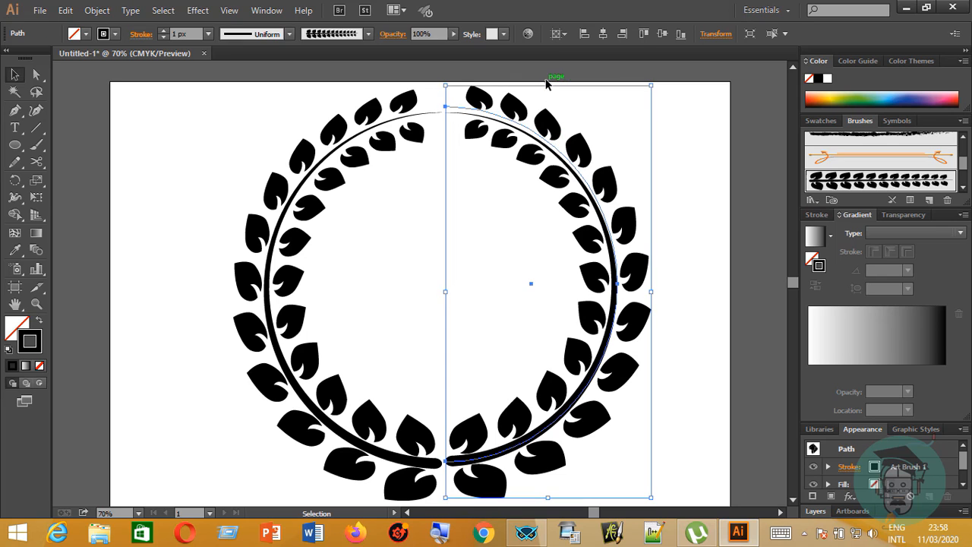
left_click(680, 151)
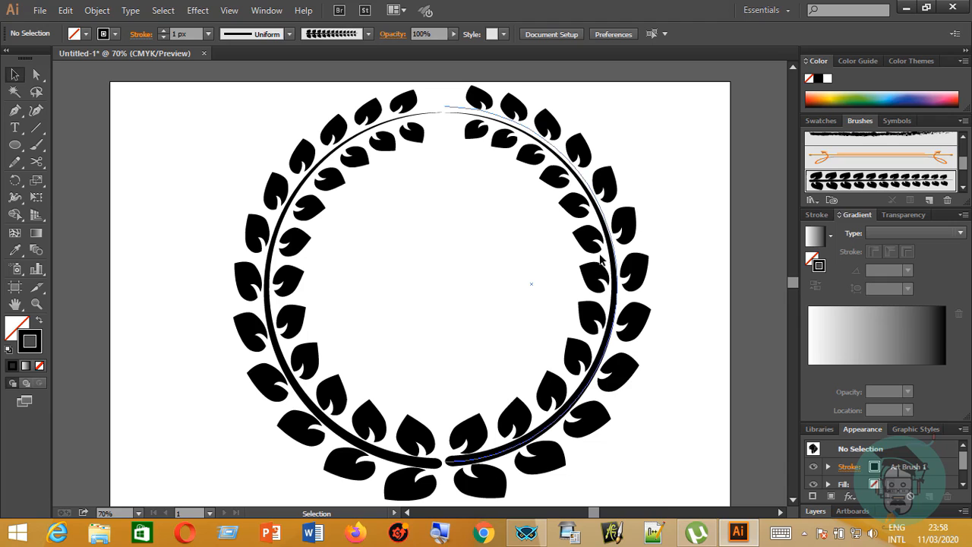
Nudge the top end point of the right leaf branch slightly to the right with the Curvature tool and fine-tune its height.
left_click(639, 217)
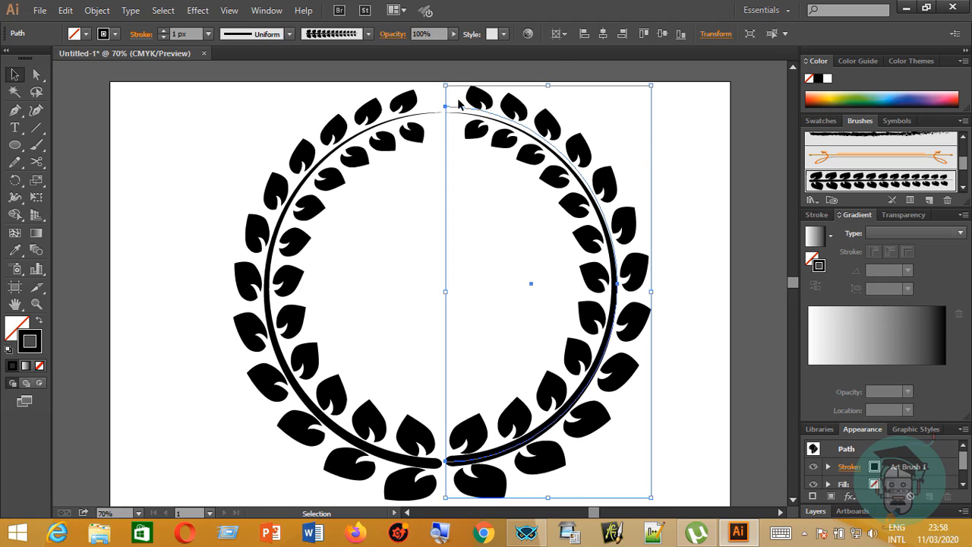
left_click(36, 110)
left_click_drag(445, 108, 451, 108)
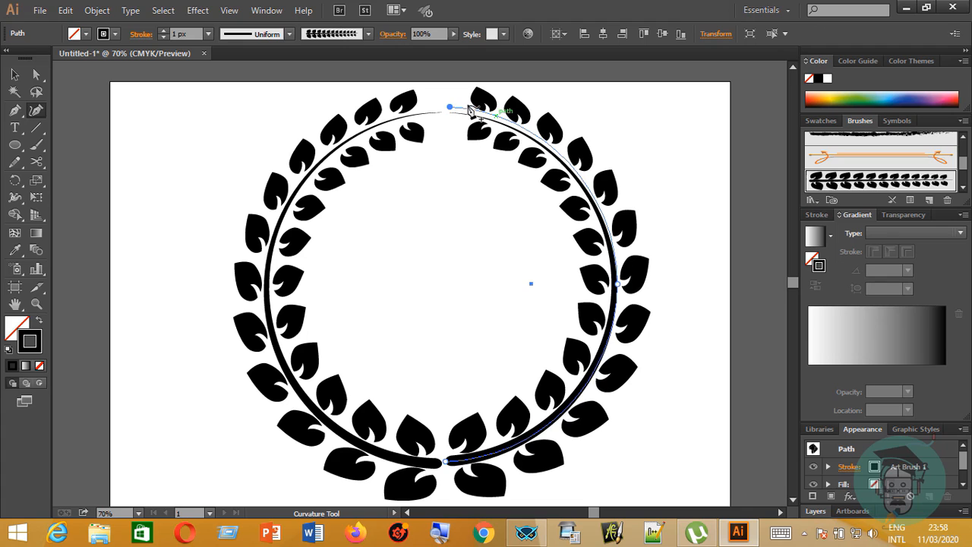
left_click(14, 73)
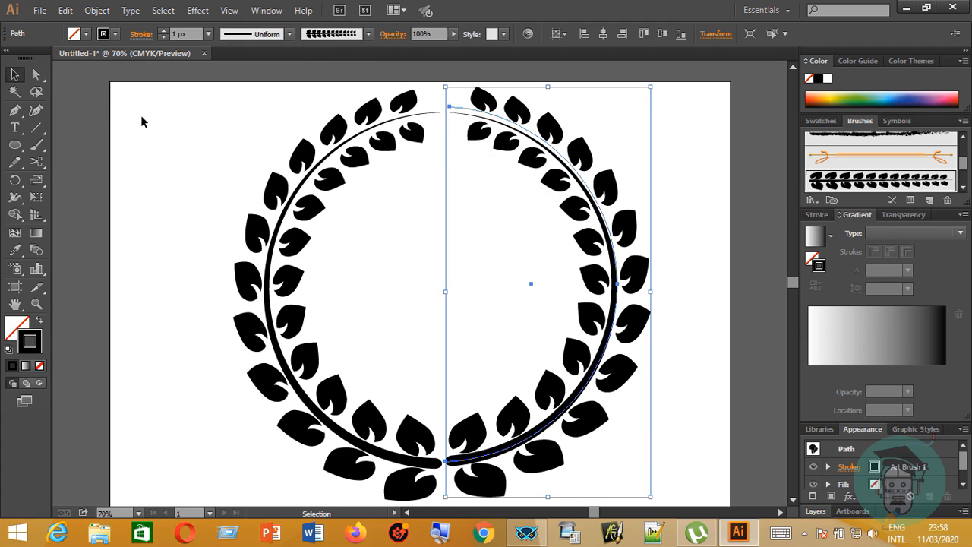
left_click(140, 115)
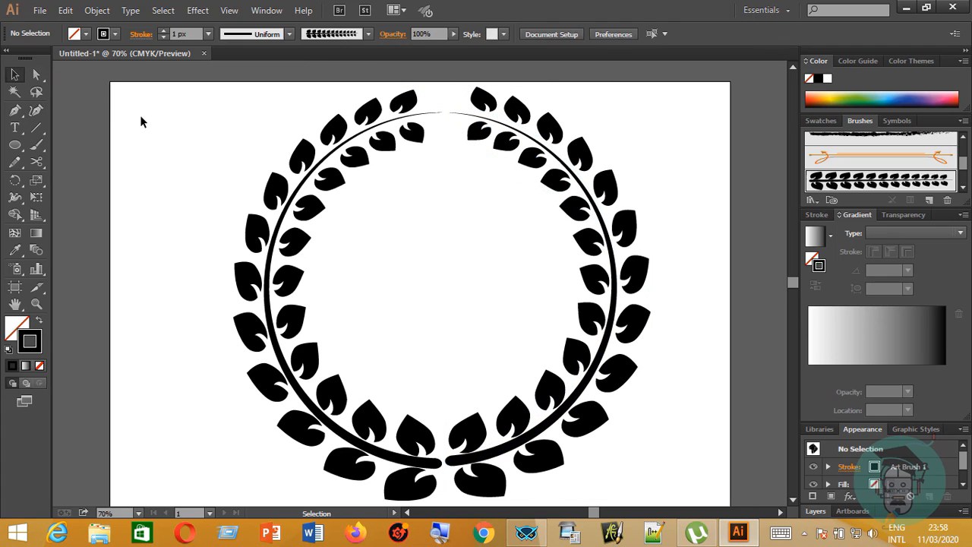
left_click(478, 117)
left_click(36, 109)
left_click(450, 107)
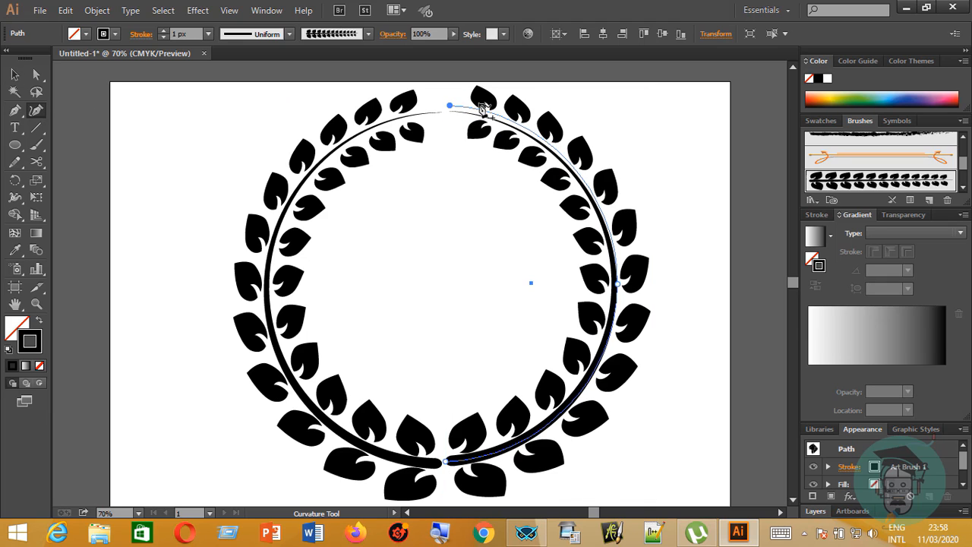
left_click_drag(449, 107, 449, 110)
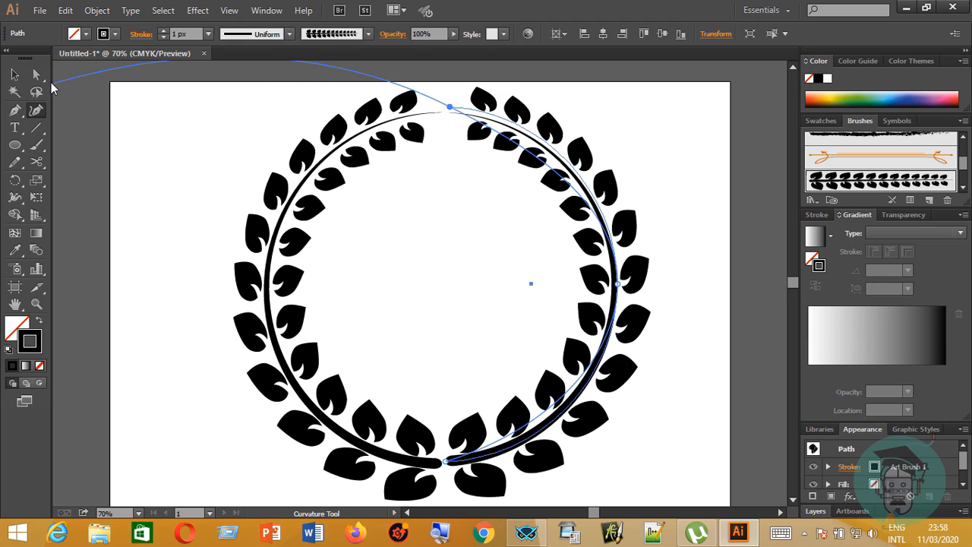
Switch to the Selection tool and deselect the right leaf branch.
left_click(14, 74)
left_click(174, 120)
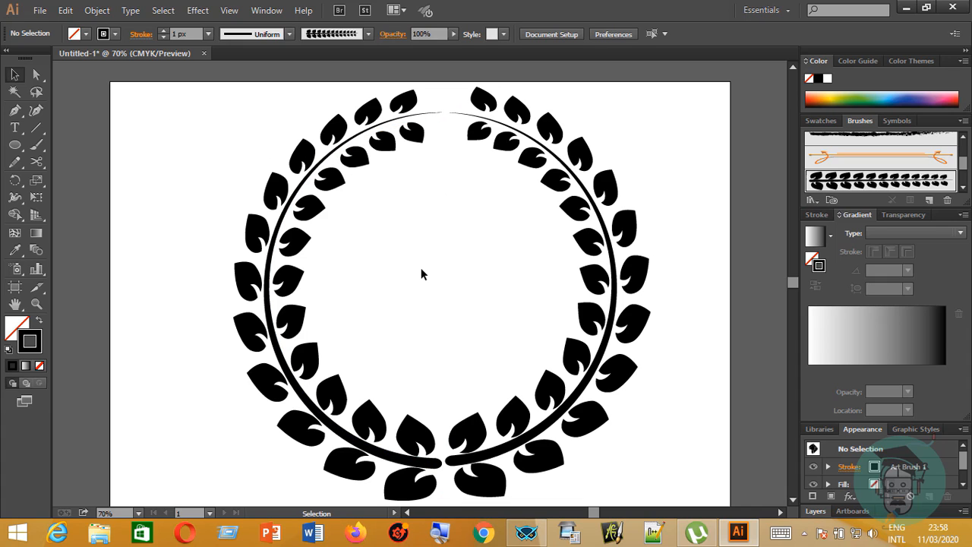
key("ctrl+minus")
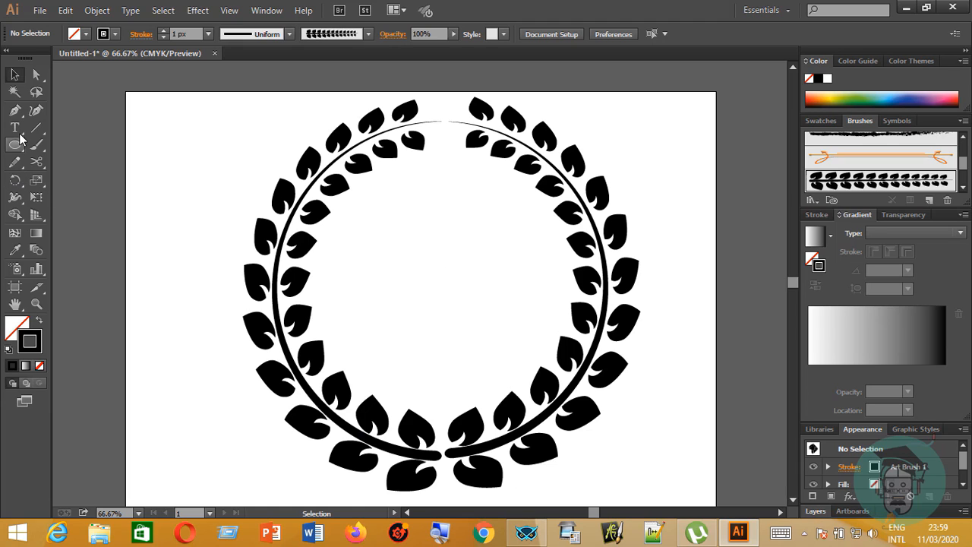
Add the text "Type your text here" at 72 px inside the wreath, broken into two lines after "your".
left_click_drag(18, 130, 67, 134)
left_click(391, 266)
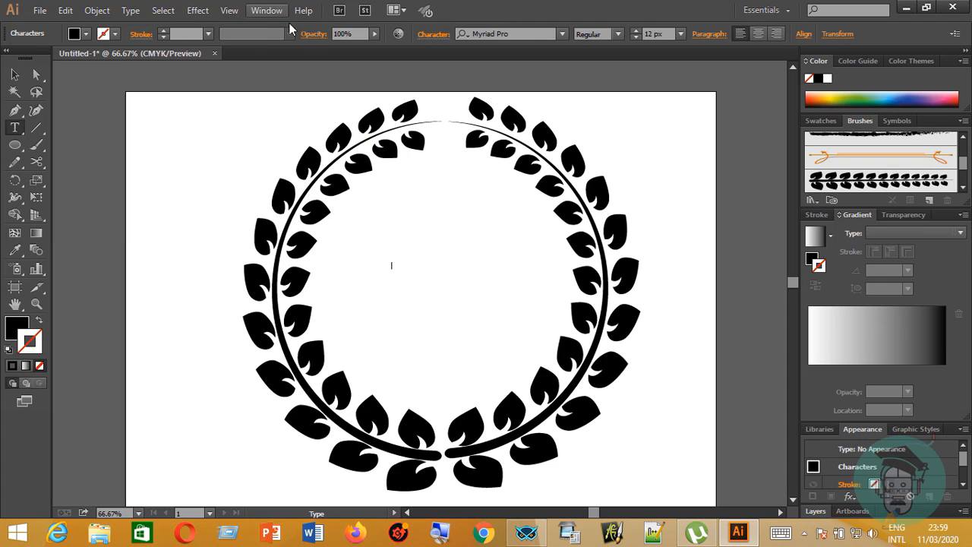
left_click(681, 34)
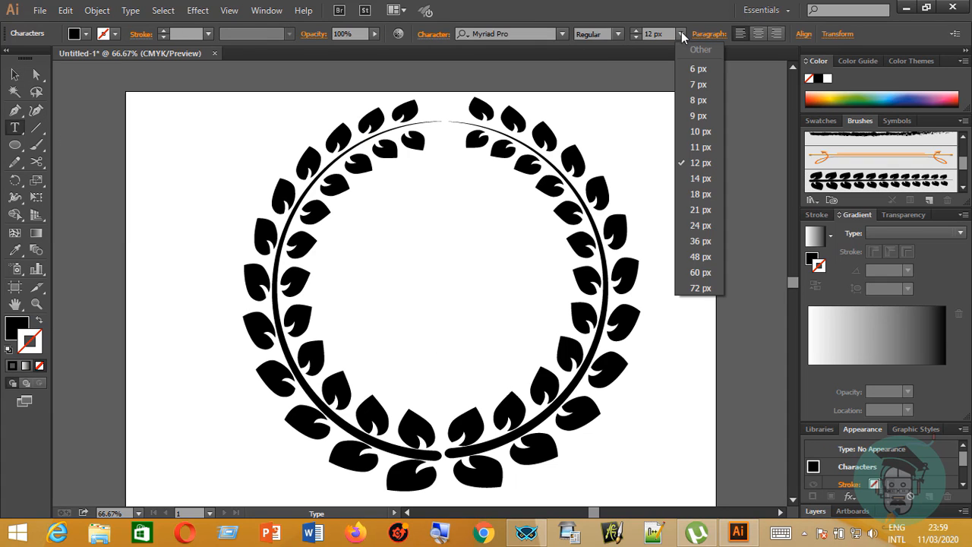
left_click(693, 283)
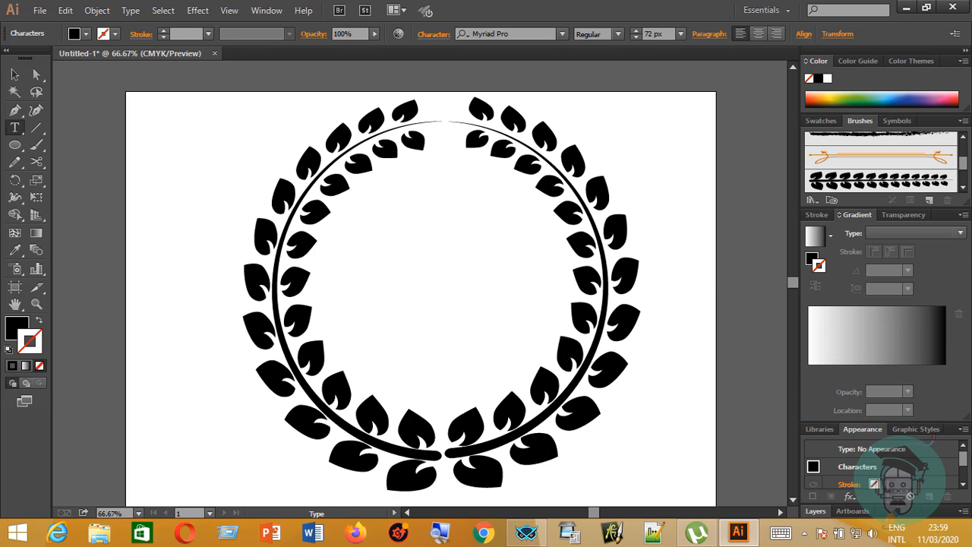
type("Type")
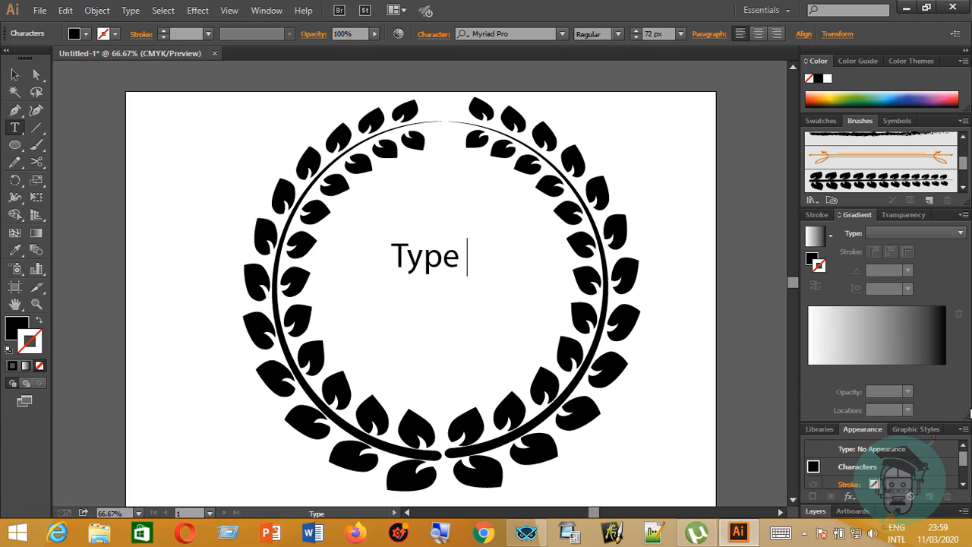
type(" your")
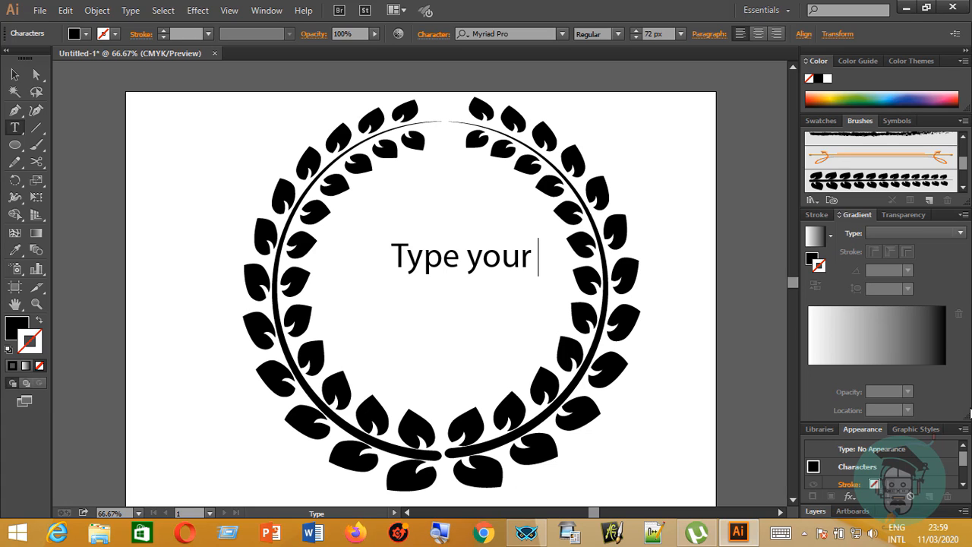
key("Return")
type("text")
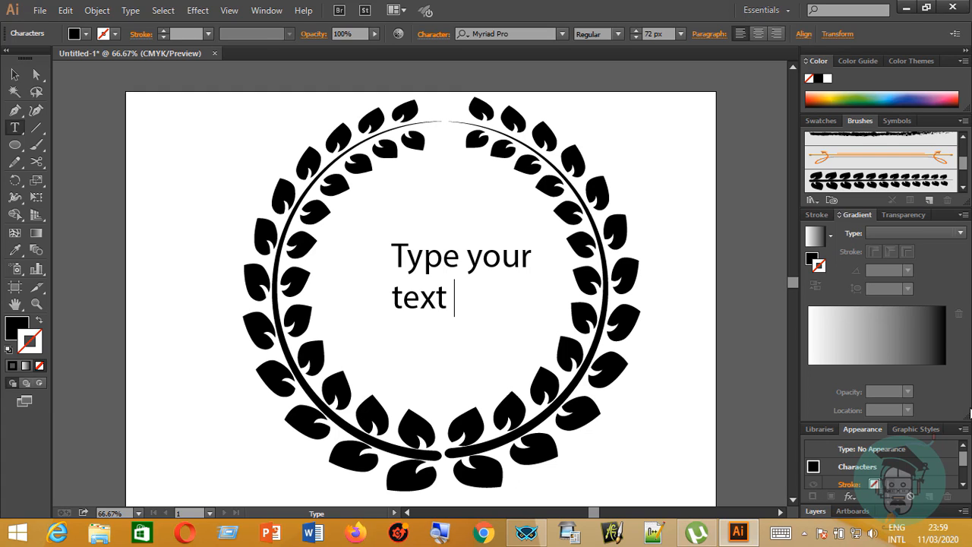
type(" here")
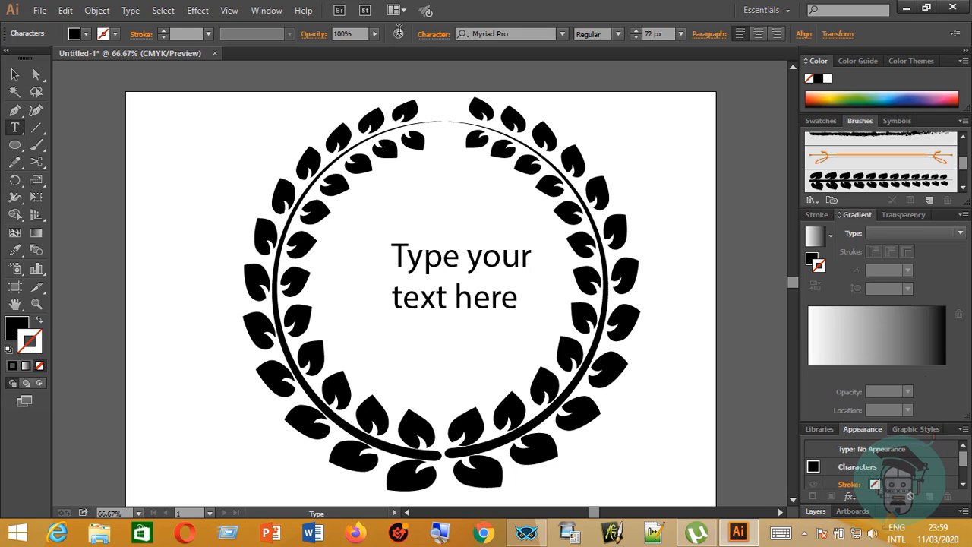
Shift the text slightly left and down inside the wreath and set its font to Helvetica Light.
left_click(15, 74)
mouse_move(479, 264)
left_mouse_down()
mouse_move(453, 268)
mouse_move(465, 267)
left_mouse_up()
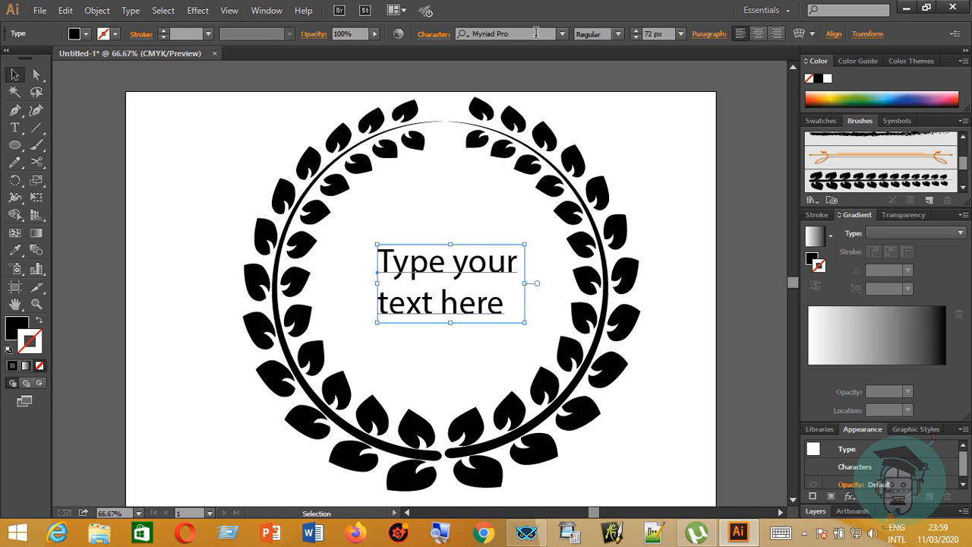
scroll(536, 33, "up", 4)
scroll(536, 33, "down", 3)
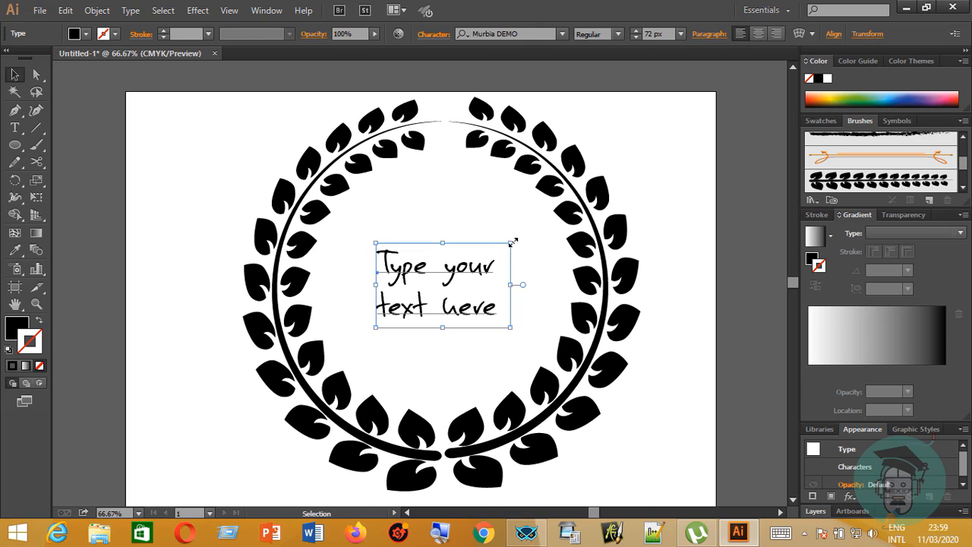
left_click(527, 33)
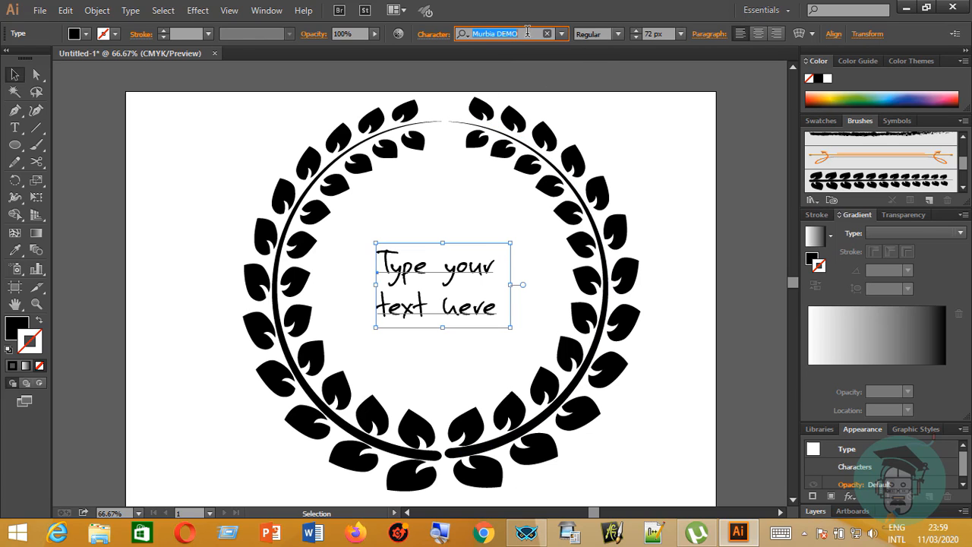
type("h")
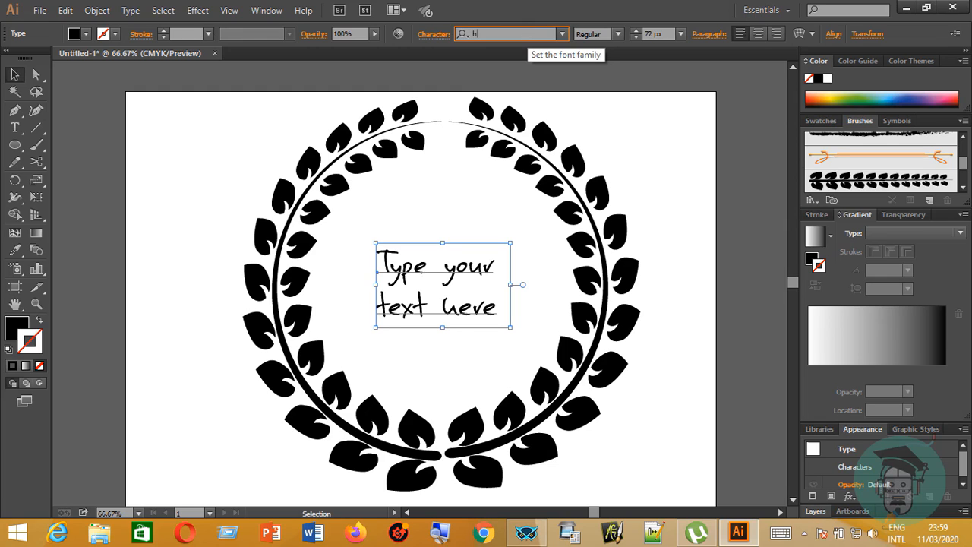
type("el")
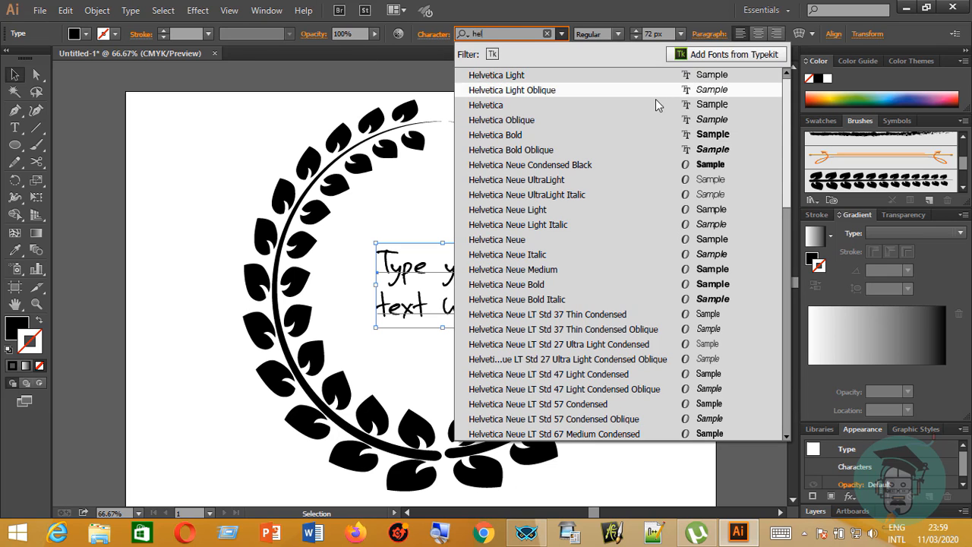
left_click(658, 75)
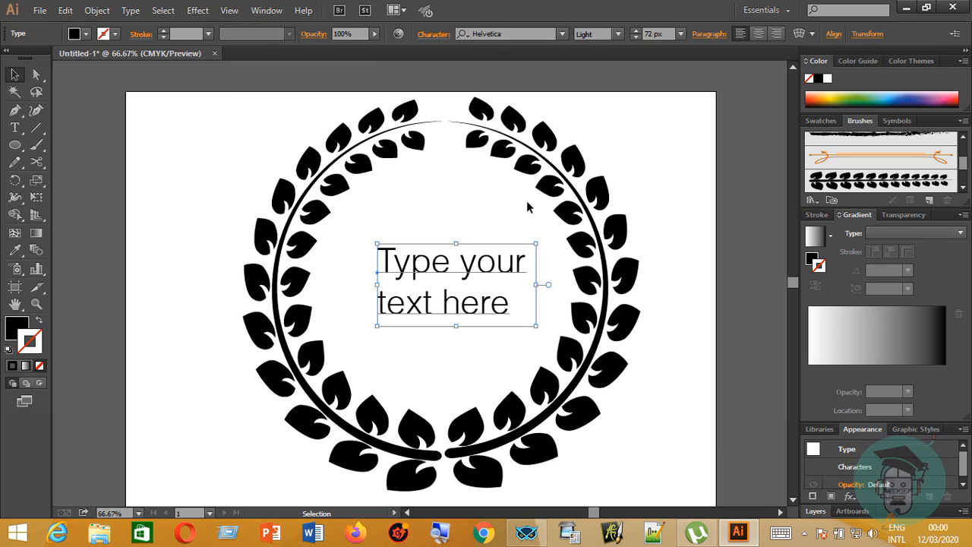
Center-align the two lines of text and move the text block slightly up and left to the wreath's middle.
key("t")
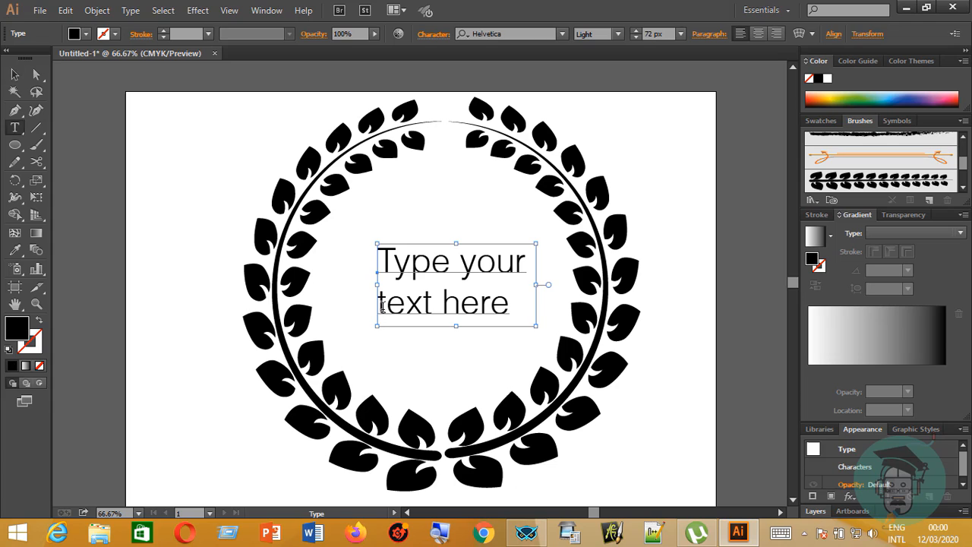
left_click(382, 305)
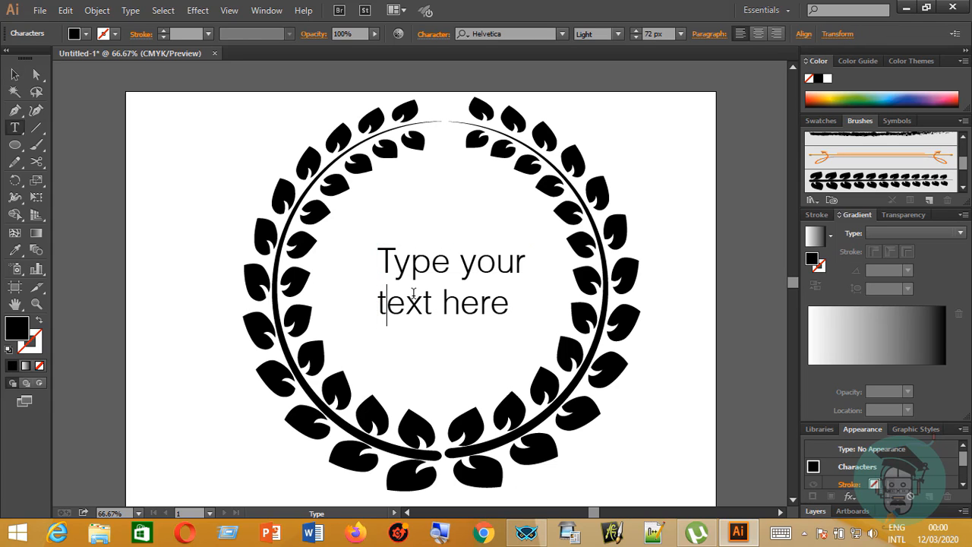
key("ctrl+shift+c")
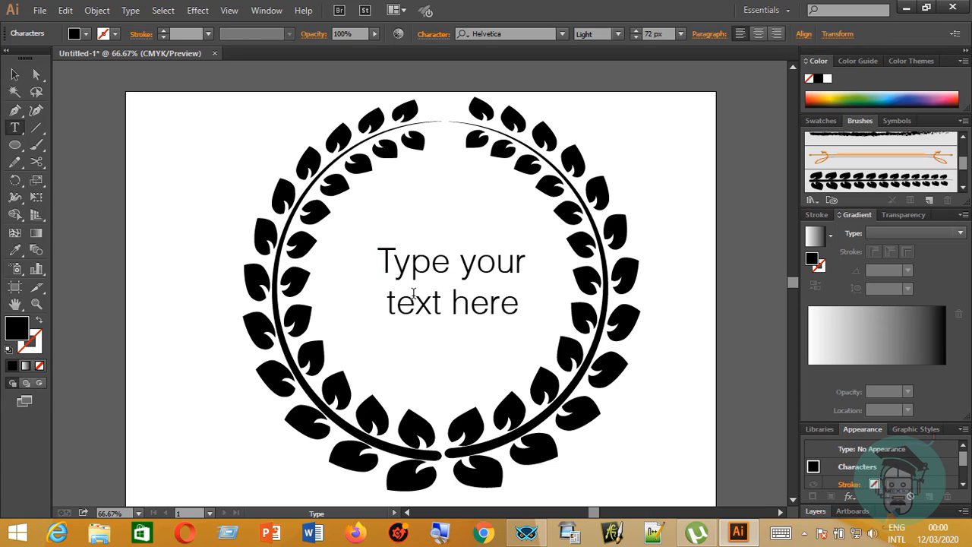
left_click(15, 74)
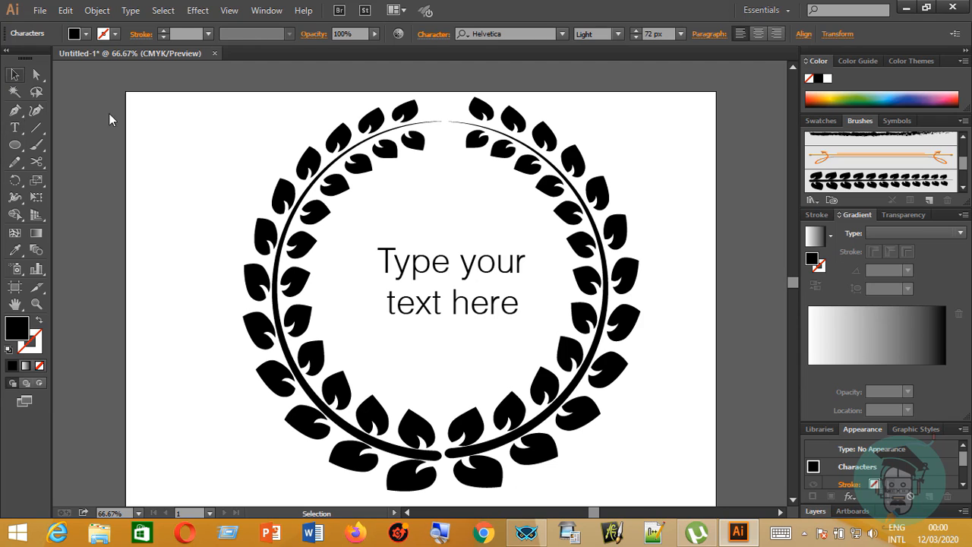
left_click_drag(504, 268, 494, 259)
left_click(672, 224)
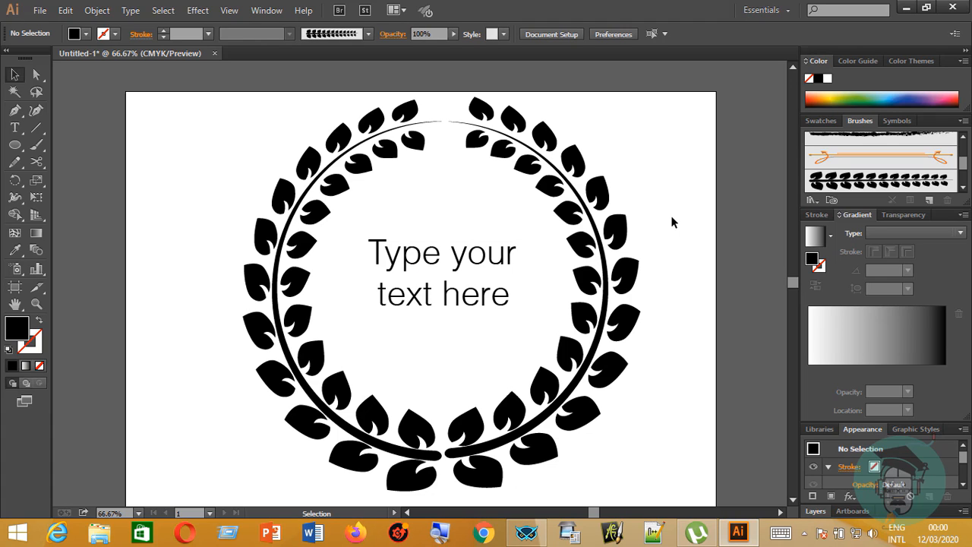
Narrow the artboard from both sides around the wreath to a width of about 391 mm.
key("ctrl+minus")
key("minus")
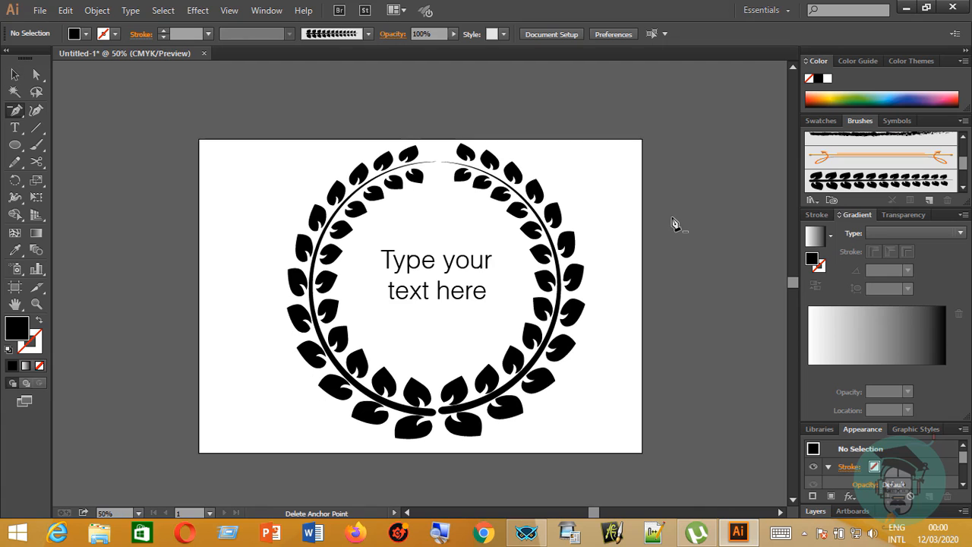
left_click(14, 286)
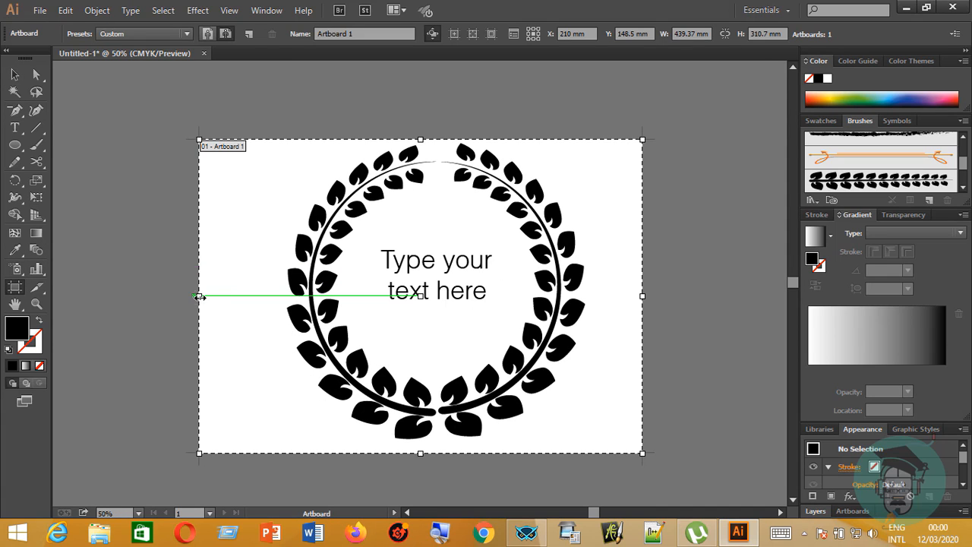
left_click_drag(200, 297, 240, 297)
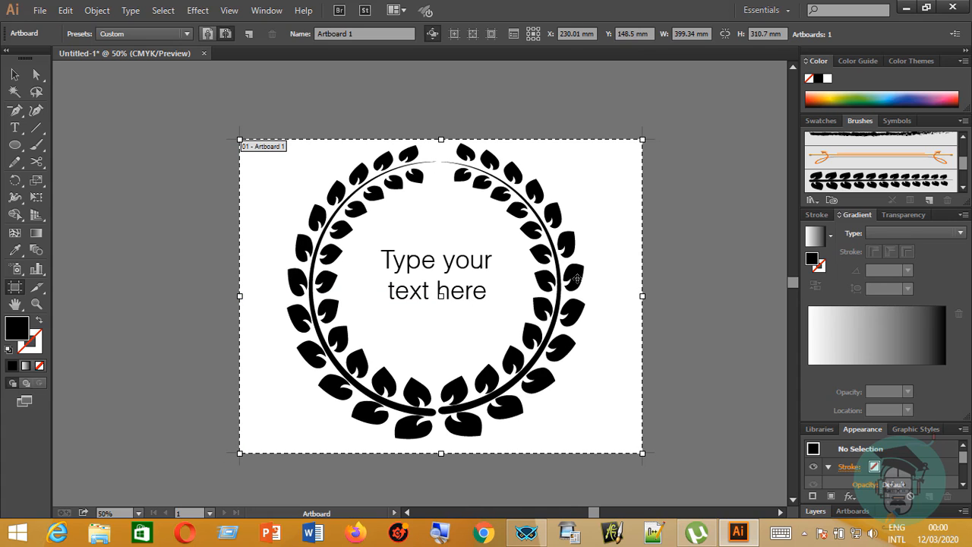
left_click_drag(643, 296, 633, 296)
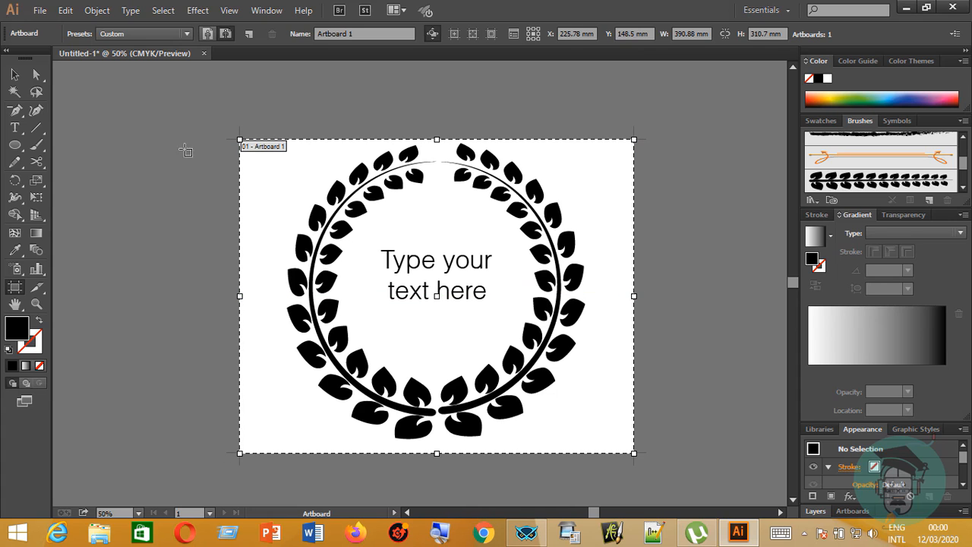
Enlarge the artboard to a width of 1411.11 mm with its proportions constrained.
double_click(15, 288)
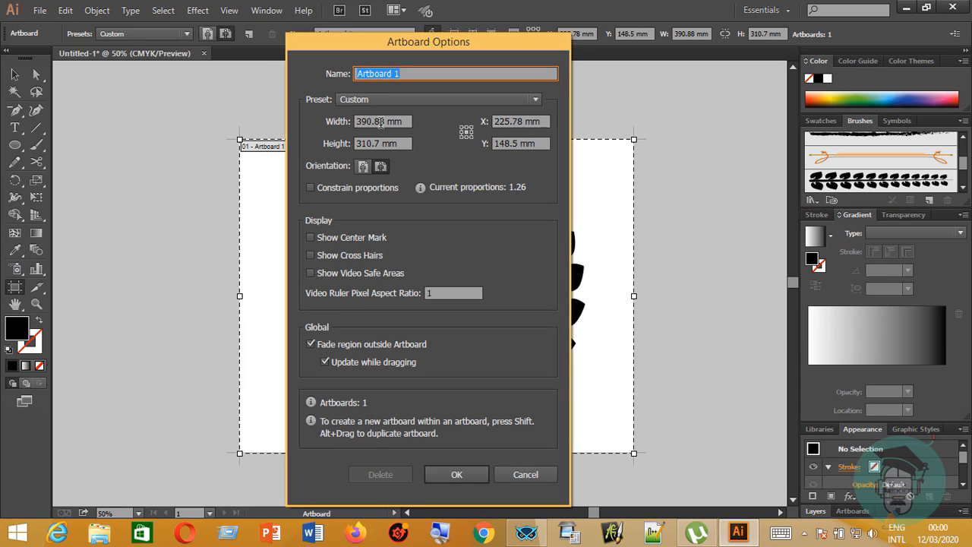
left_click(310, 188)
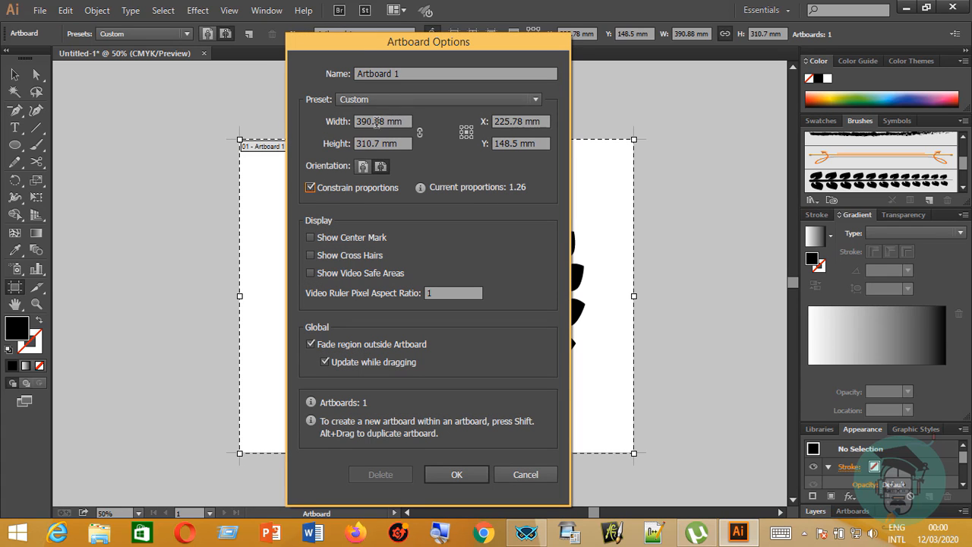
double_click(380, 120)
type("1411")
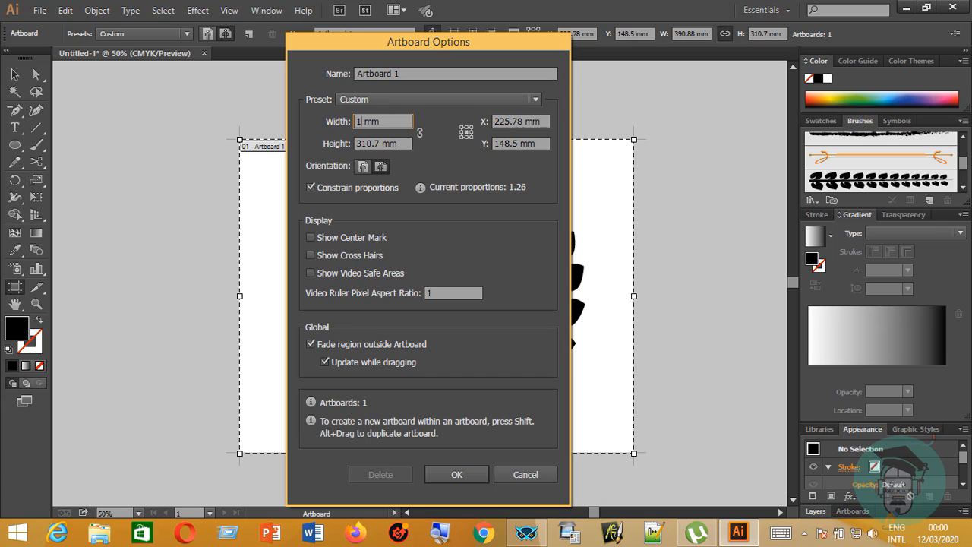
type(".11")
left_click(456, 474)
key("v")
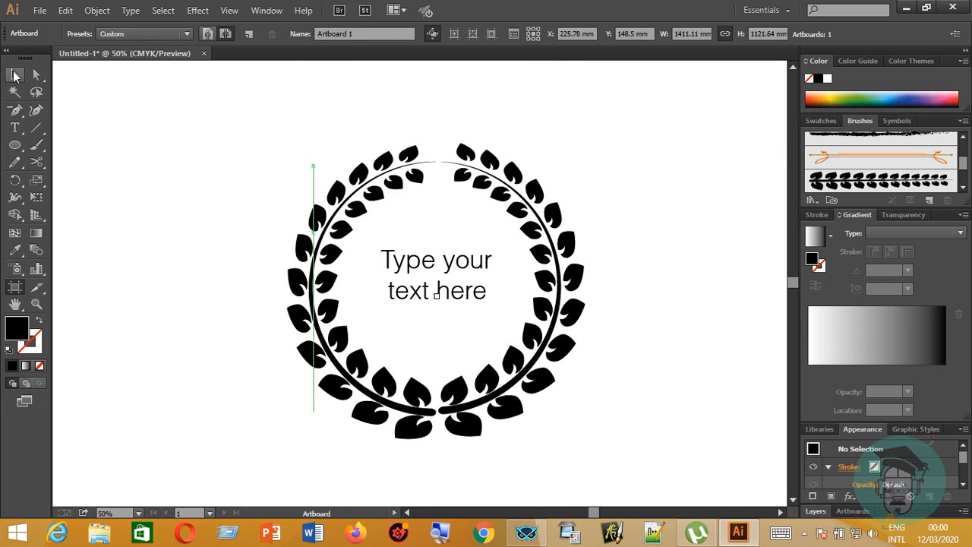
key("a")
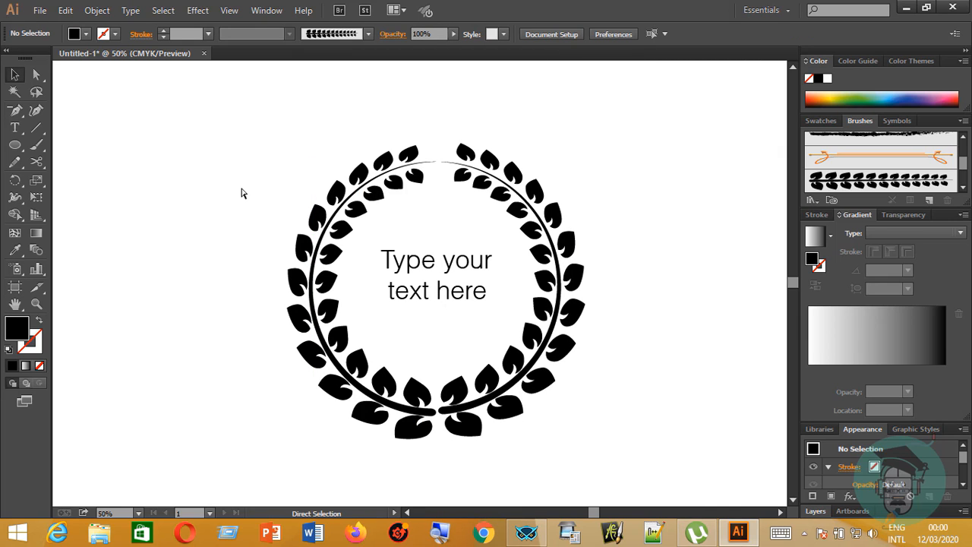
Flatten the transparency of the text with the High Resolution preset, converting all text and all strokes to outlines.
key("ctrl+minus")
key("ctrl+minus")
key("ctrl+minus")
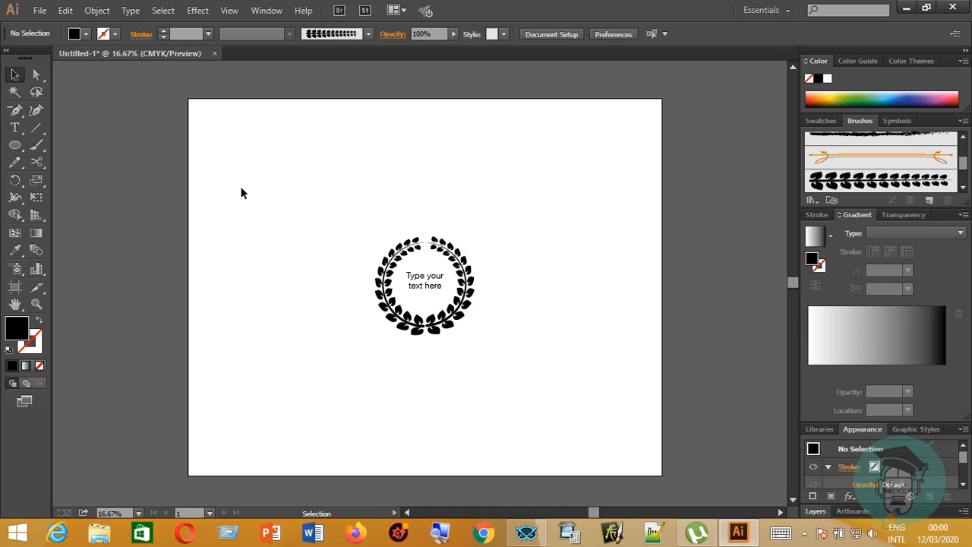
left_click(422, 286)
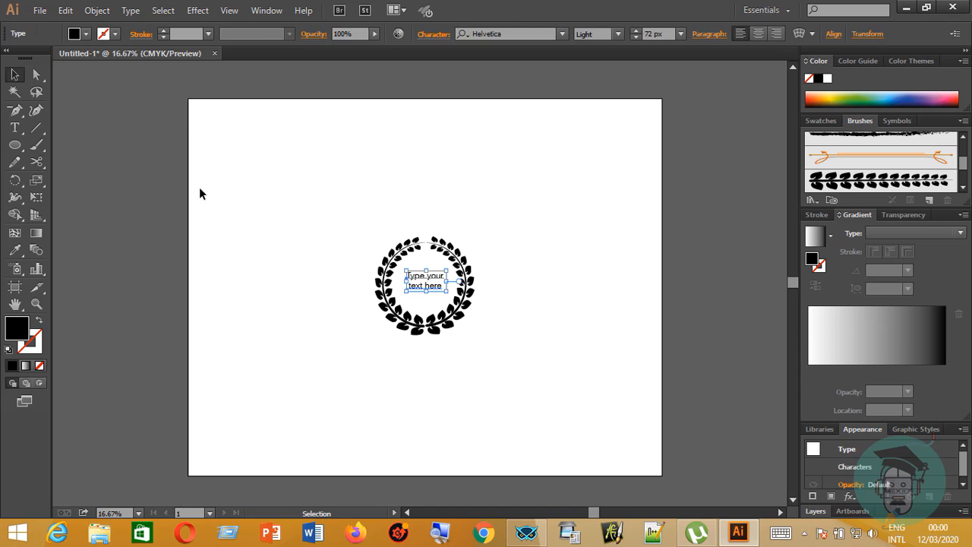
left_click(97, 10)
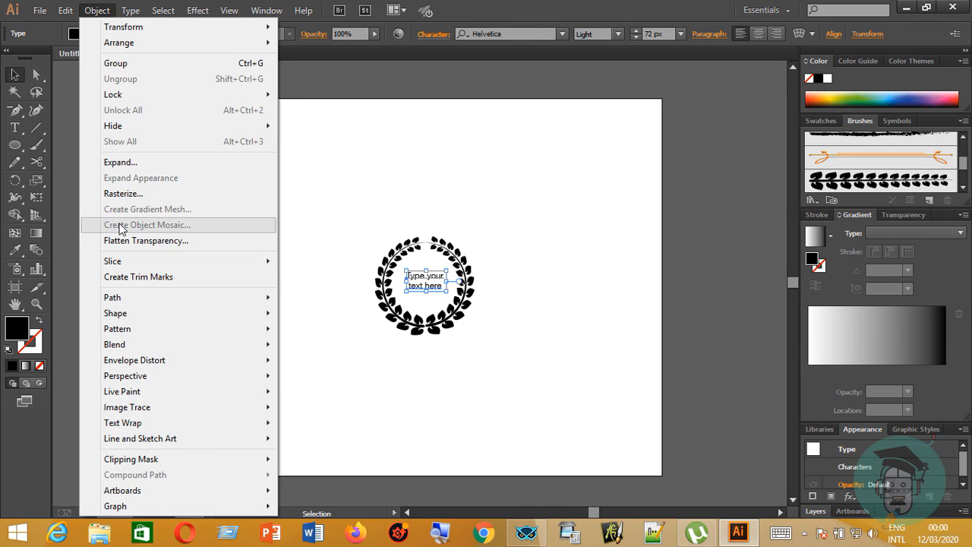
left_click(163, 241)
left_click(524, 132)
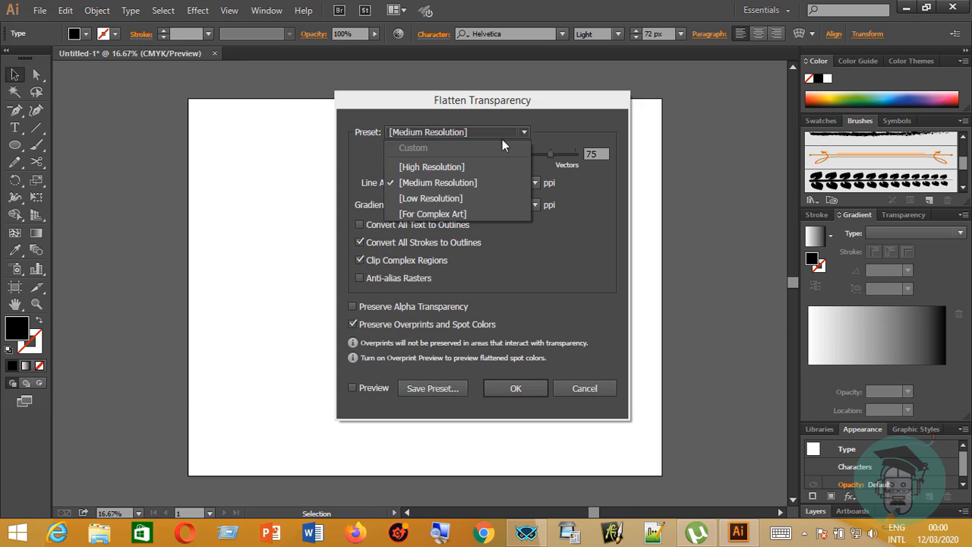
left_click(452, 163)
left_click(359, 224)
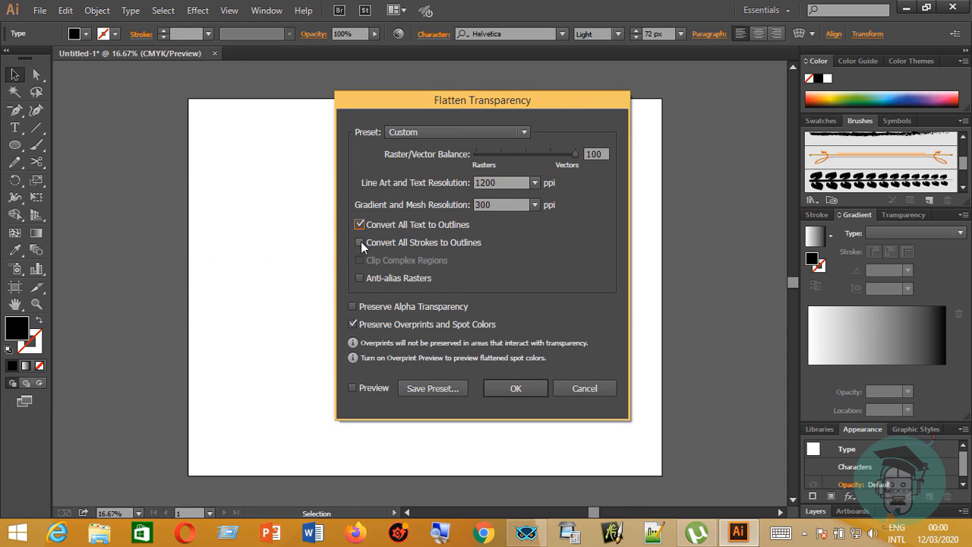
left_click(359, 242)
left_click(516, 388)
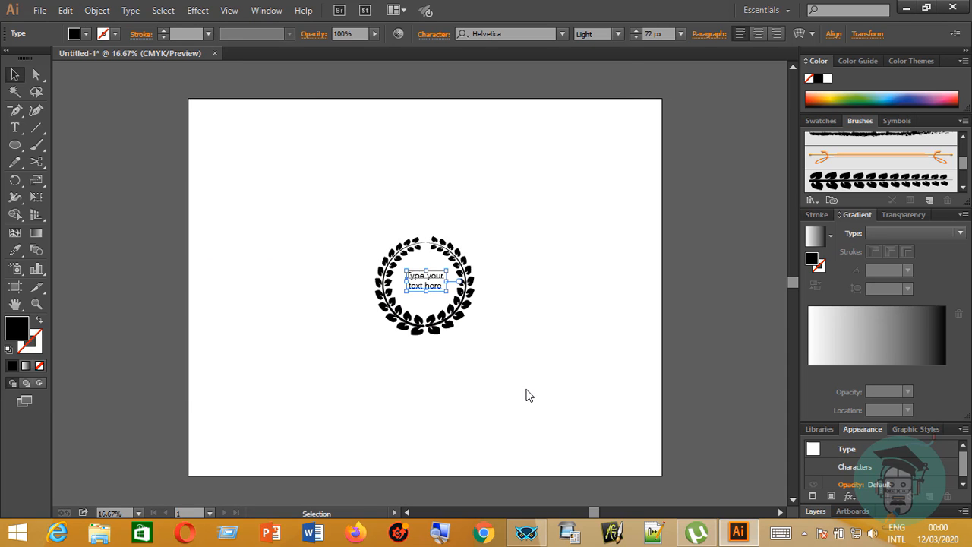
Try enlarging the wreath and text together from their center to nearly fill the artboard, and undo the scaling.
left_click(533, 382)
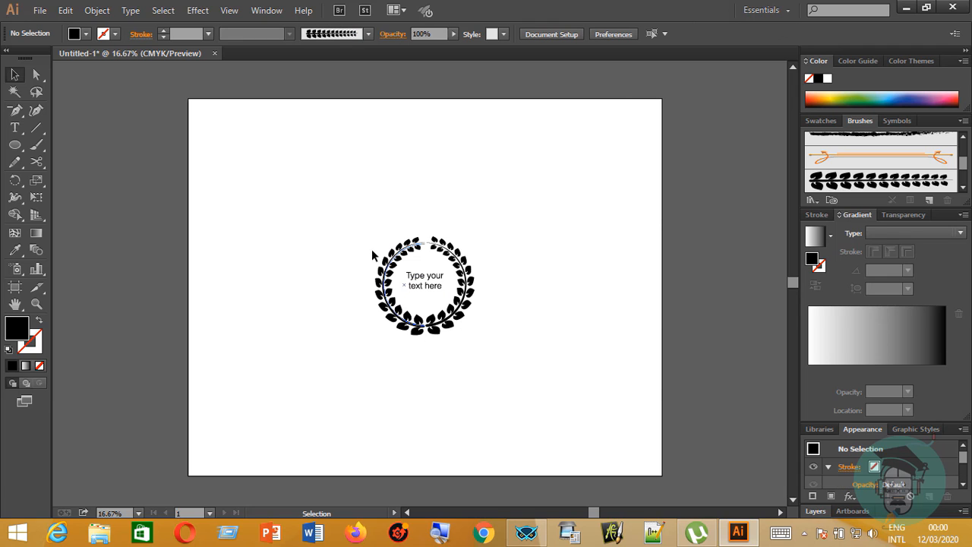
left_click_drag(573, 363, 458, 193)
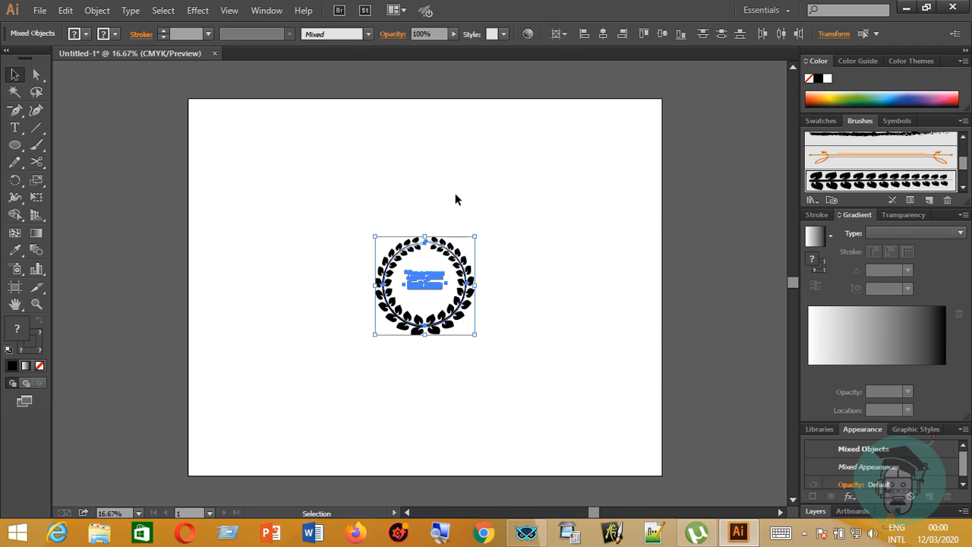
left_click_drag(474, 236, 704, 185)
left_click(704, 185)
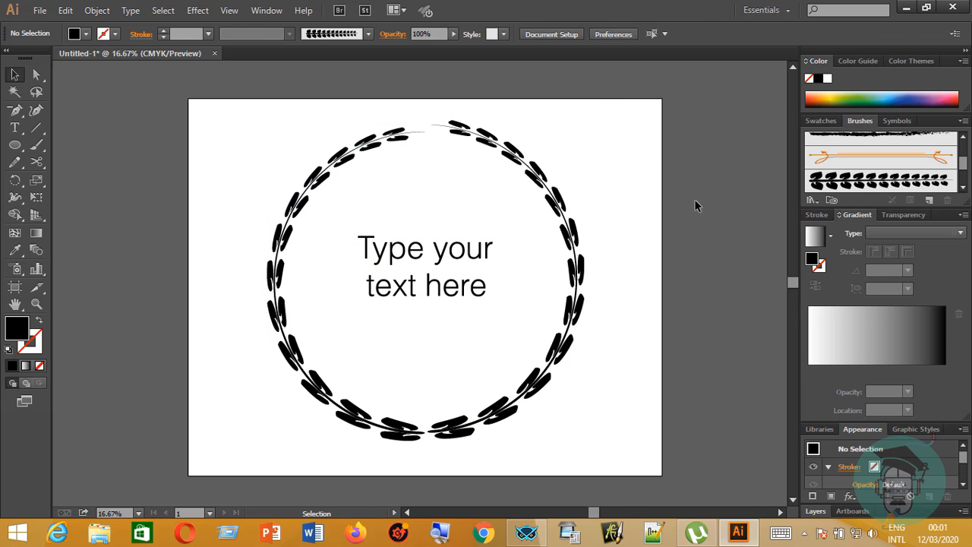
key("ctrl+z")
key("ctrl+z")
key("ctrl+z")
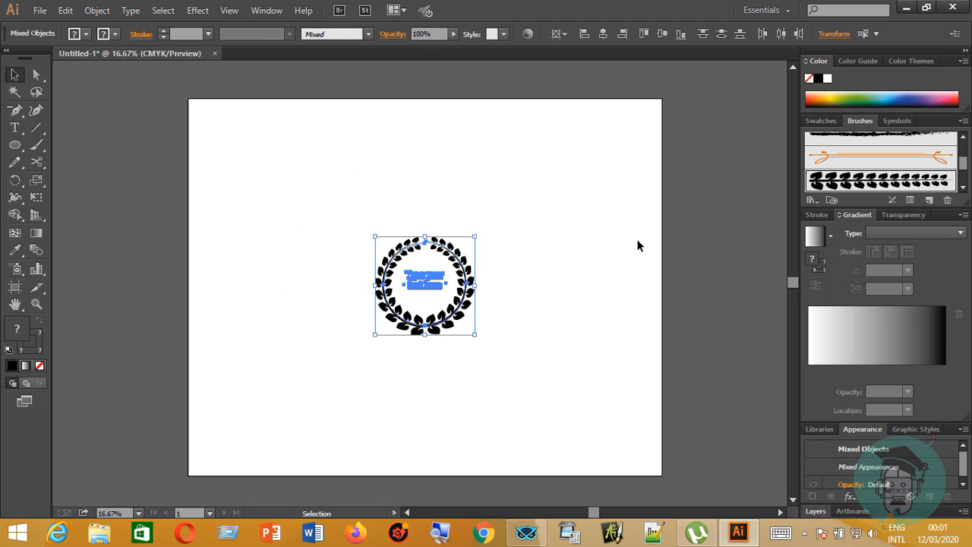
Expand the appearance of the selected wreath and text, and apply Expand to the same artwork.
left_click_drag(342, 180, 586, 336)
left_click(96, 10)
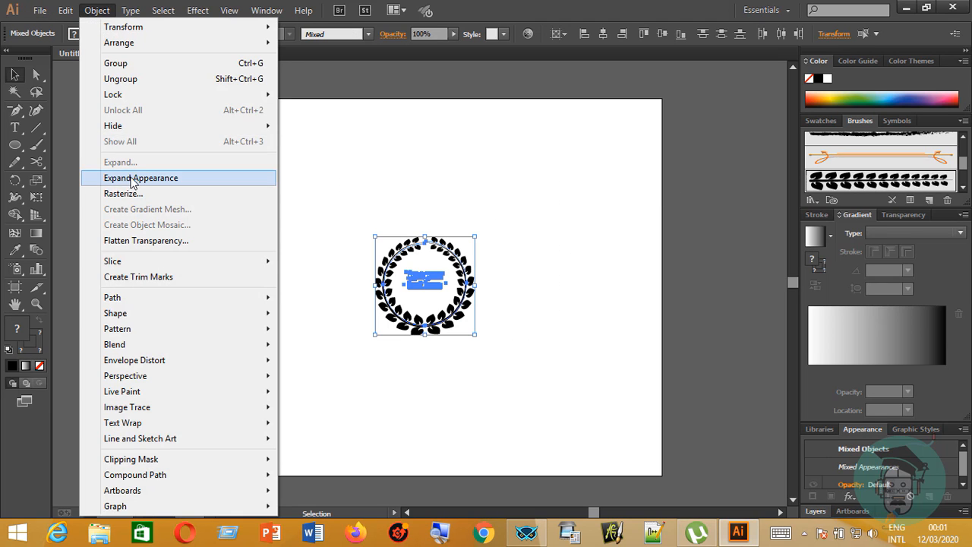
left_click(130, 181)
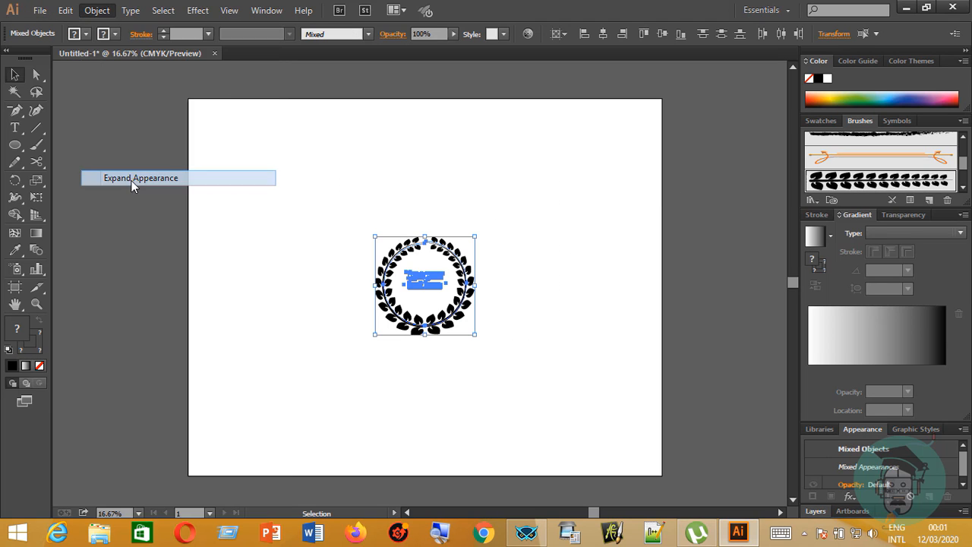
left_click(321, 214)
left_click_drag(319, 191, 603, 380)
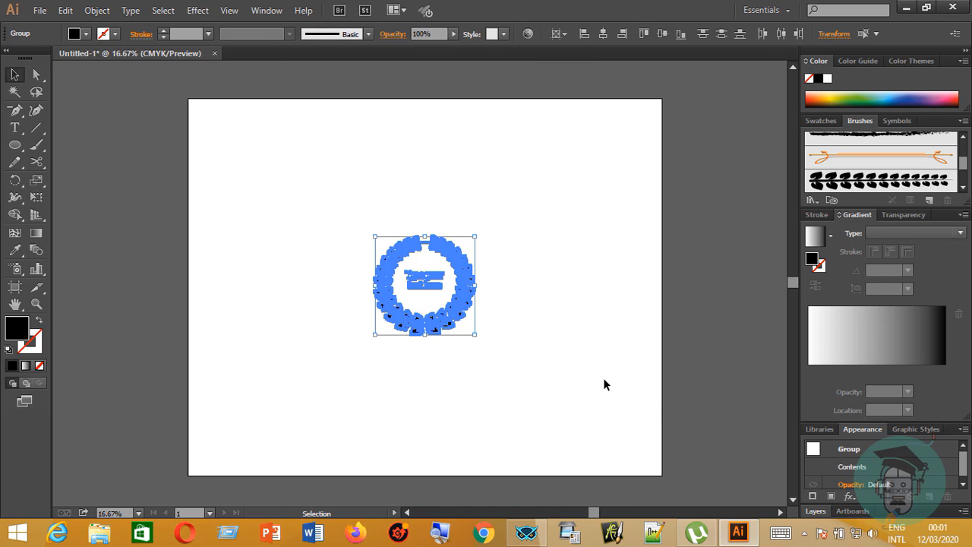
left_click(96, 10)
left_click(124, 163)
Scale the expanded wreath and text up together proportionally from their center to nearly fill the artboard's height.
left_click_drag(308, 189, 507, 323)
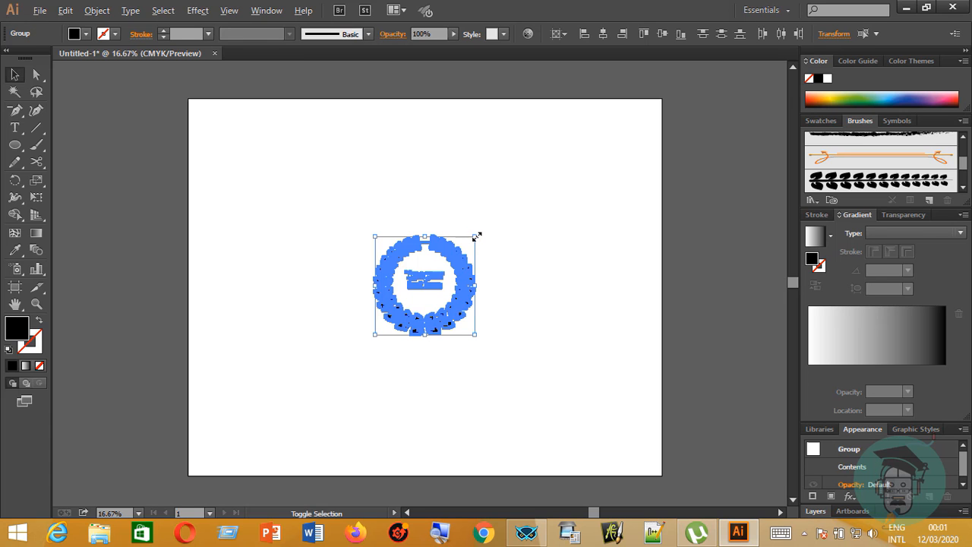
left_click_drag(475, 237, 603, 108)
left_click(702, 258)
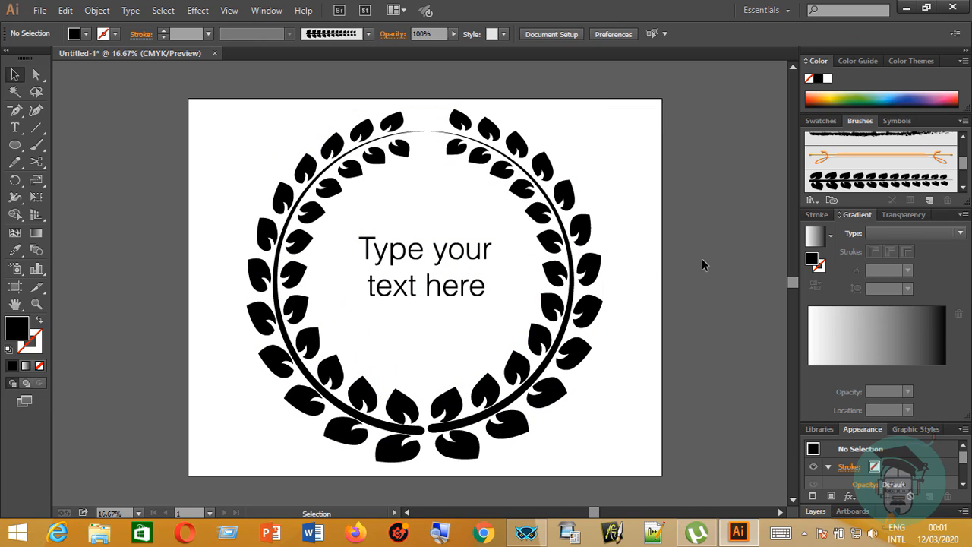